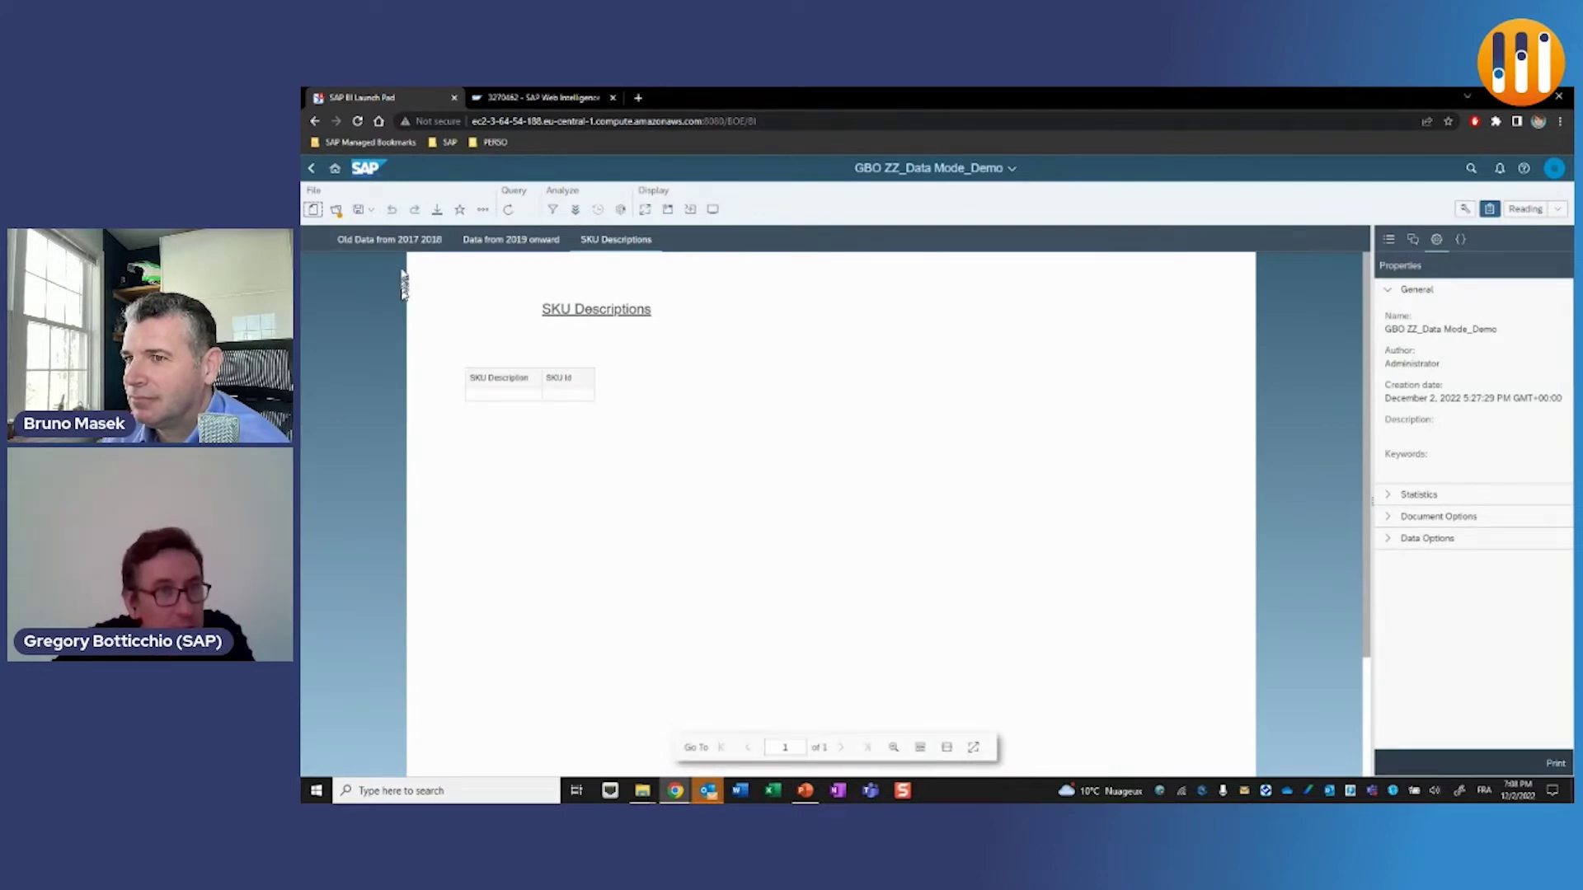
View the Old Data from 2017 2018 report and close the GBO ZZ_Data Mode_Demo document.
left_click(395, 243)
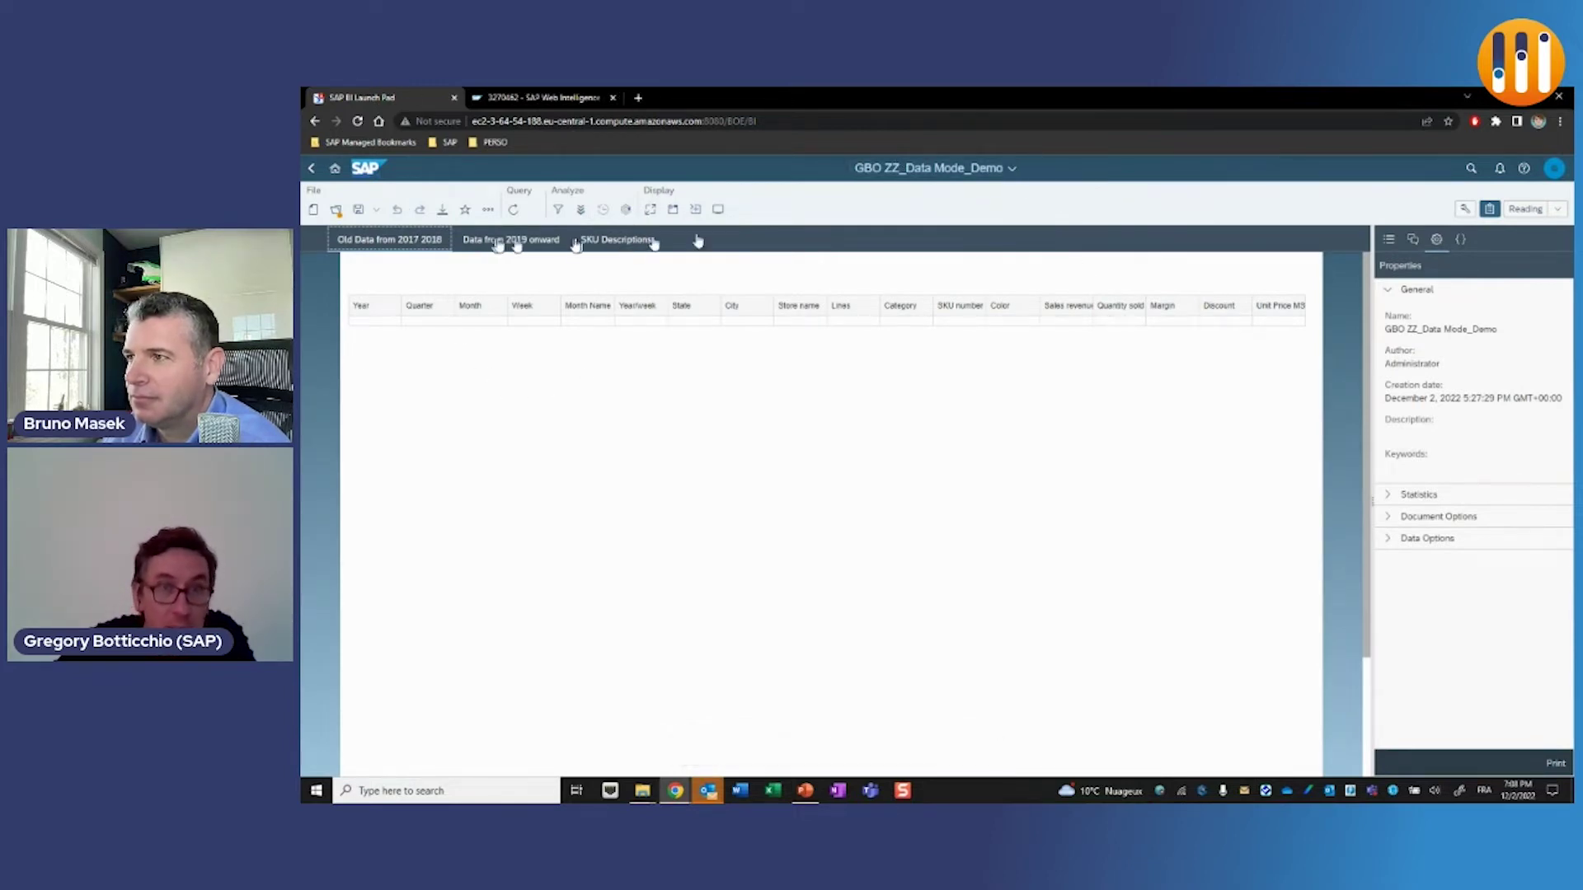
left_click(1019, 168)
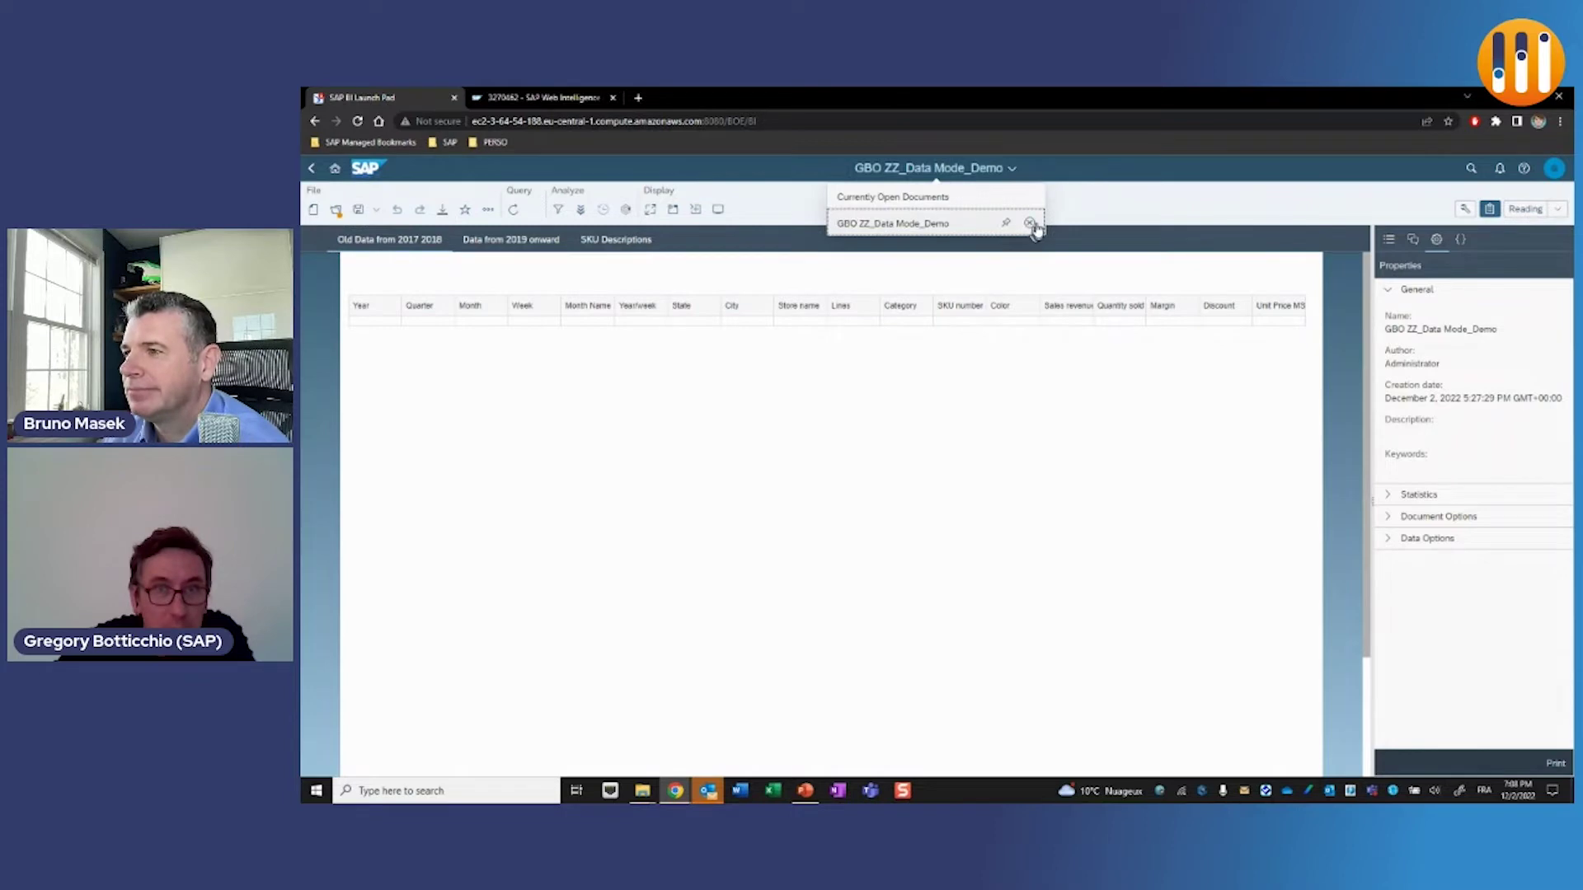
left_click(1010, 223)
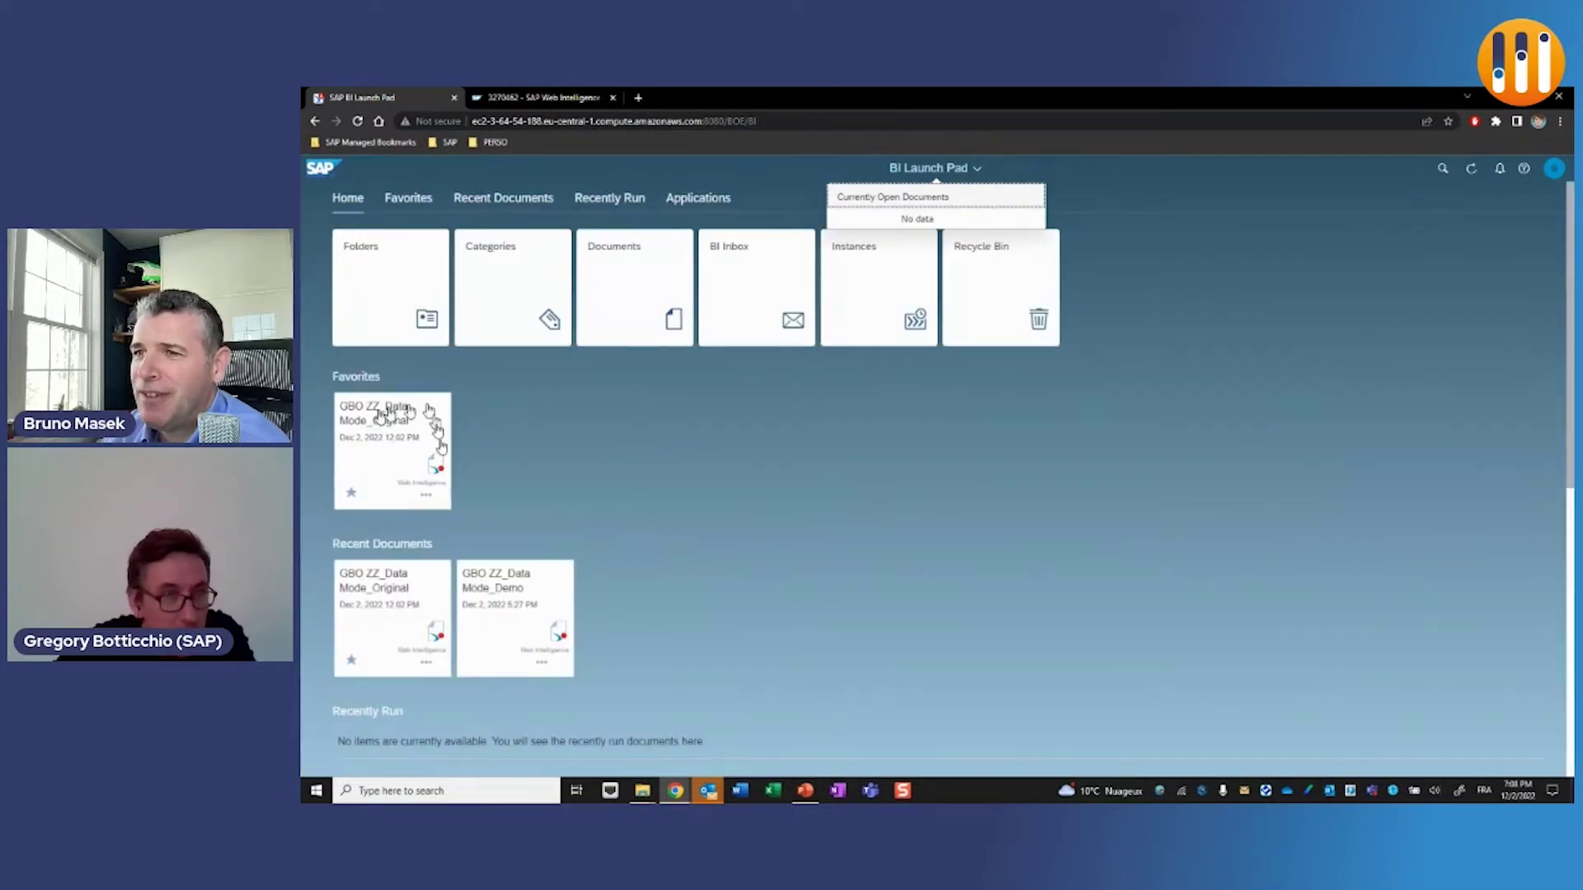
Open the GBO ZZ_Data Mode_Original document and view its Old Data from 2017 2018 and Data from 2019 onward reports.
left_click(383, 595)
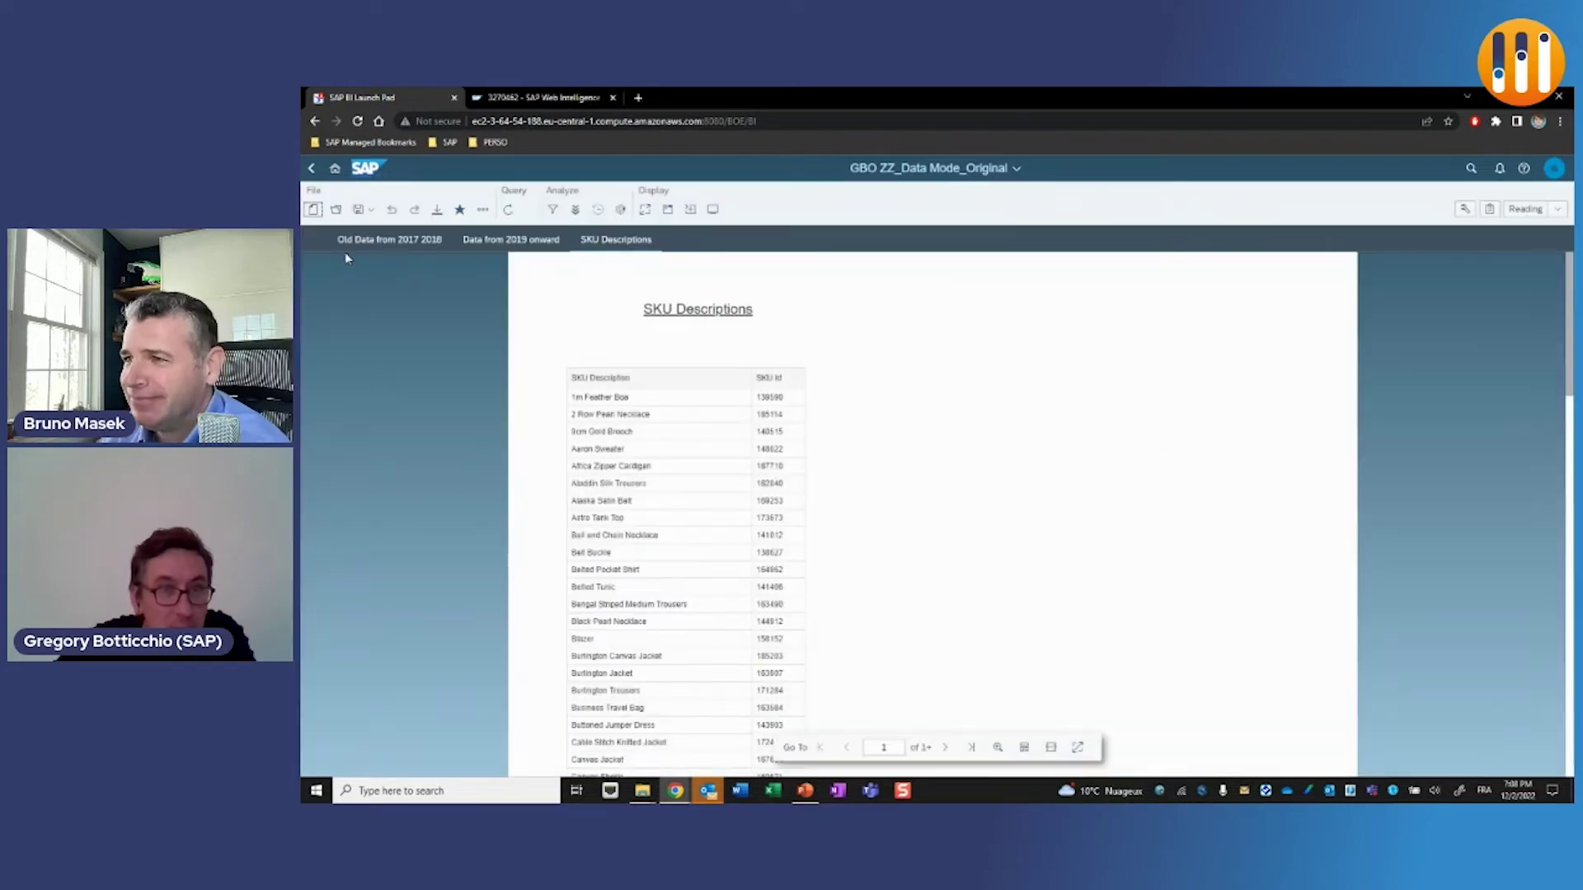
left_click(380, 239)
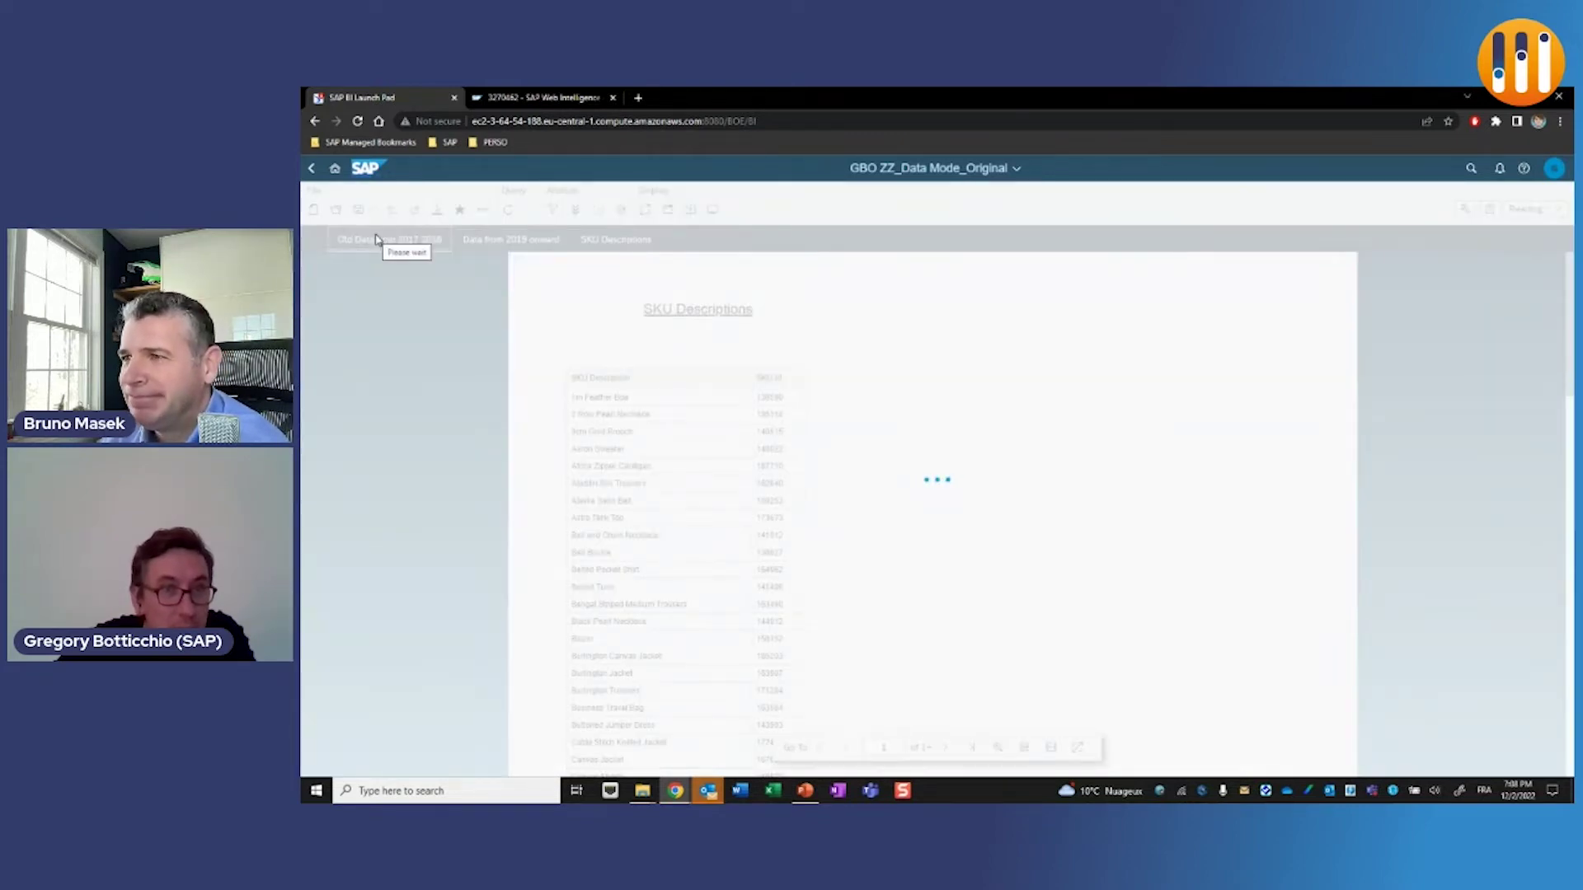
left_click(488, 241)
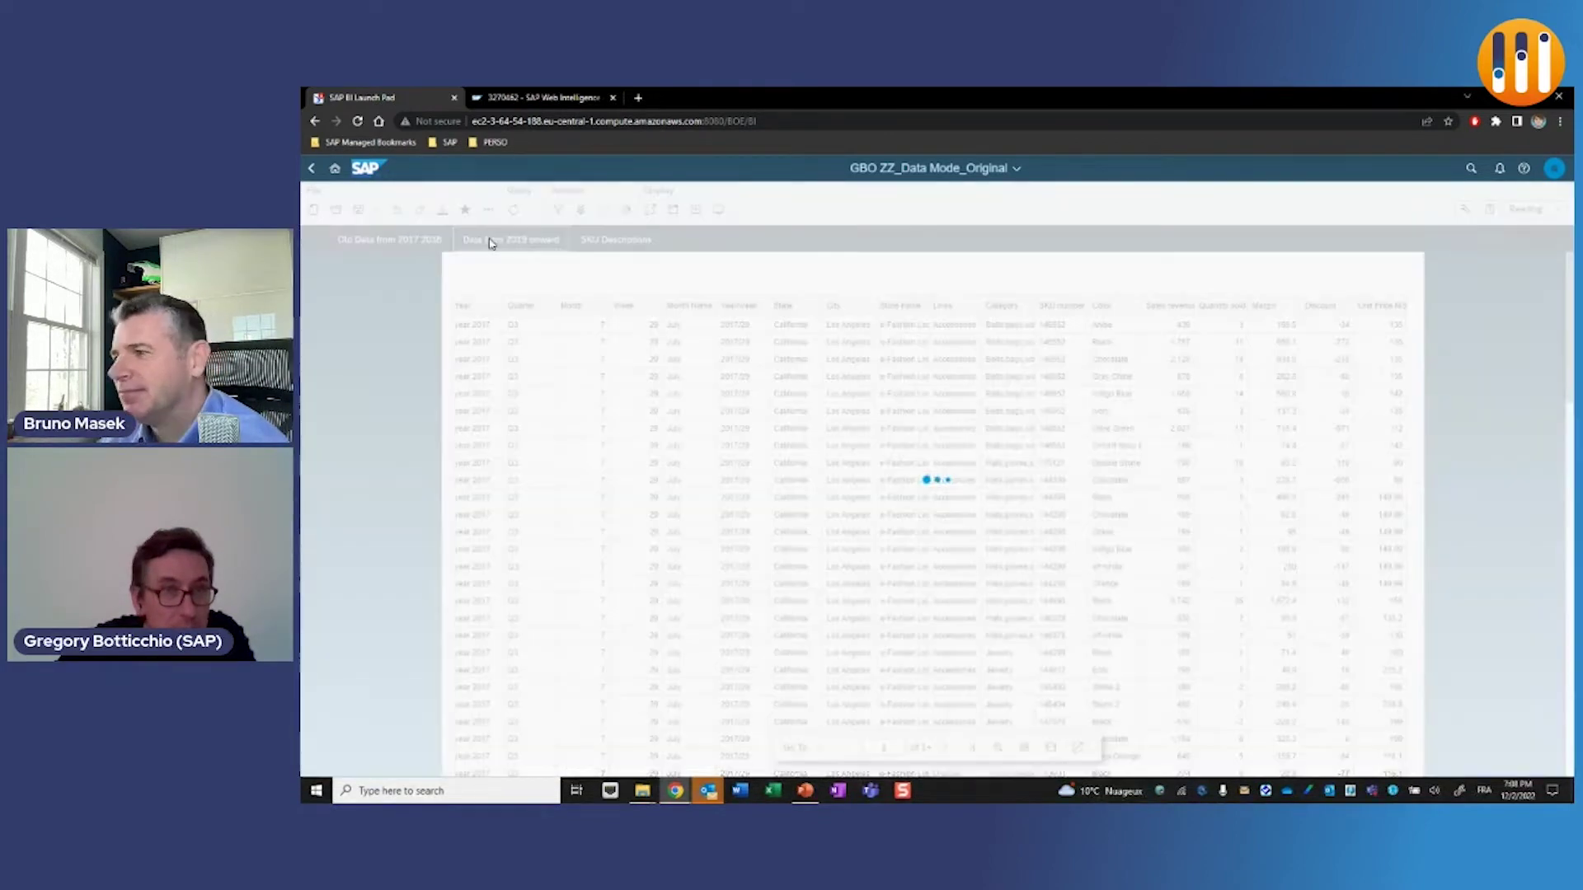
Save the document under the name GBO ZZ_Data Mode_Demo, overwriting the existing document of that name.
left_click(376, 211)
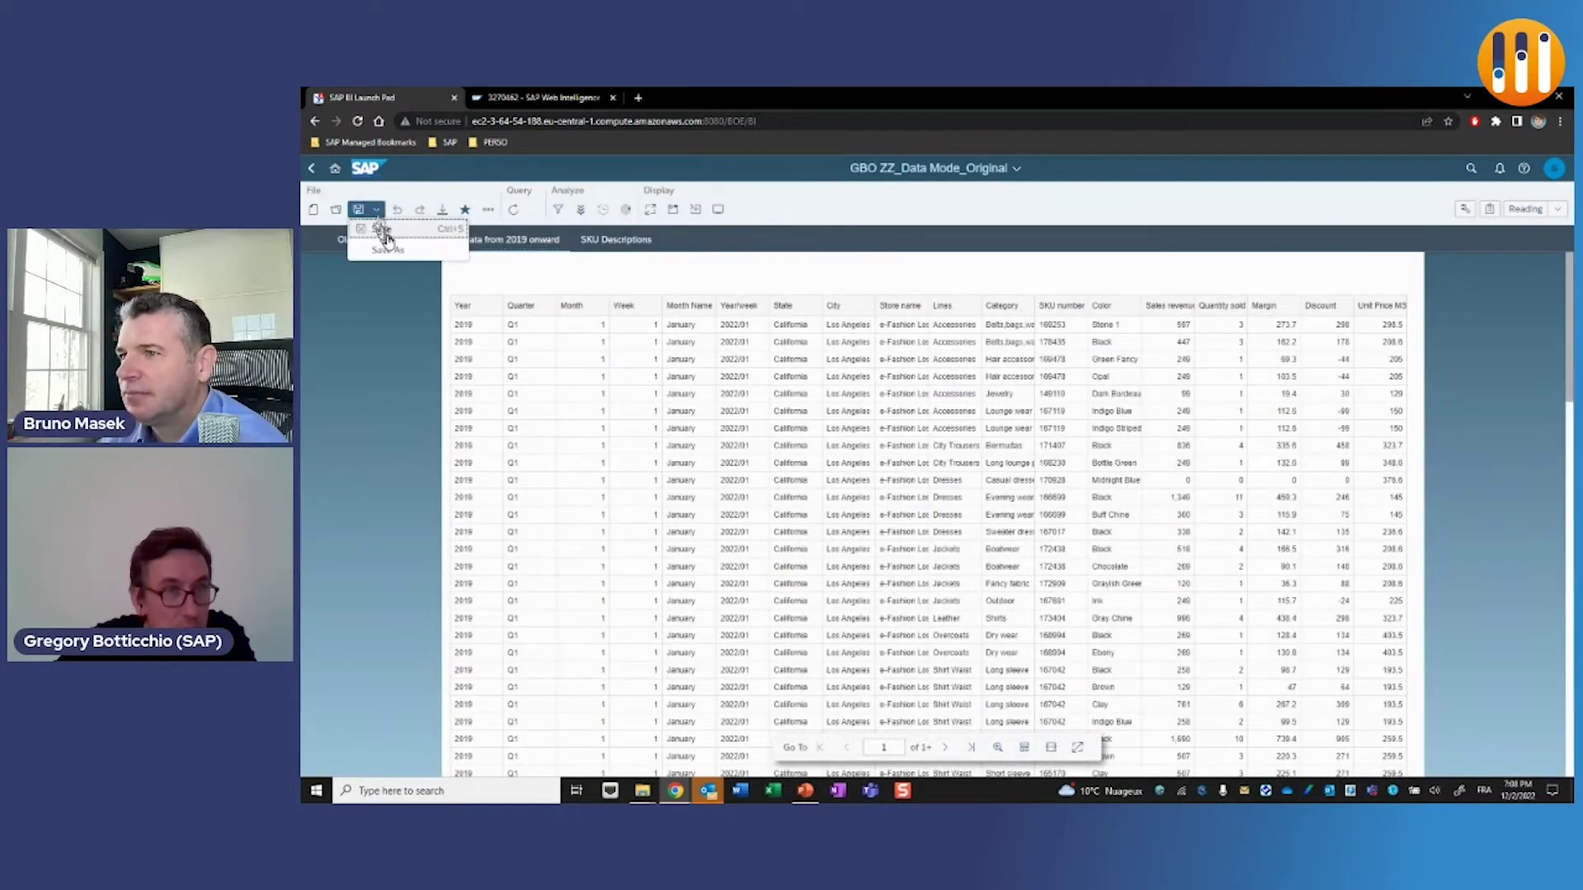
left_click(382, 231)
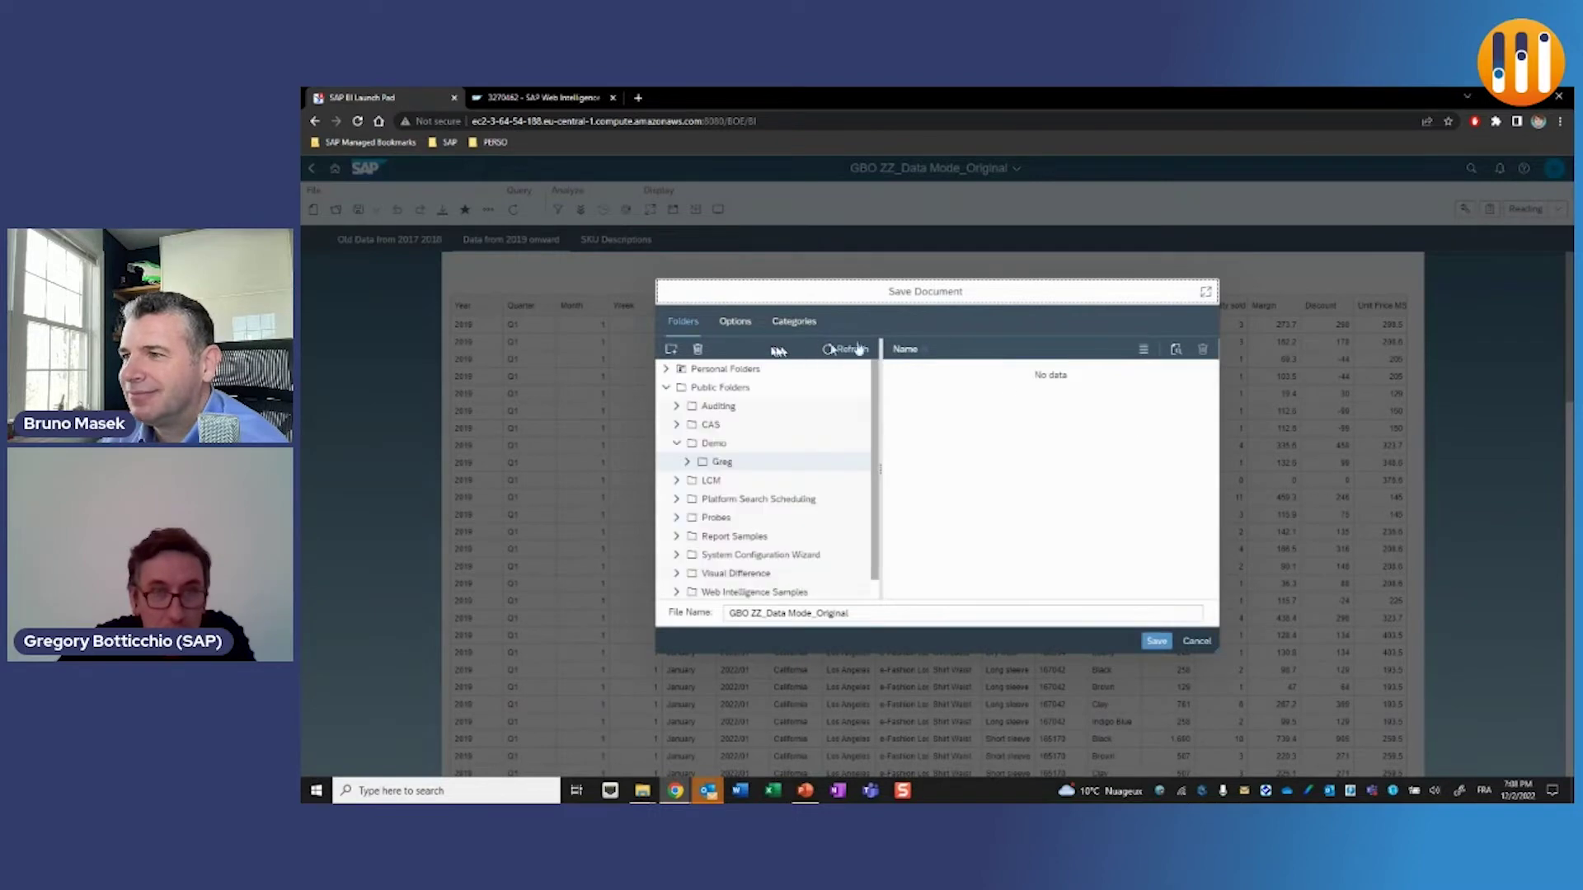
left_click(1014, 393)
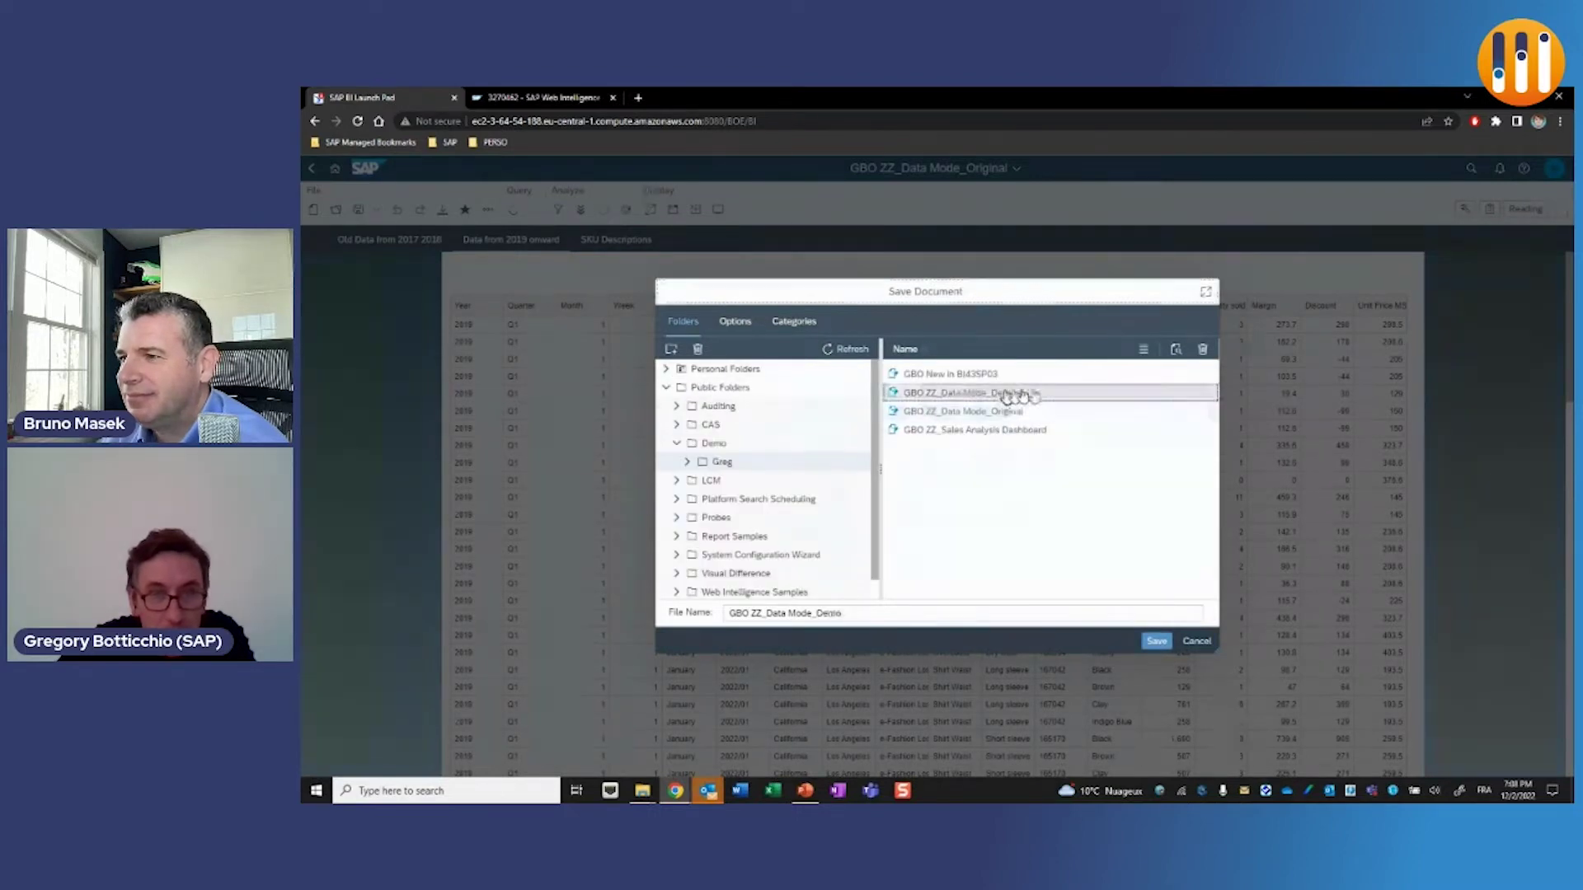
left_click(1157, 642)
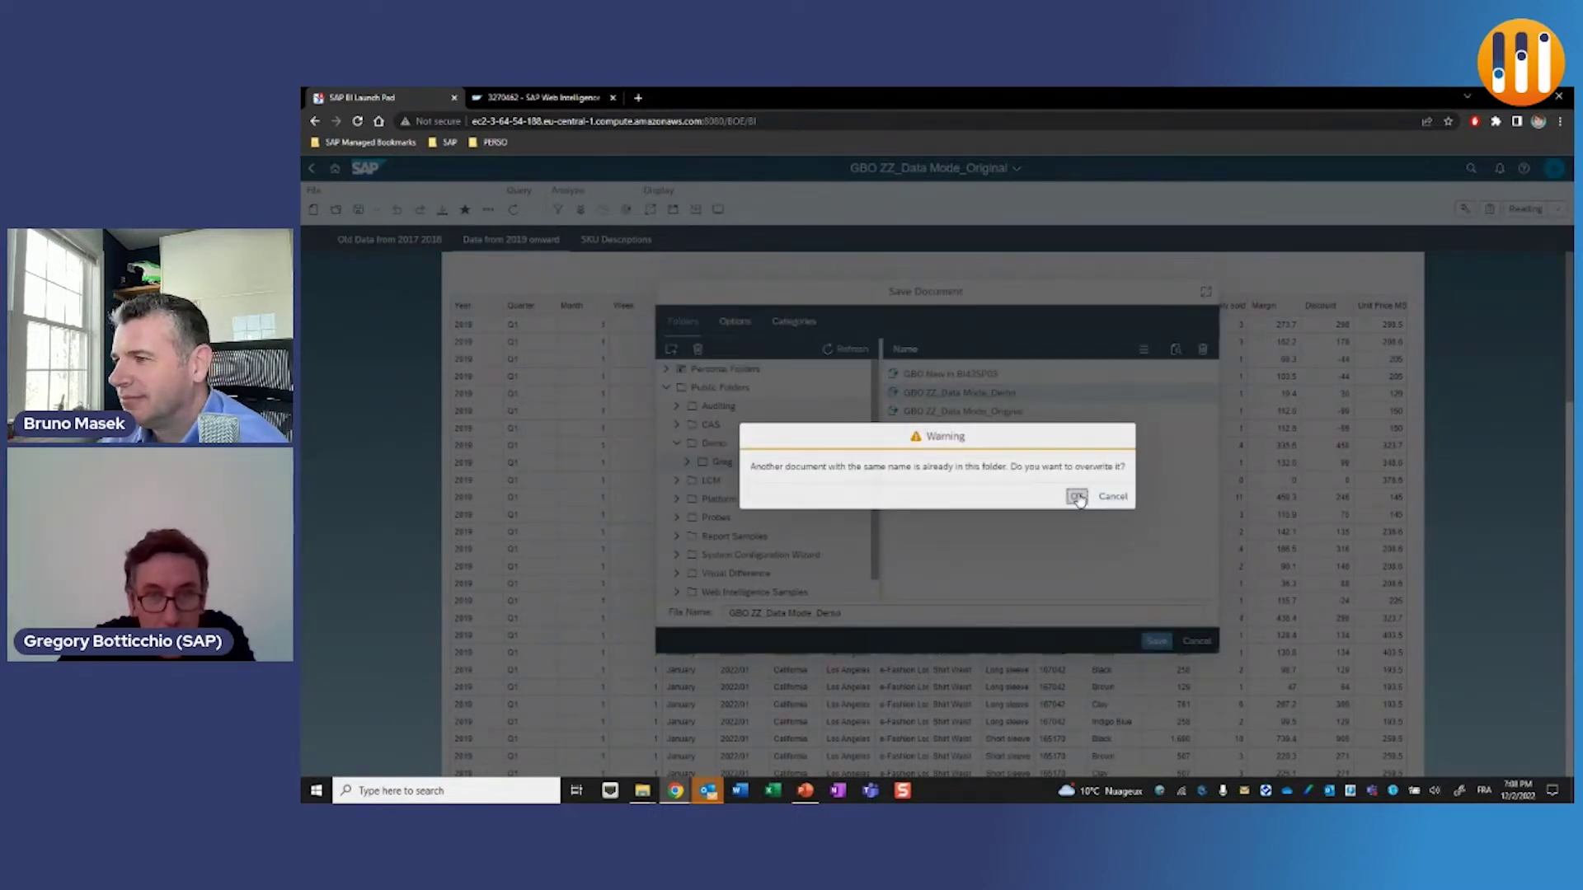
left_click(1077, 497)
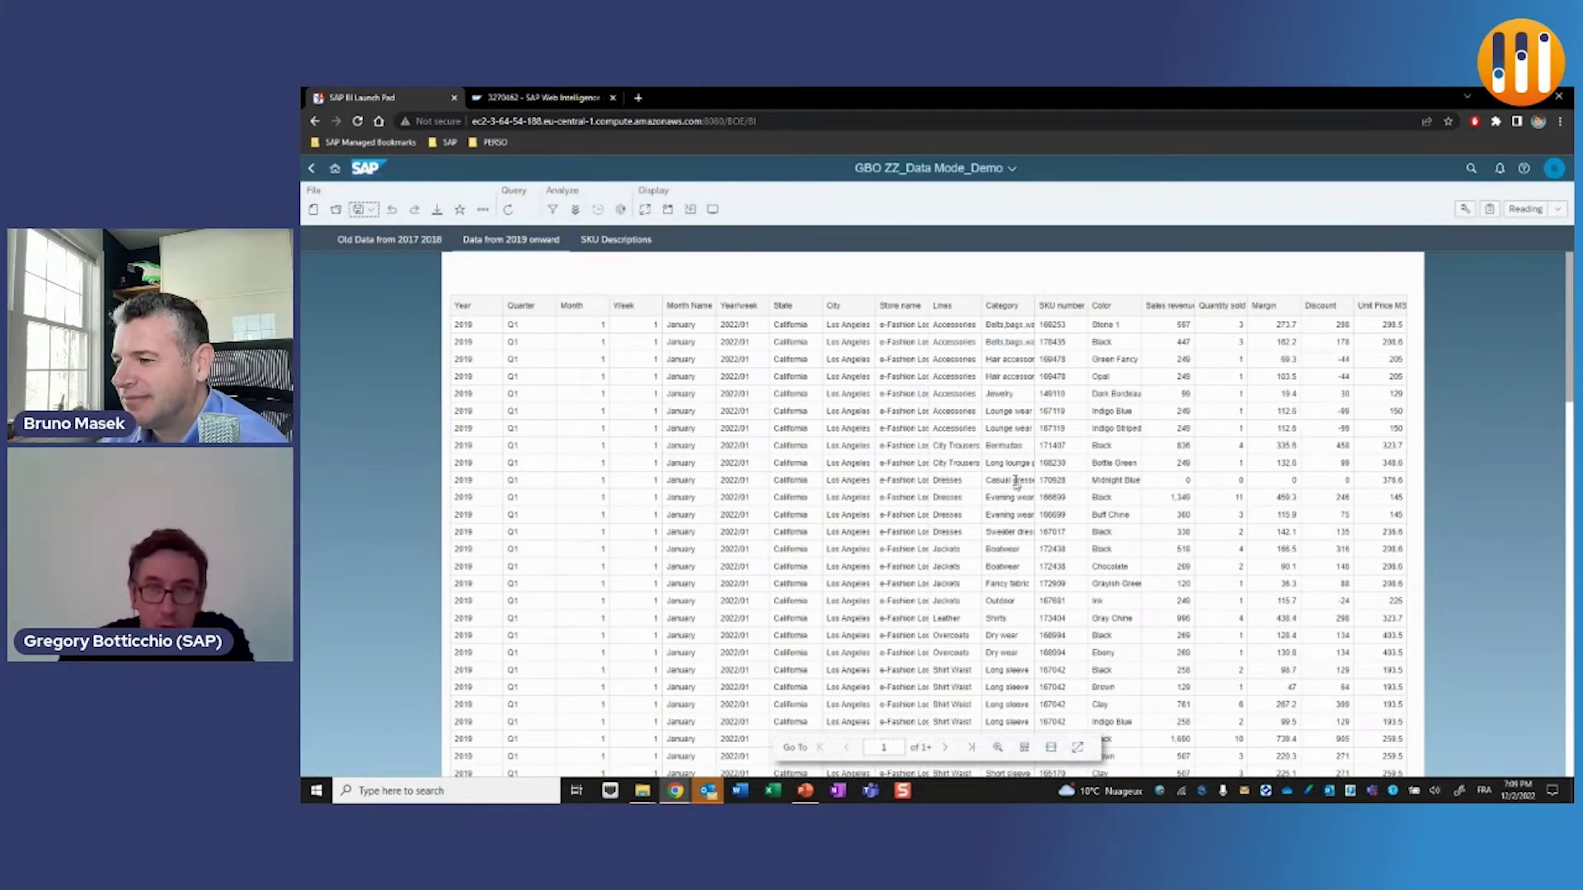
After viewing the SKU Descriptions report, switch the document to Data mode with the build pane hidden.
left_click(511, 248)
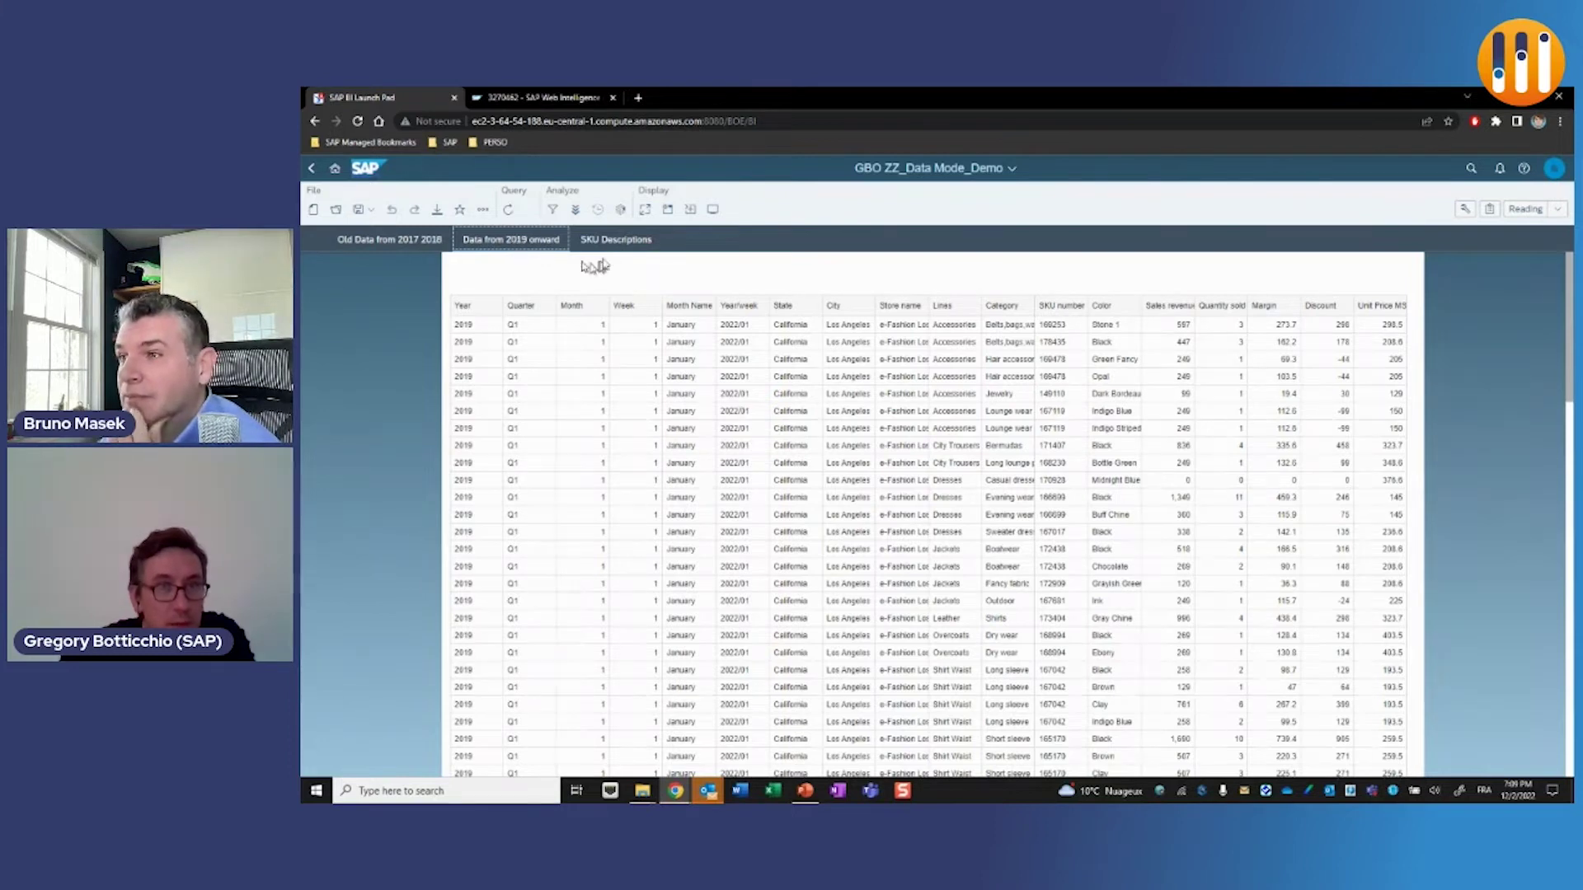
left_click(612, 240)
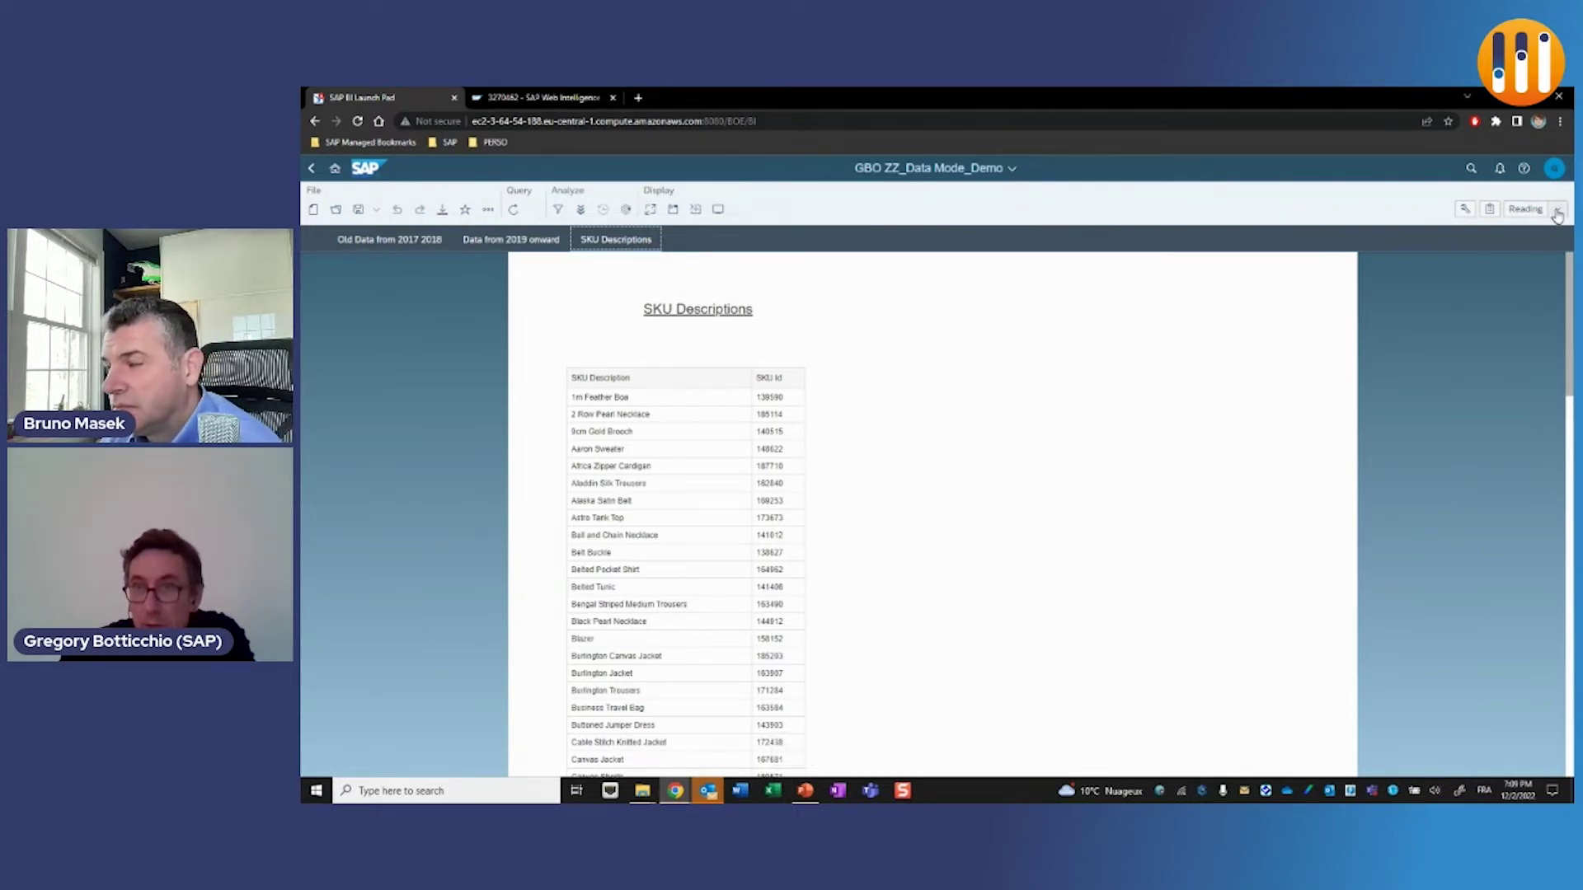
left_click(1556, 211)
left_click(1497, 293)
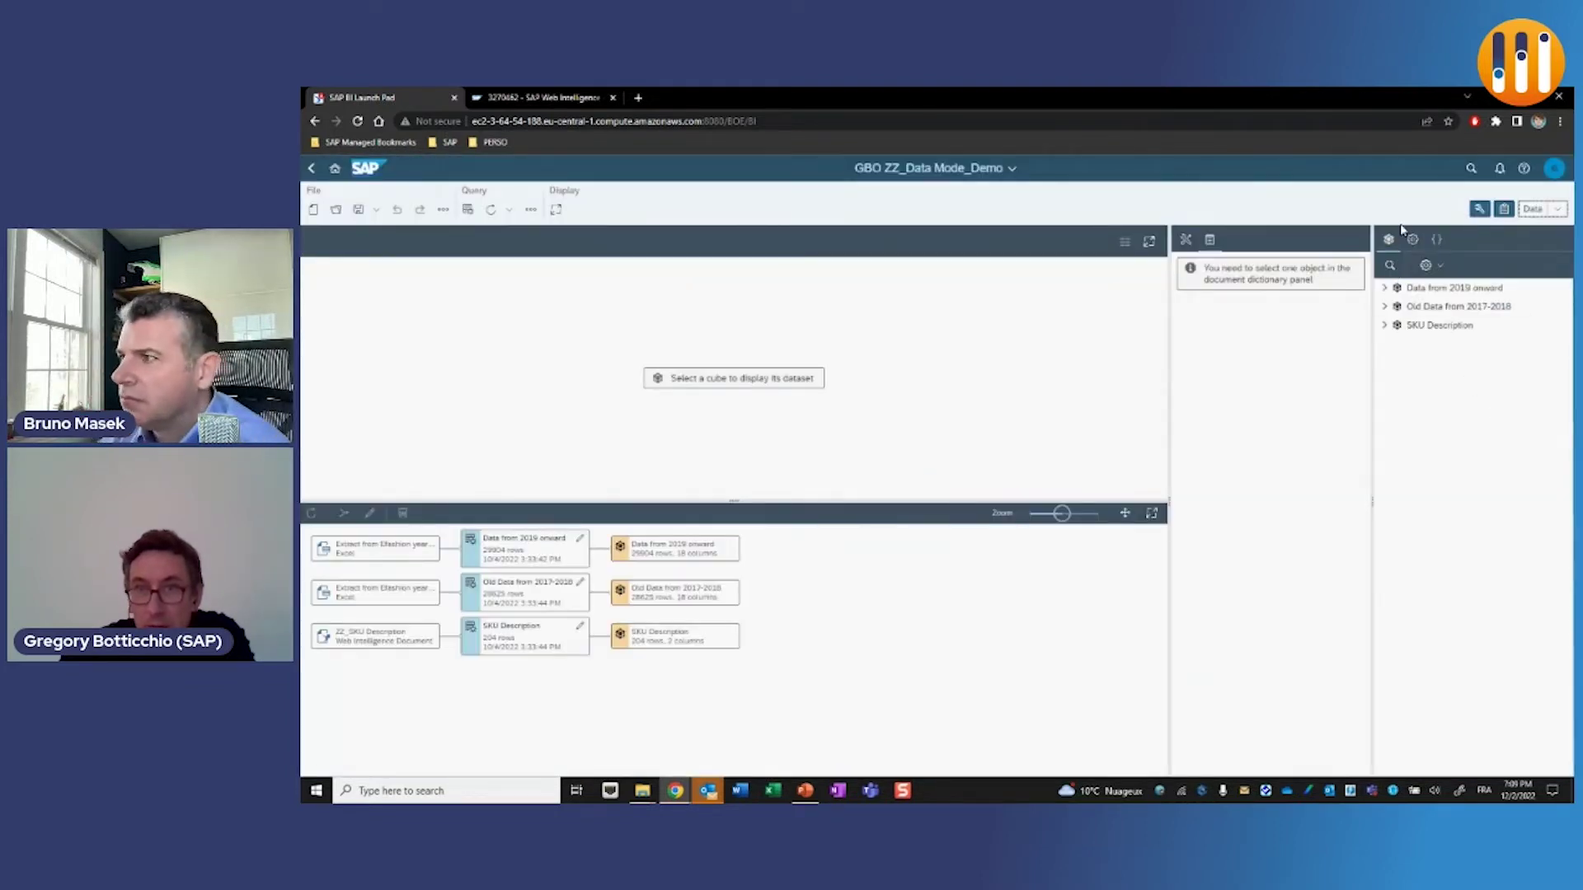
left_click(1480, 209)
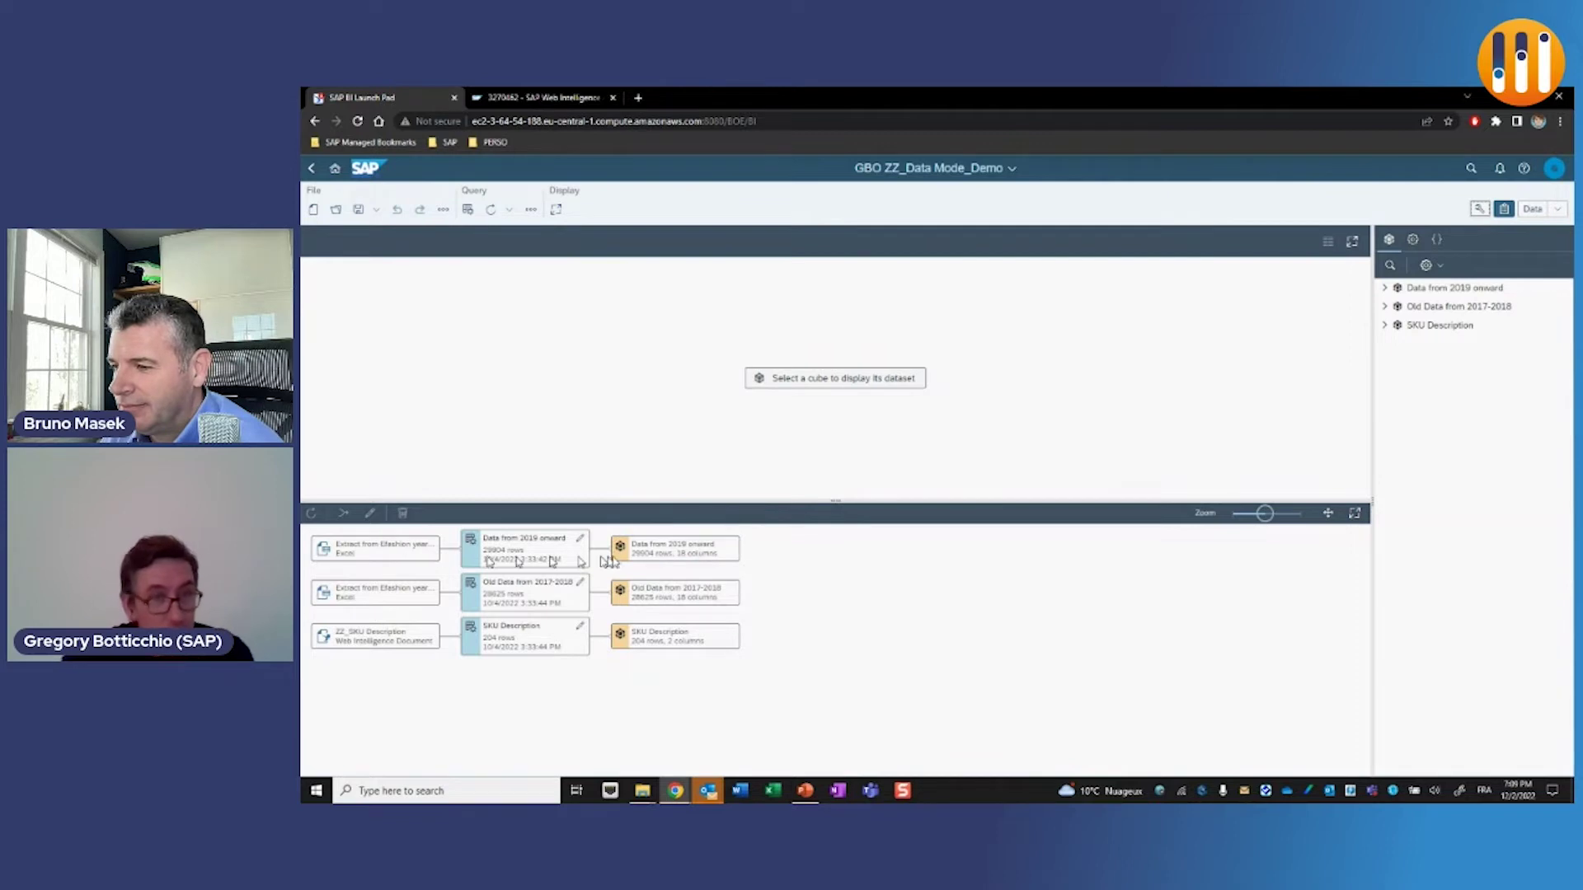
Display the datasets of the Data from 2019 onward, Old Data from 2017-2018 and SKU Description cubes, and return to the first.
left_click(666, 553)
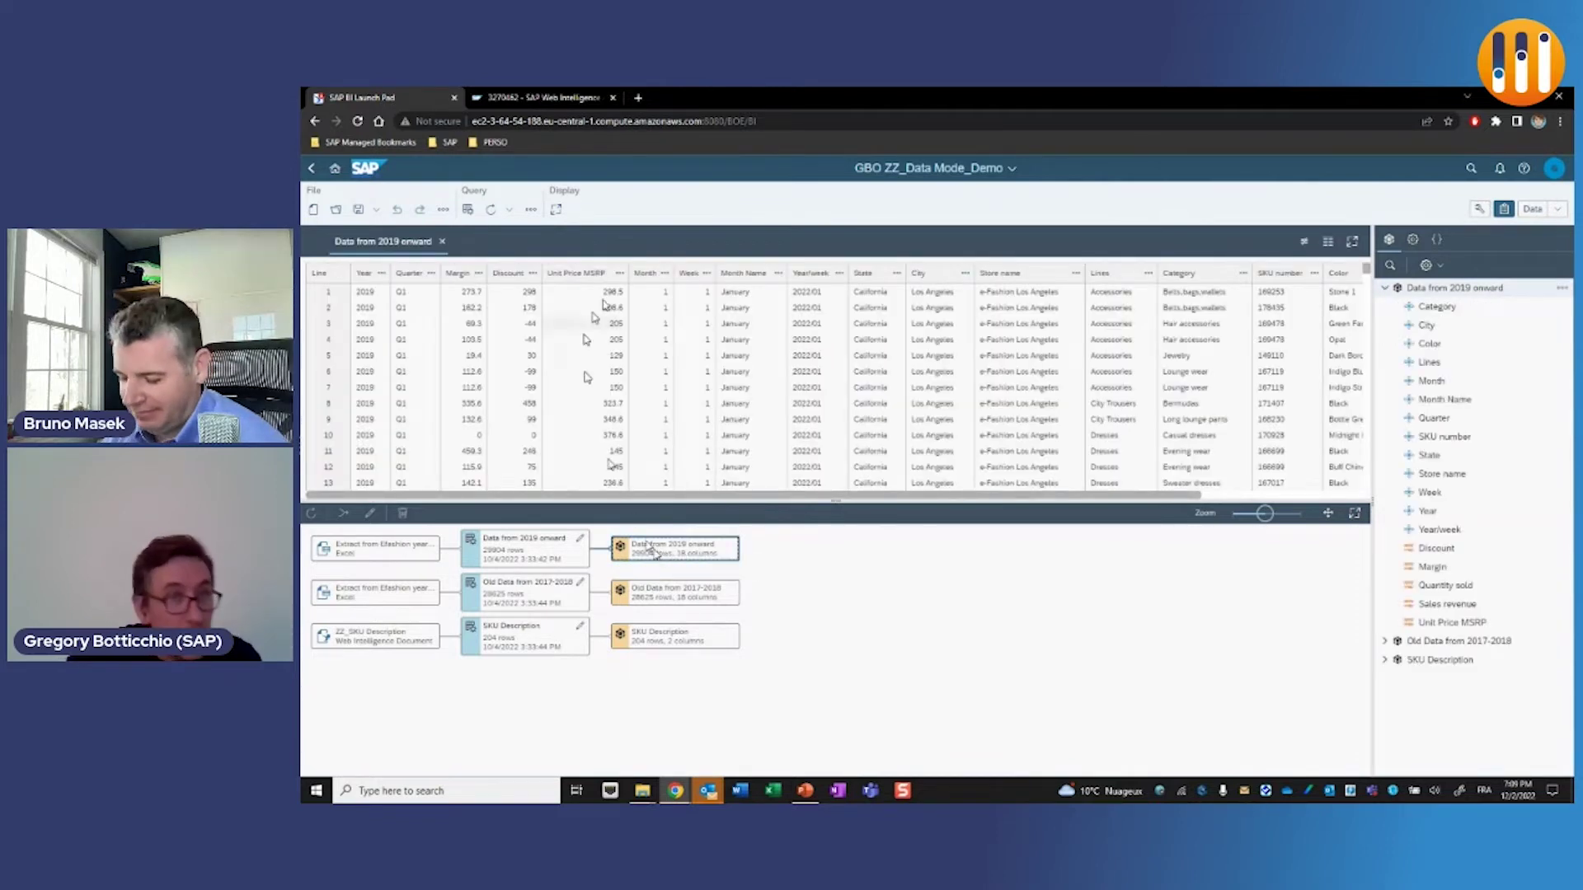
left_click(711, 593)
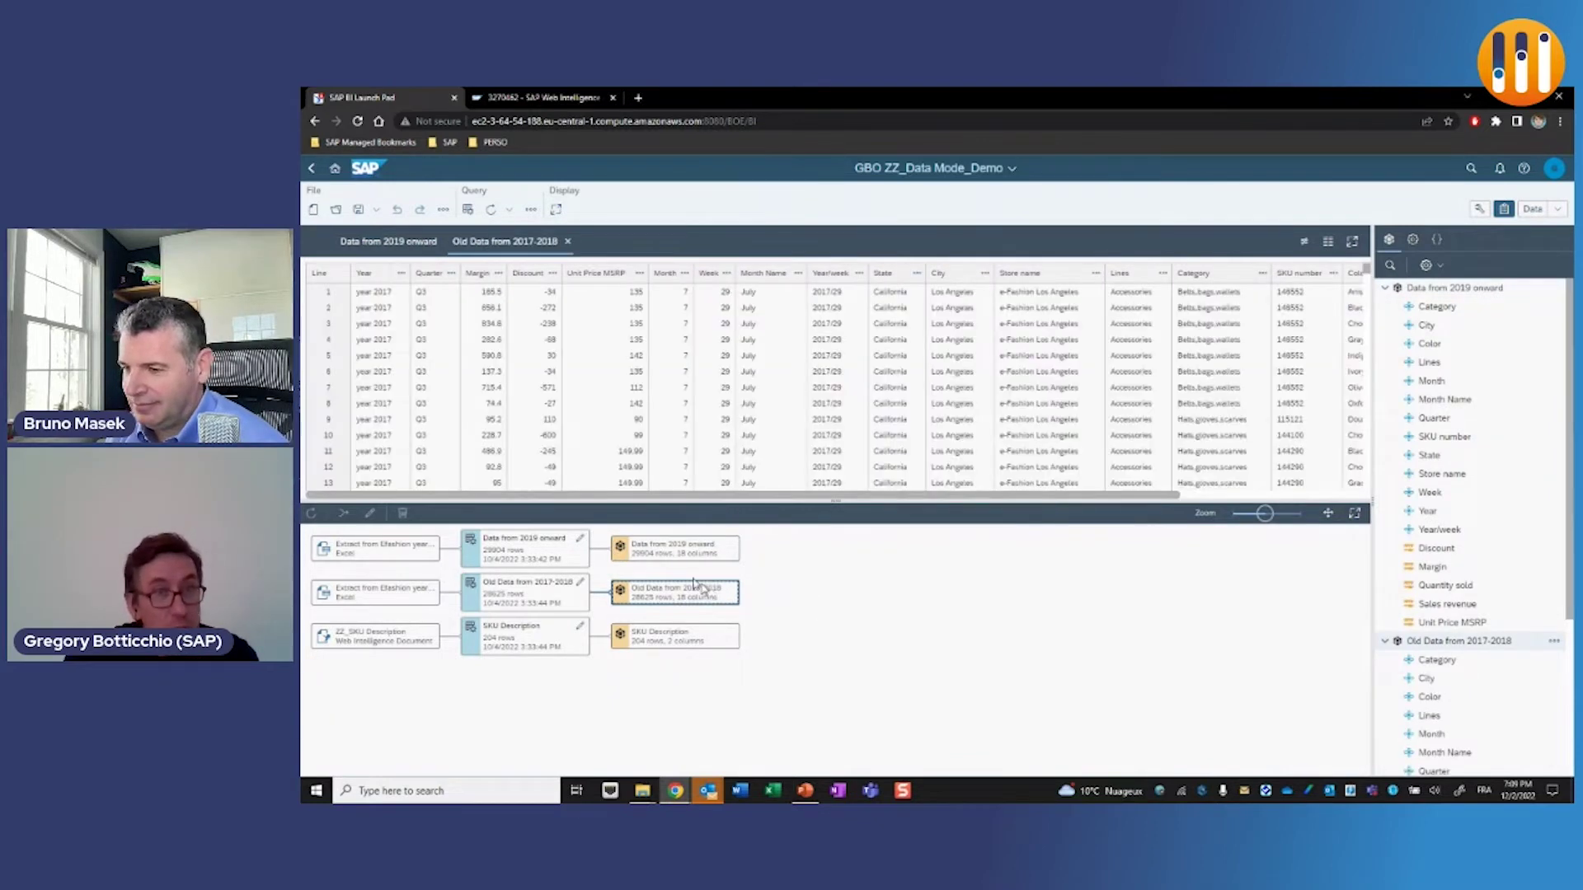
left_click(703, 639)
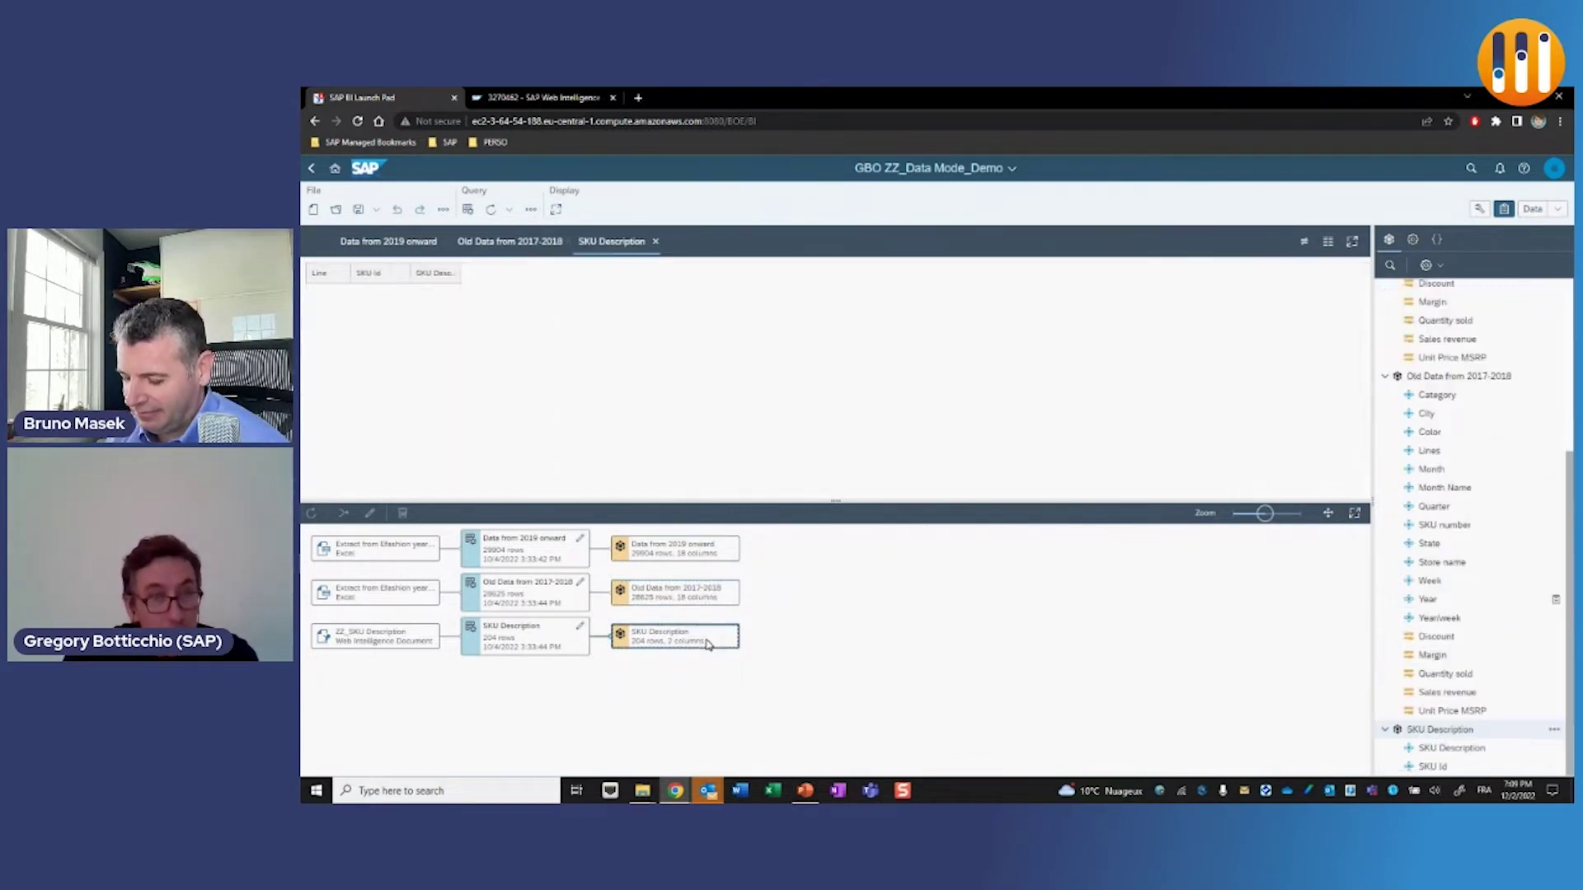
left_click(647, 551)
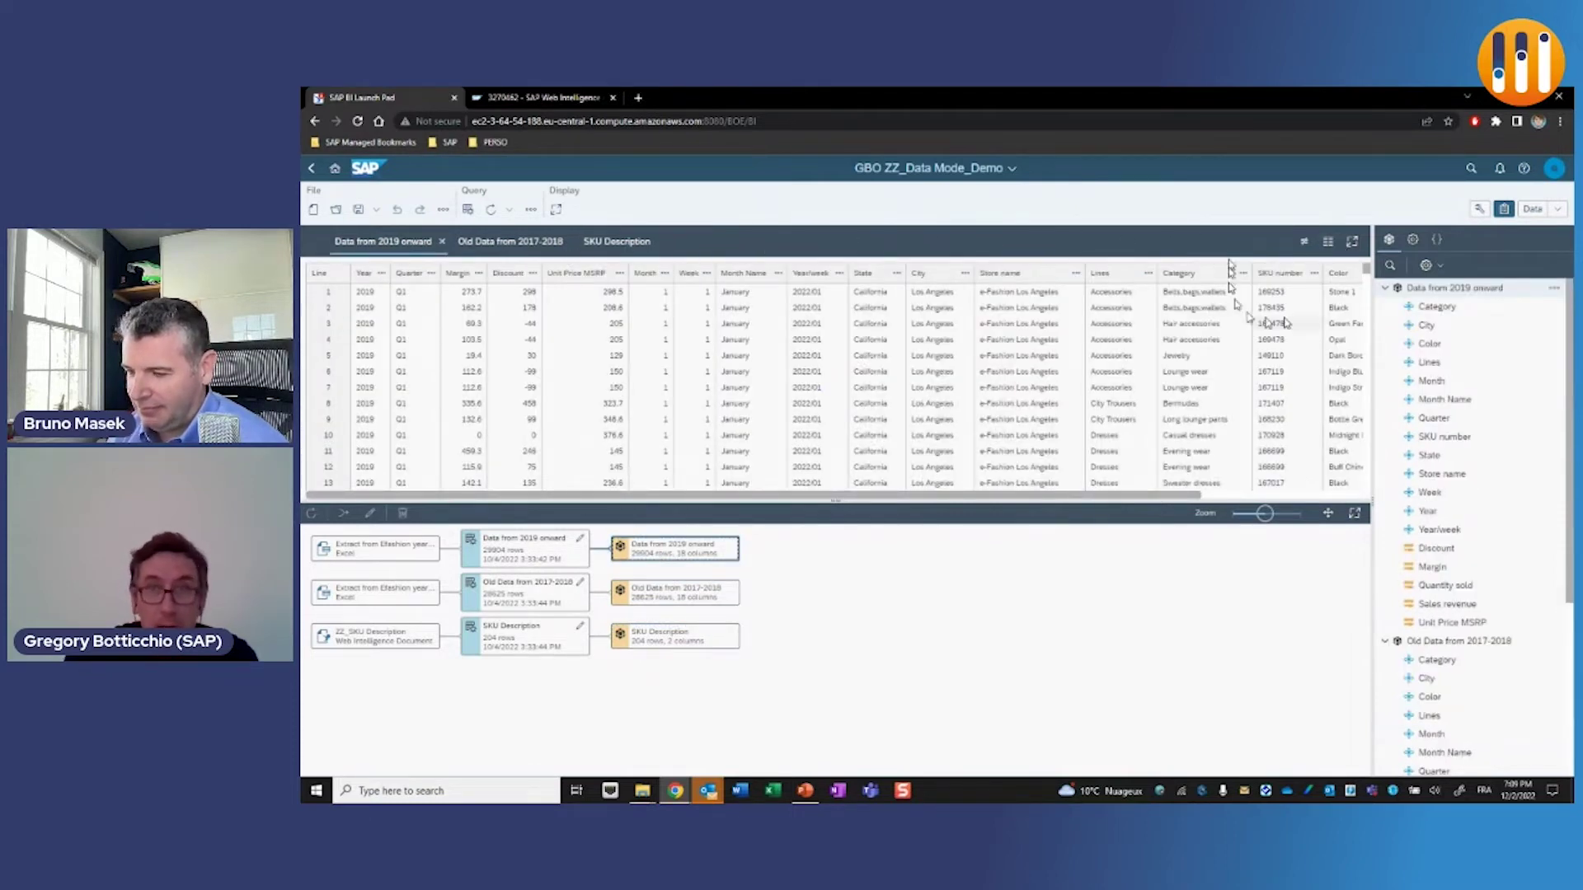
Maximize the dataset pane and browse through the rows of Data from 2019 onward.
left_click(1353, 242)
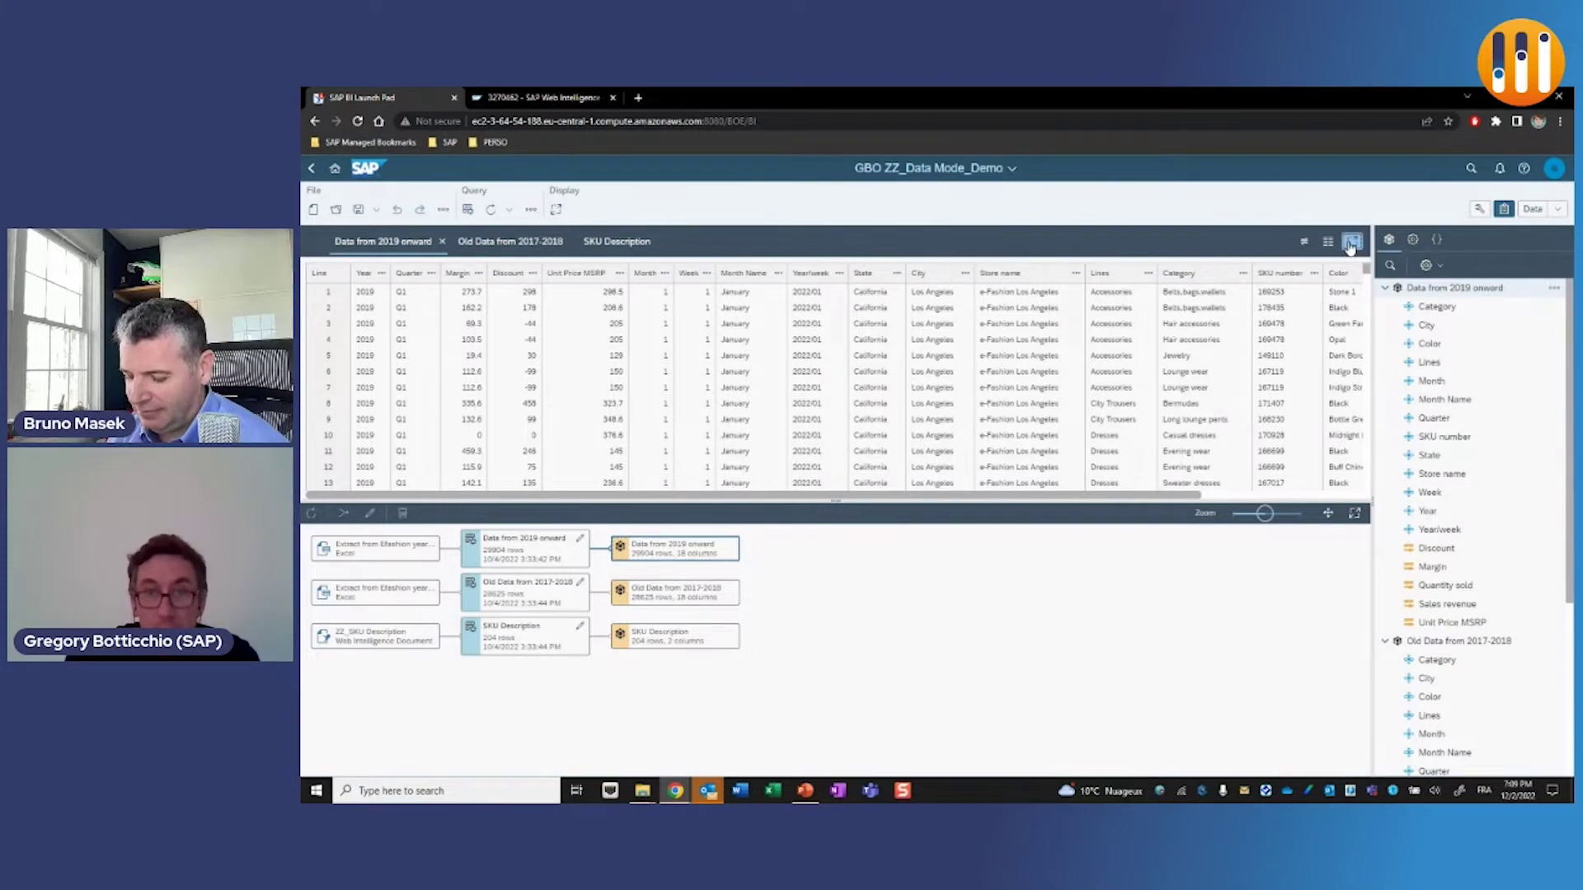
left_click_drag(1366, 270, 1336, 504)
scroll(1336, 501, "down", 20)
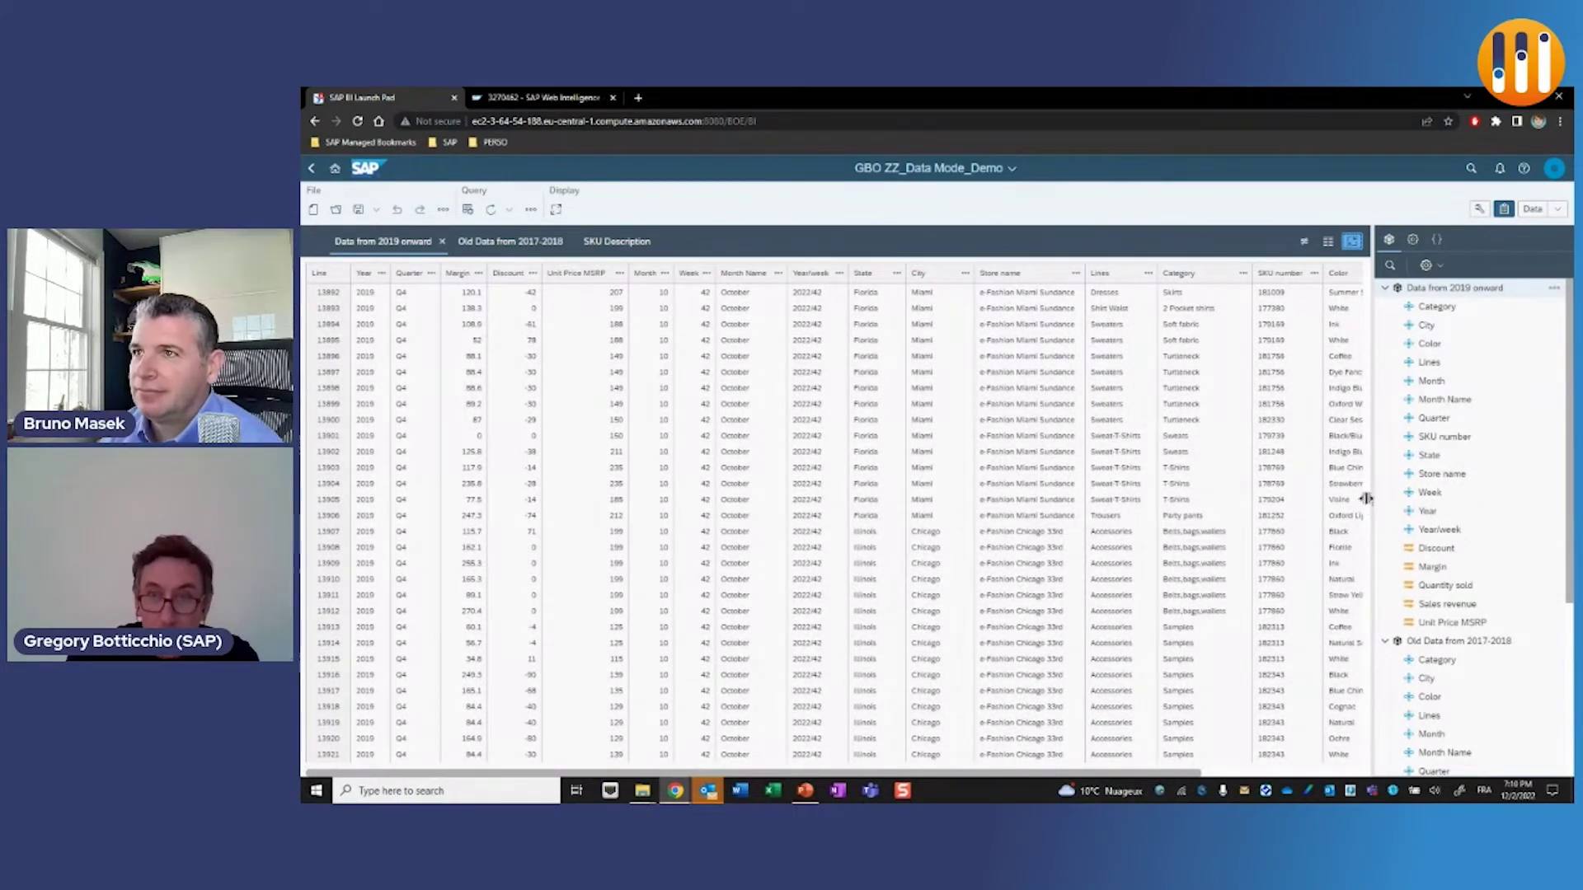
scroll(1362, 503, "down", 10)
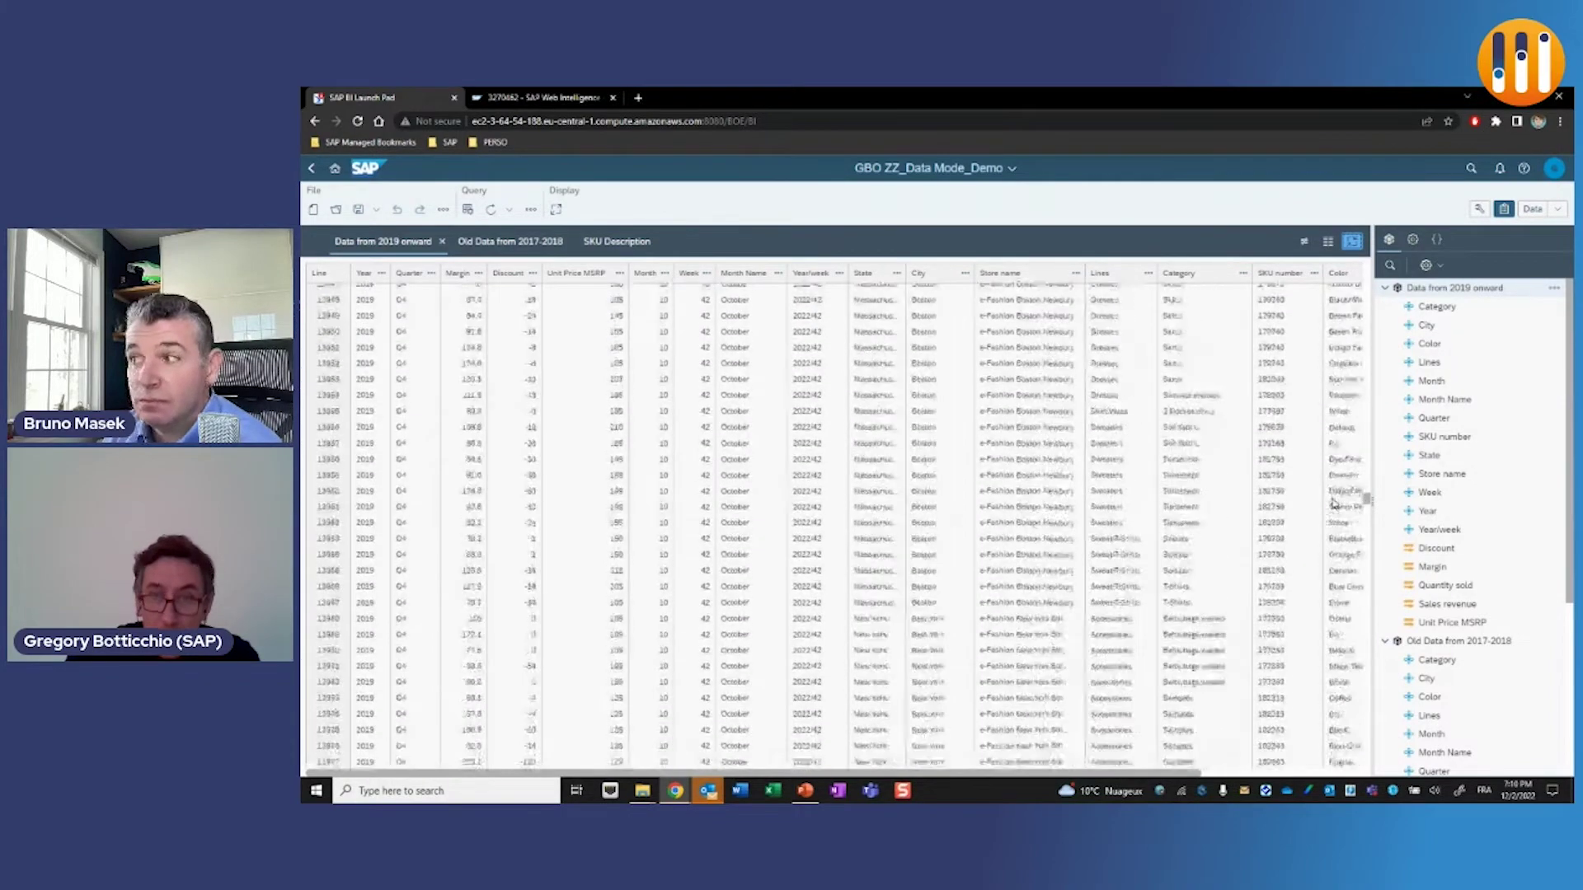
left_click(1367, 501)
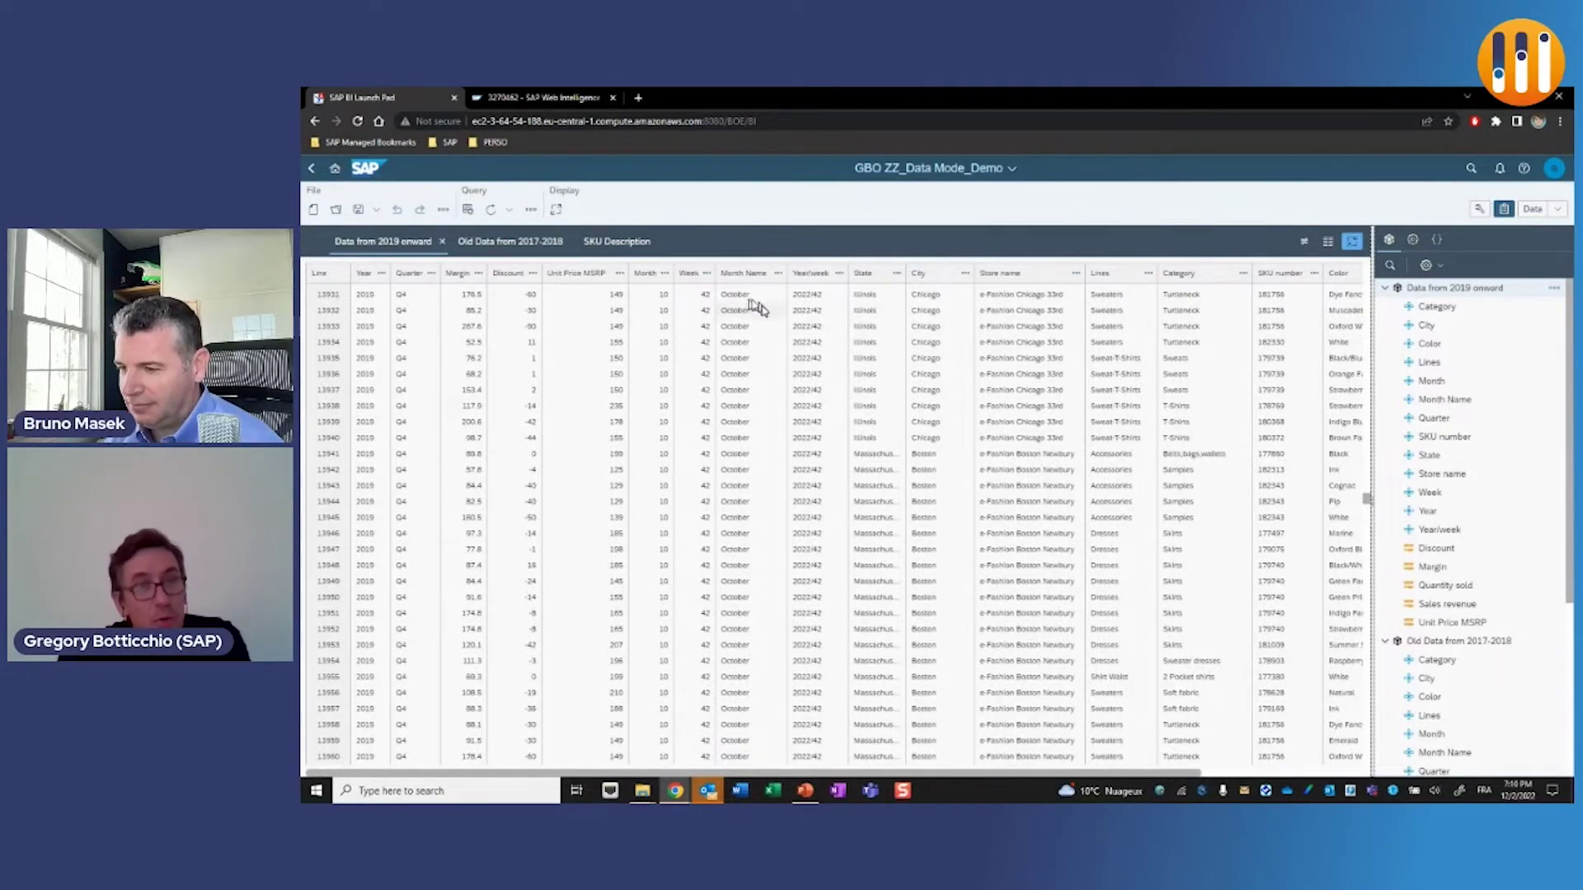
Show Data from 2019 onward as lists of distinct values per column and examine the counts per year.
left_click(1326, 243)
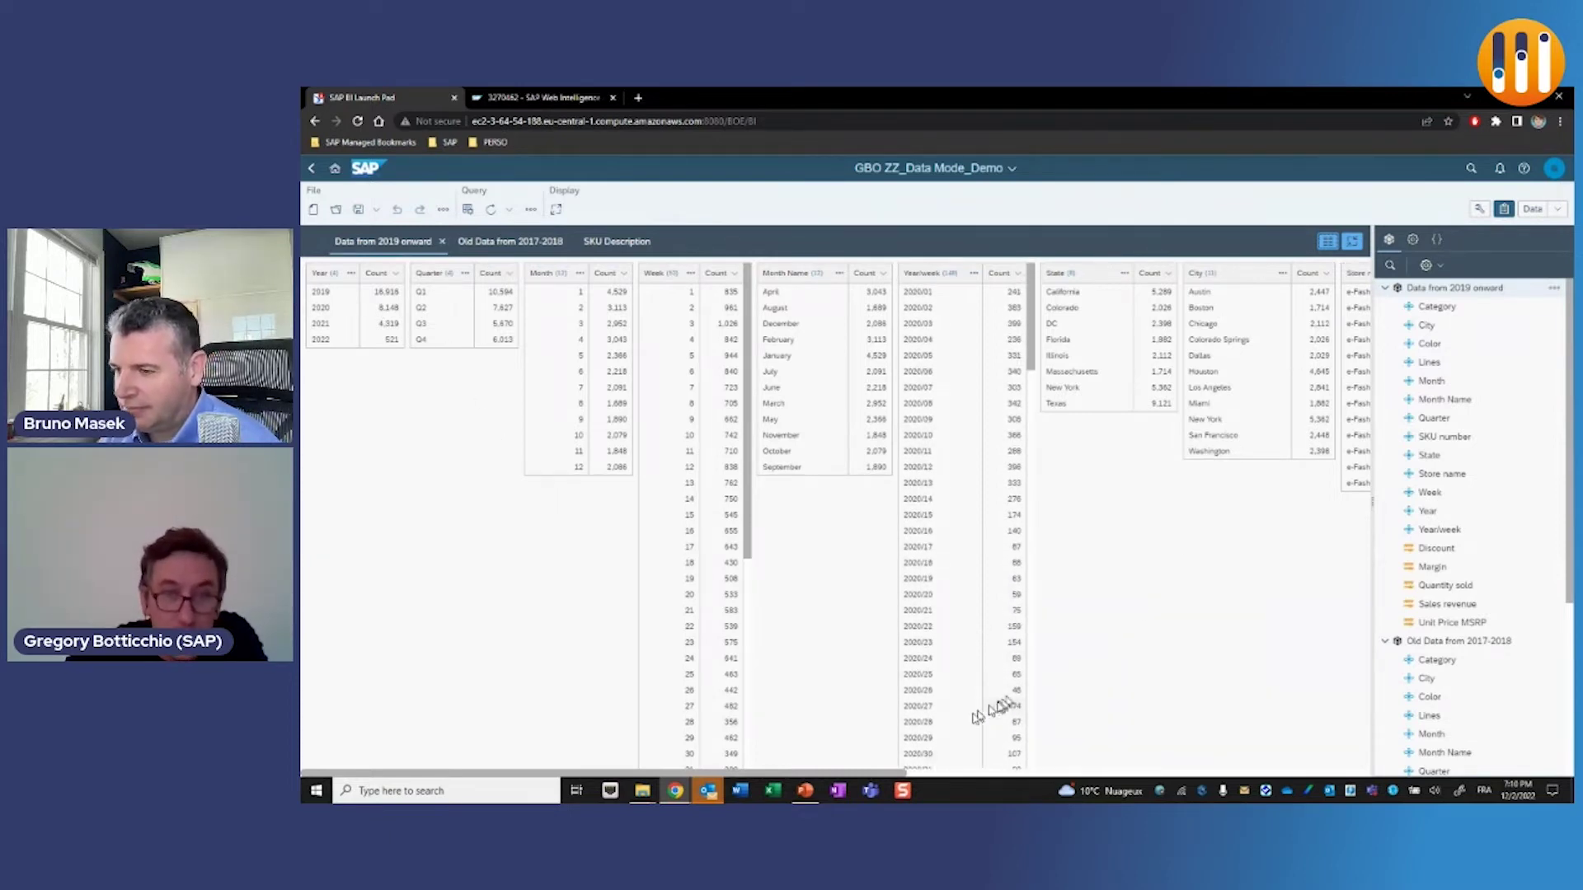
left_click_drag(895, 776, 767, 772)
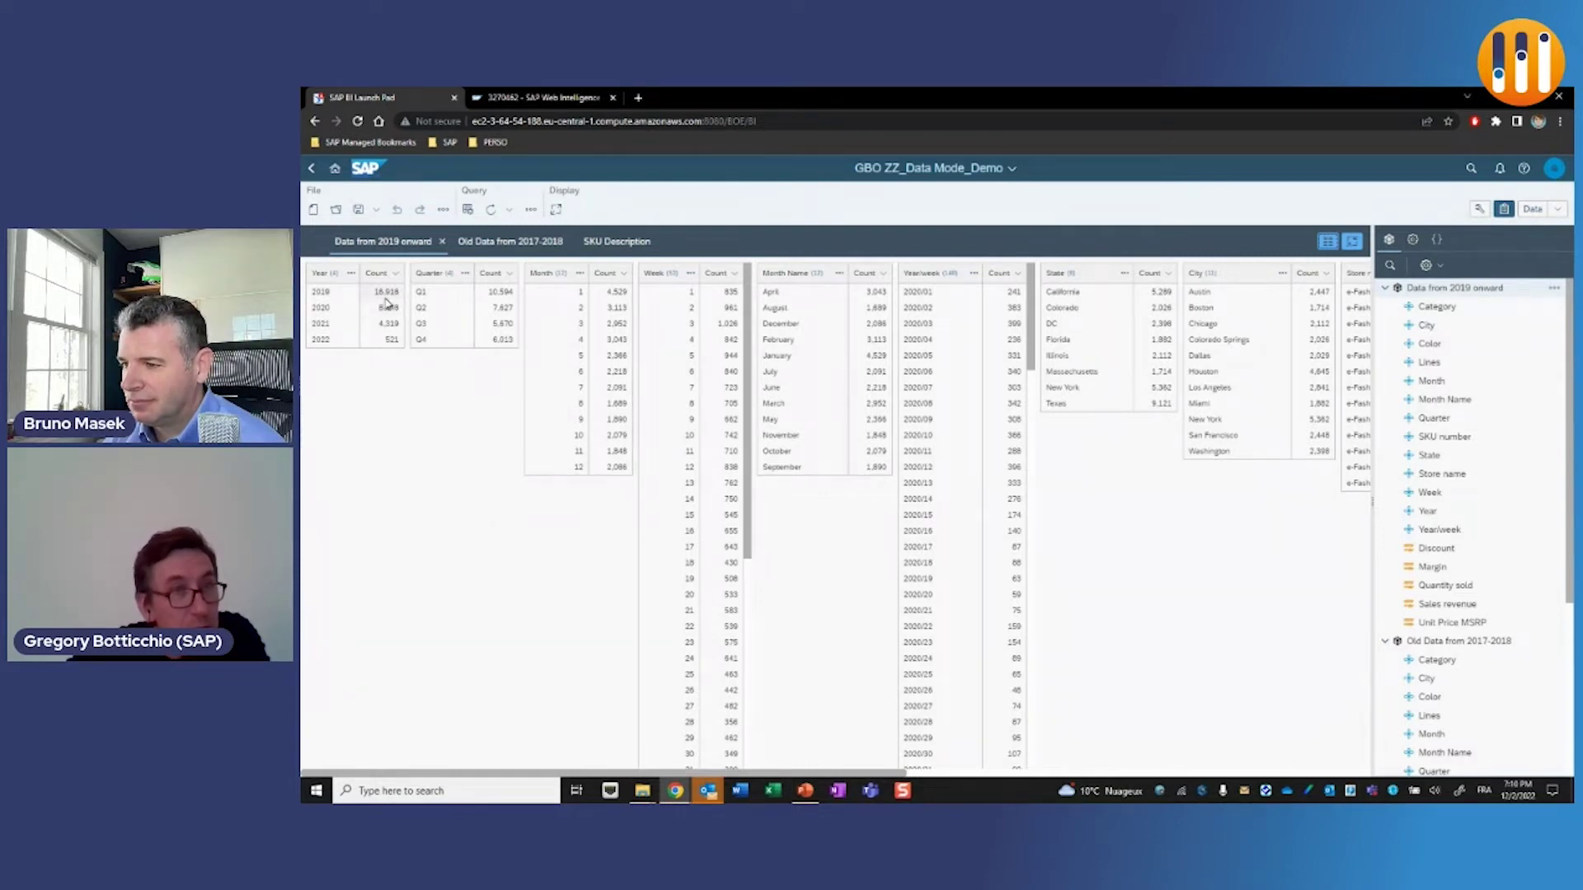
left_click_drag(336, 297, 328, 302)
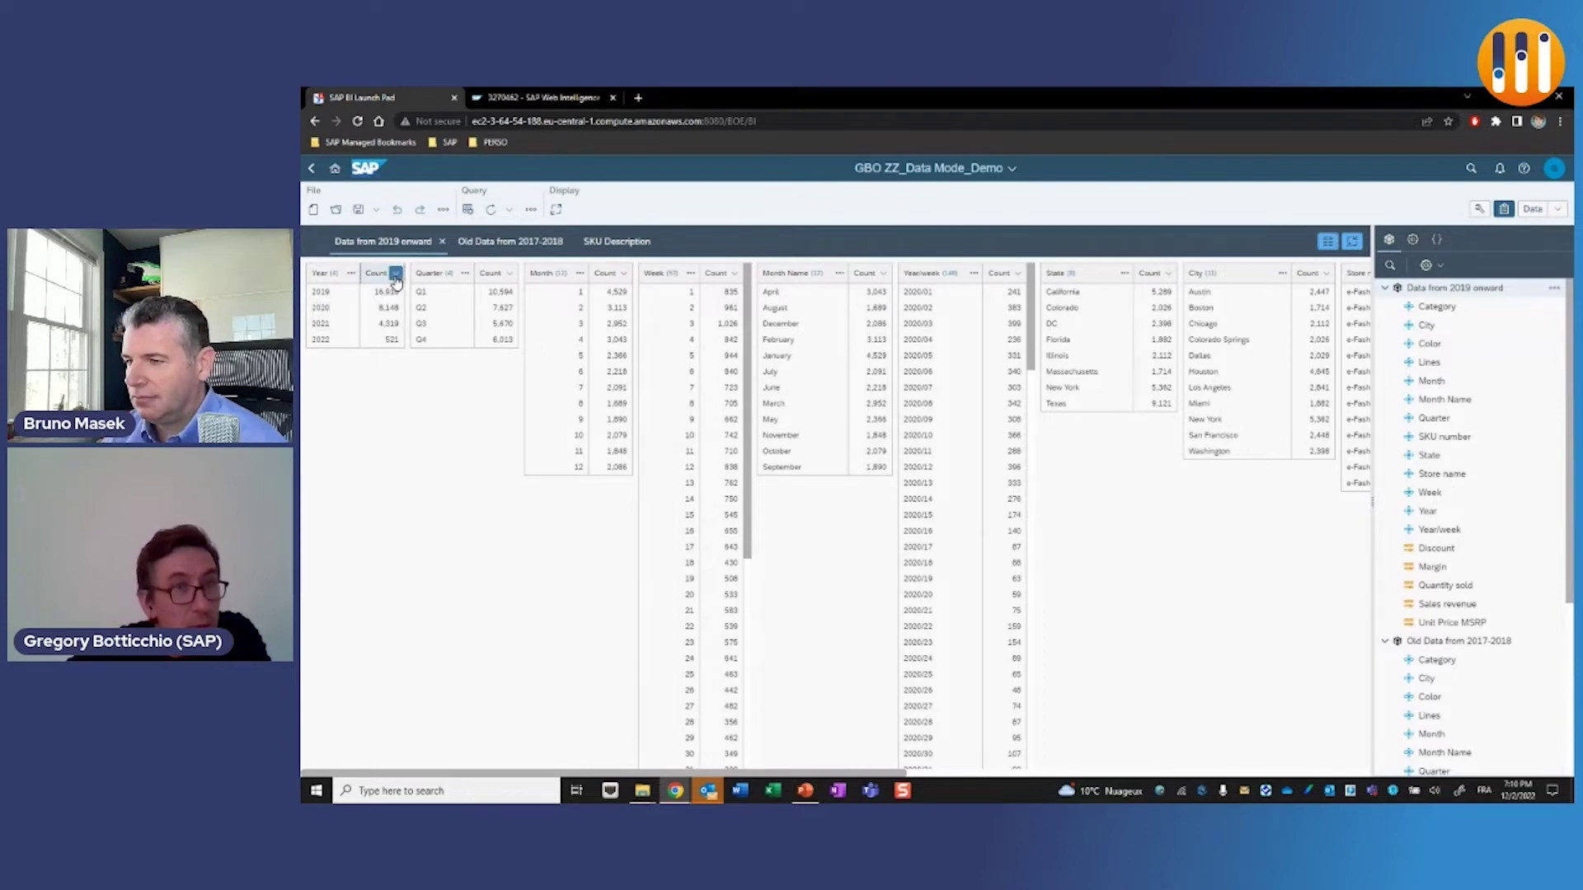
Aggregate the Year values by Sales revenue, and set their aggregation back to Count.
left_click(395, 273)
mouse_move(410, 333)
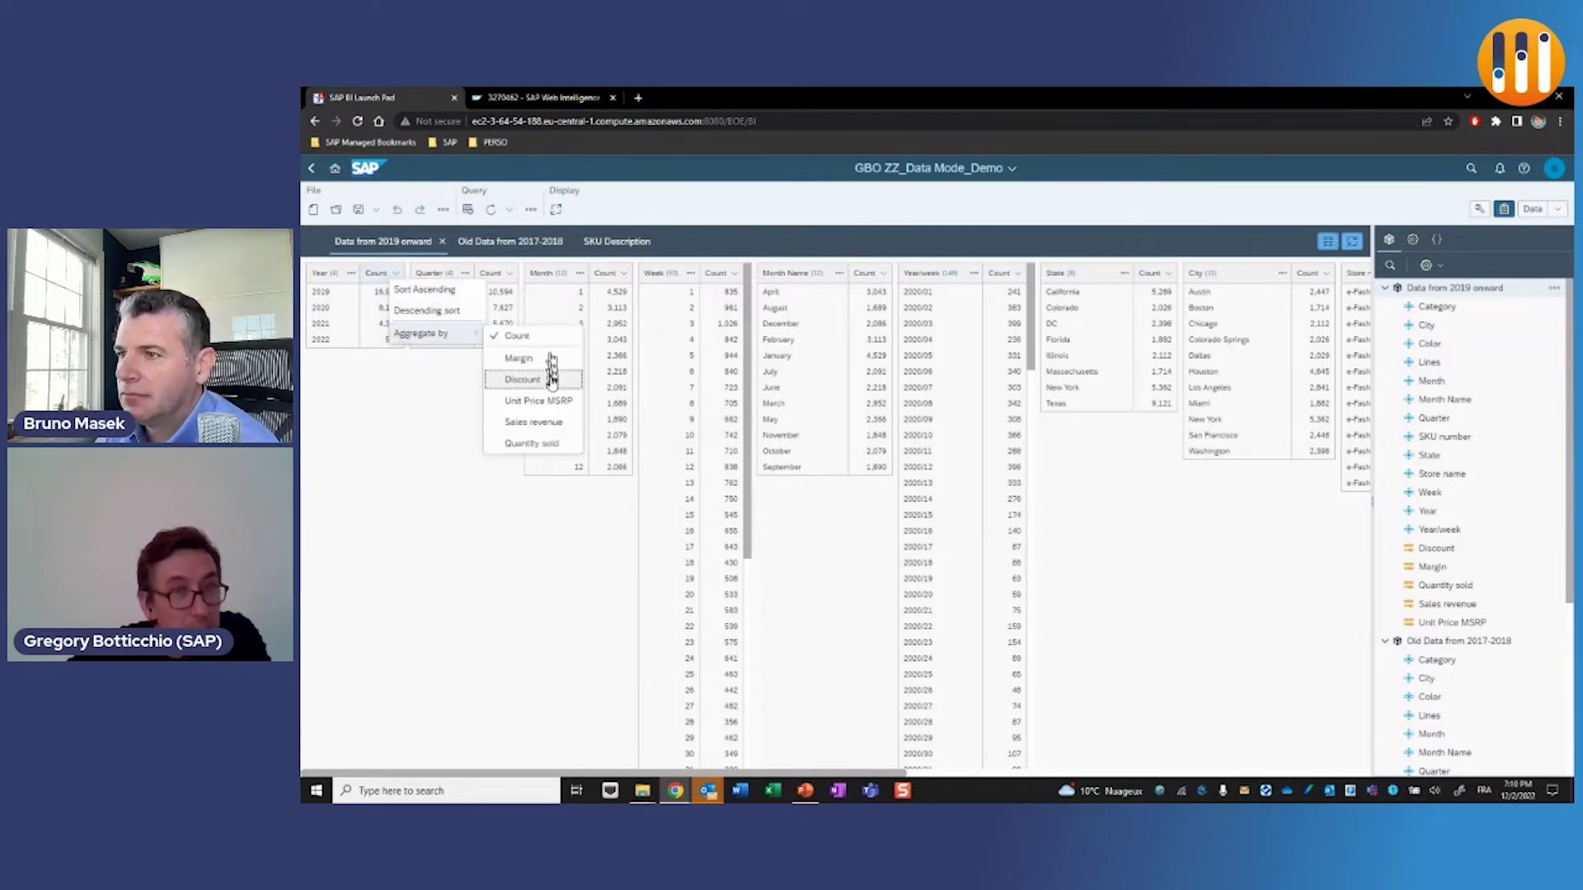
left_click(554, 422)
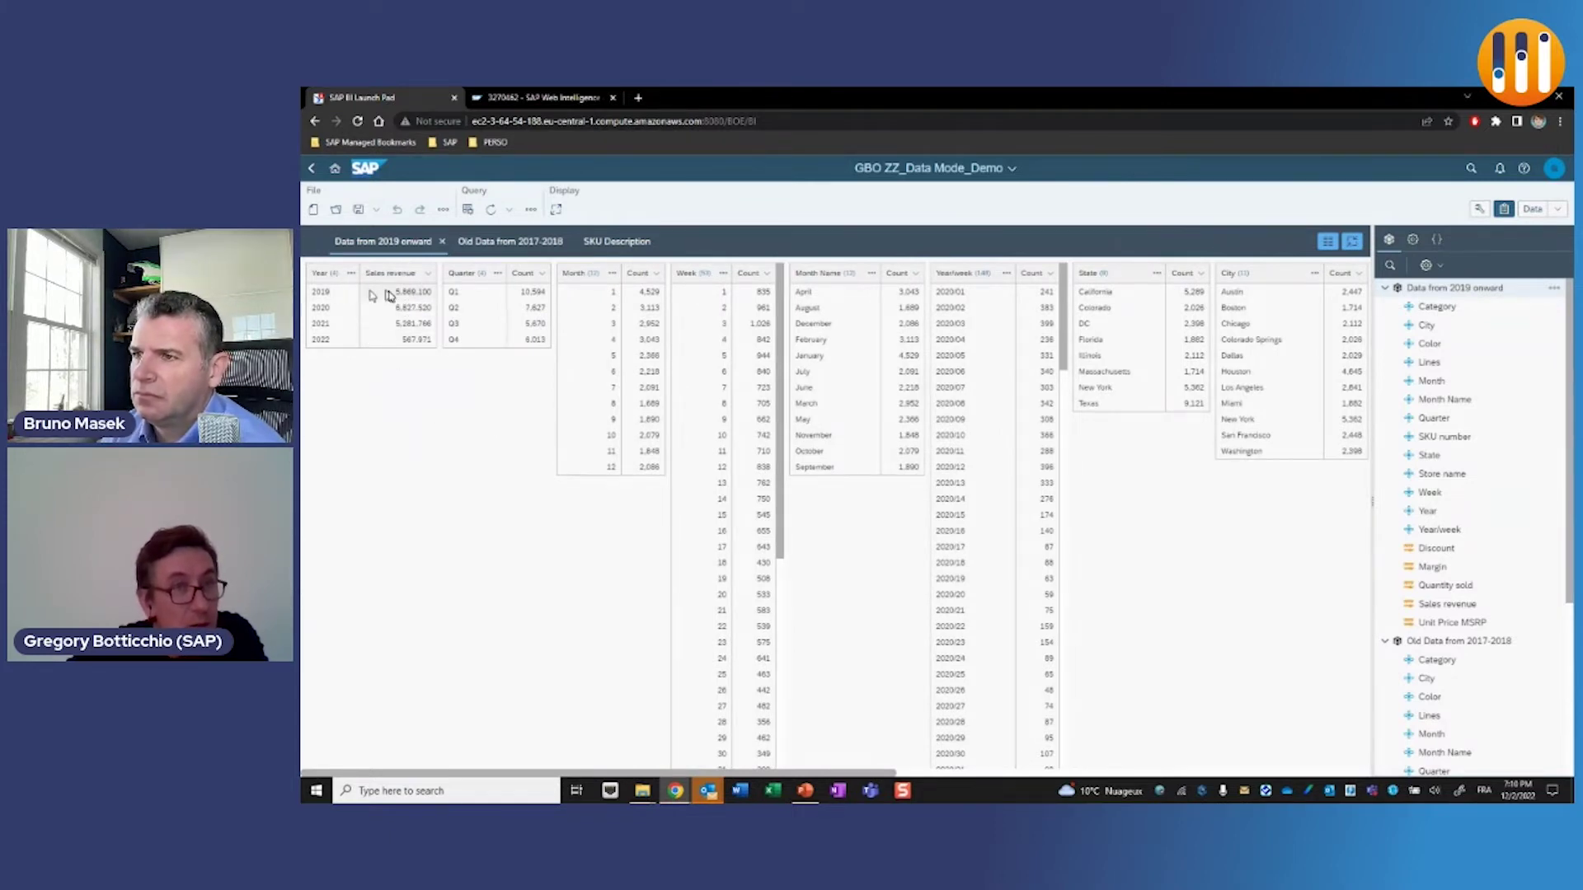
left_click(428, 273)
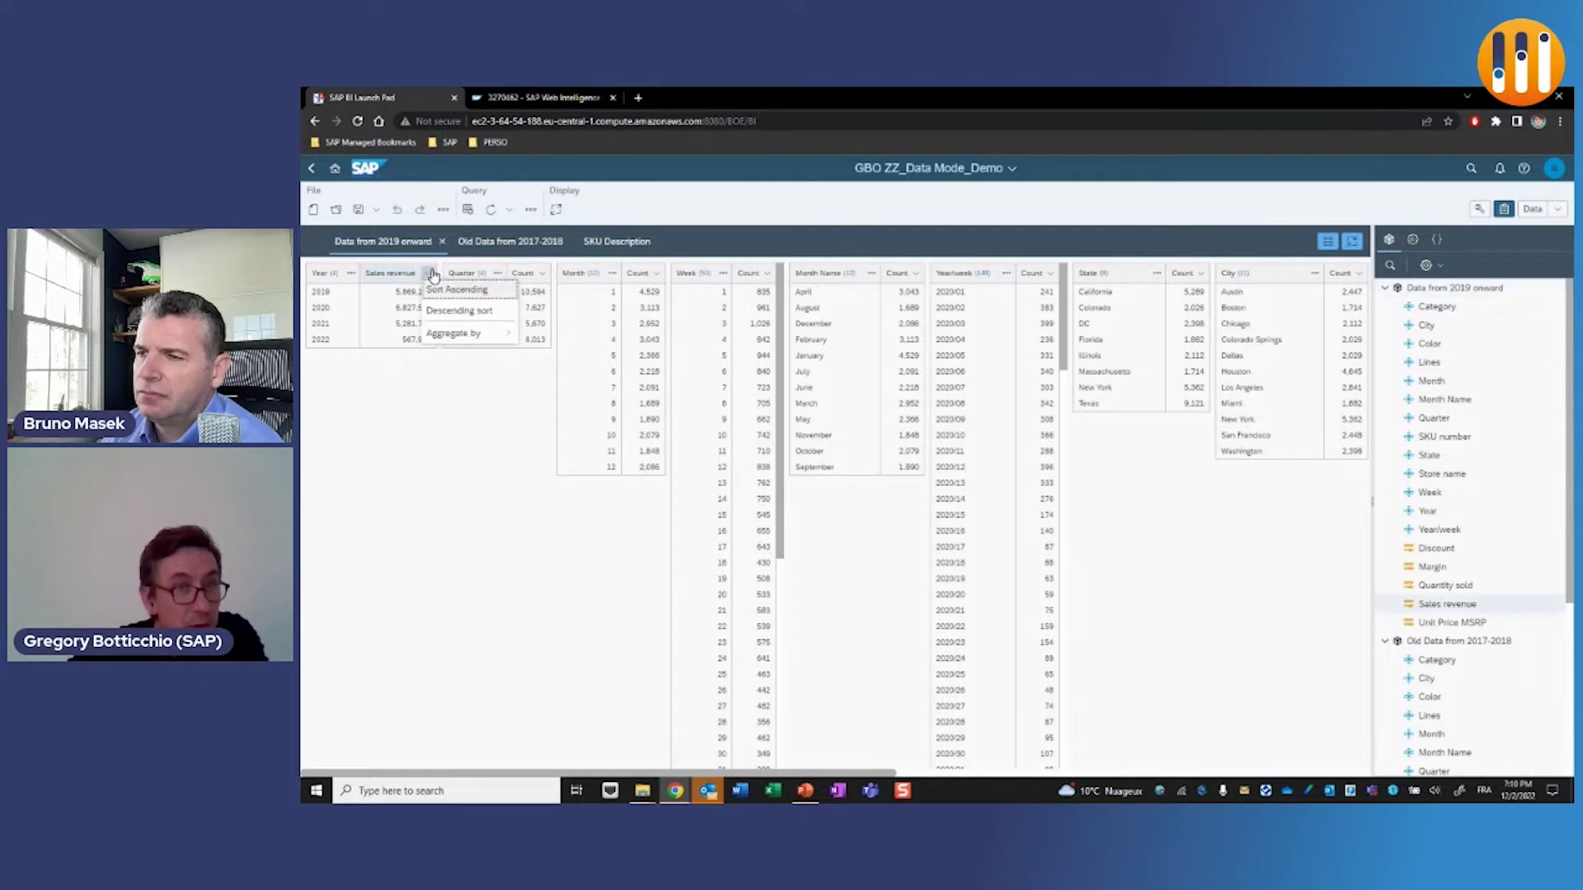
mouse_move(470, 335)
left_click(549, 335)
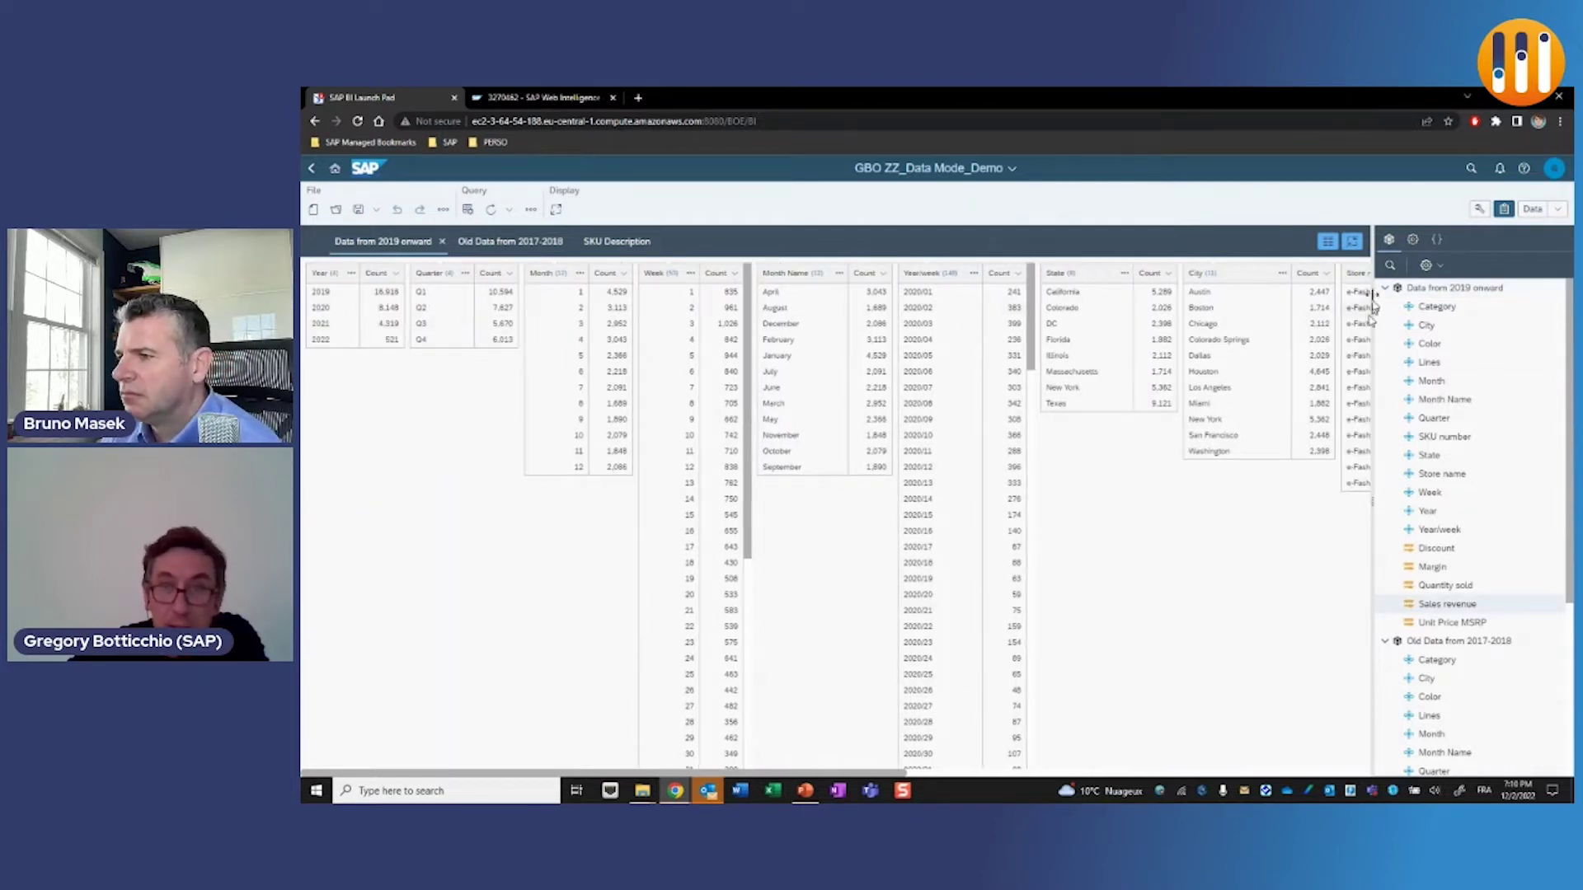
Show the Old Data from 2017-2018 dataset as distinct values and inspect the operations available for its Year column.
left_click(1332, 242)
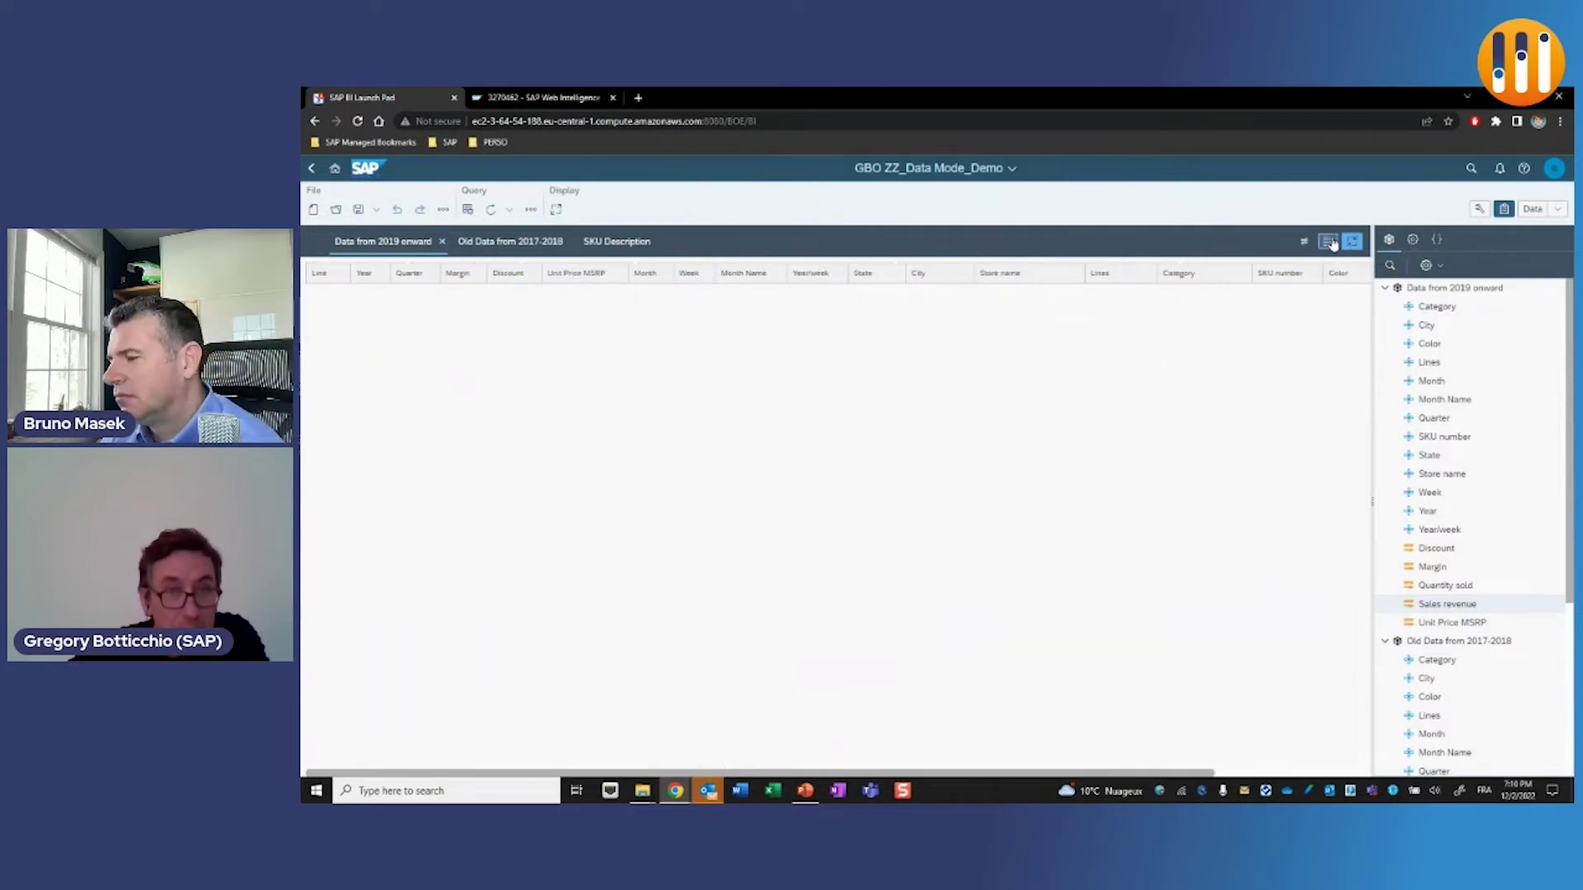
left_click(510, 242)
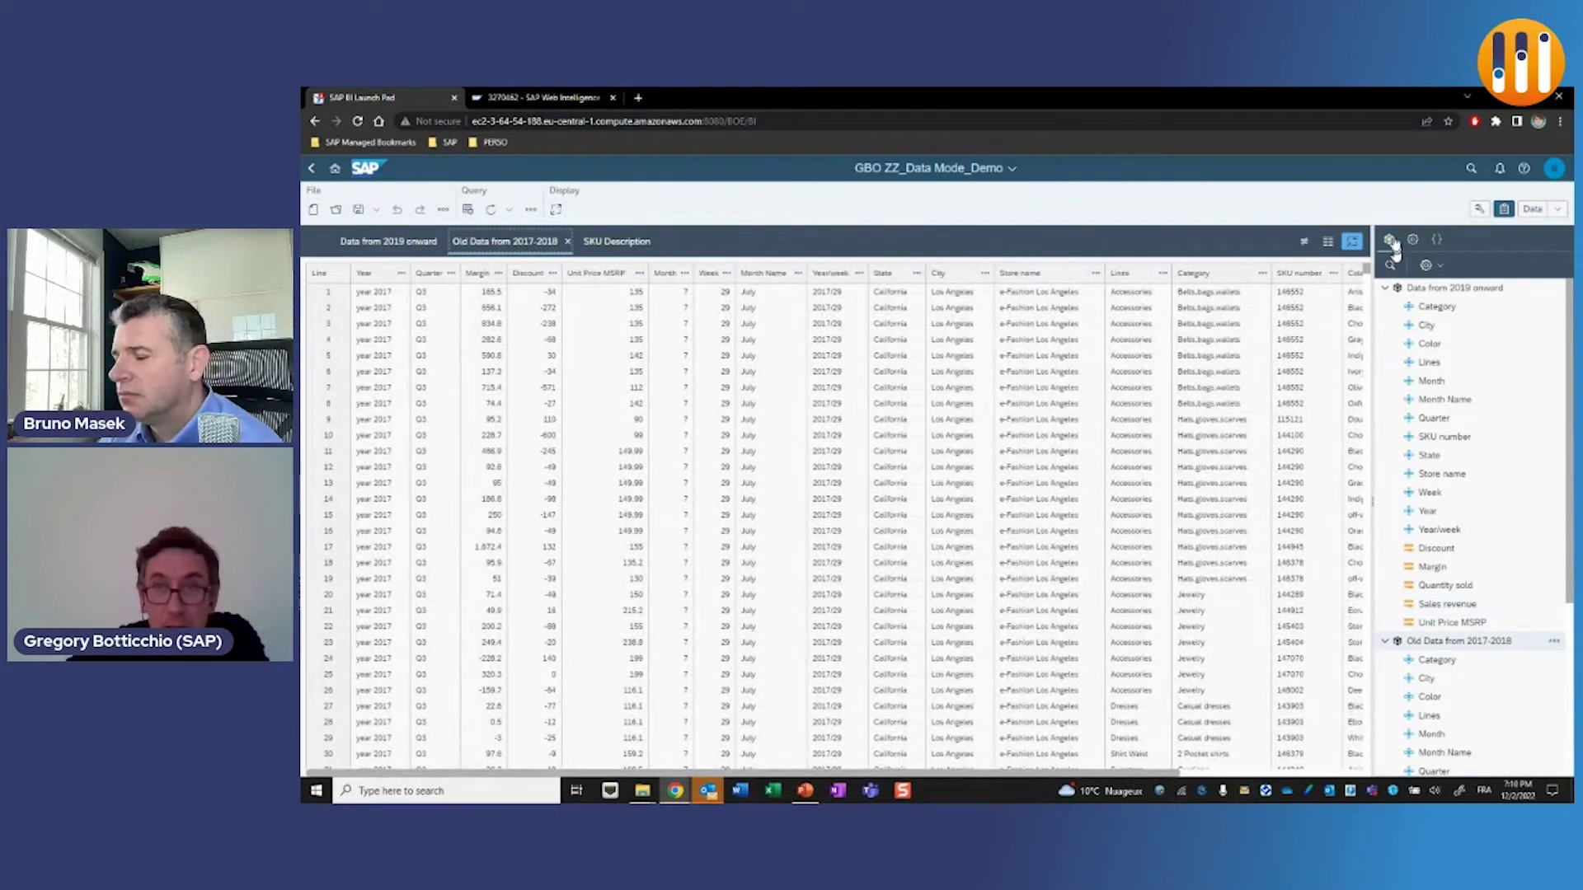
left_click(1334, 245)
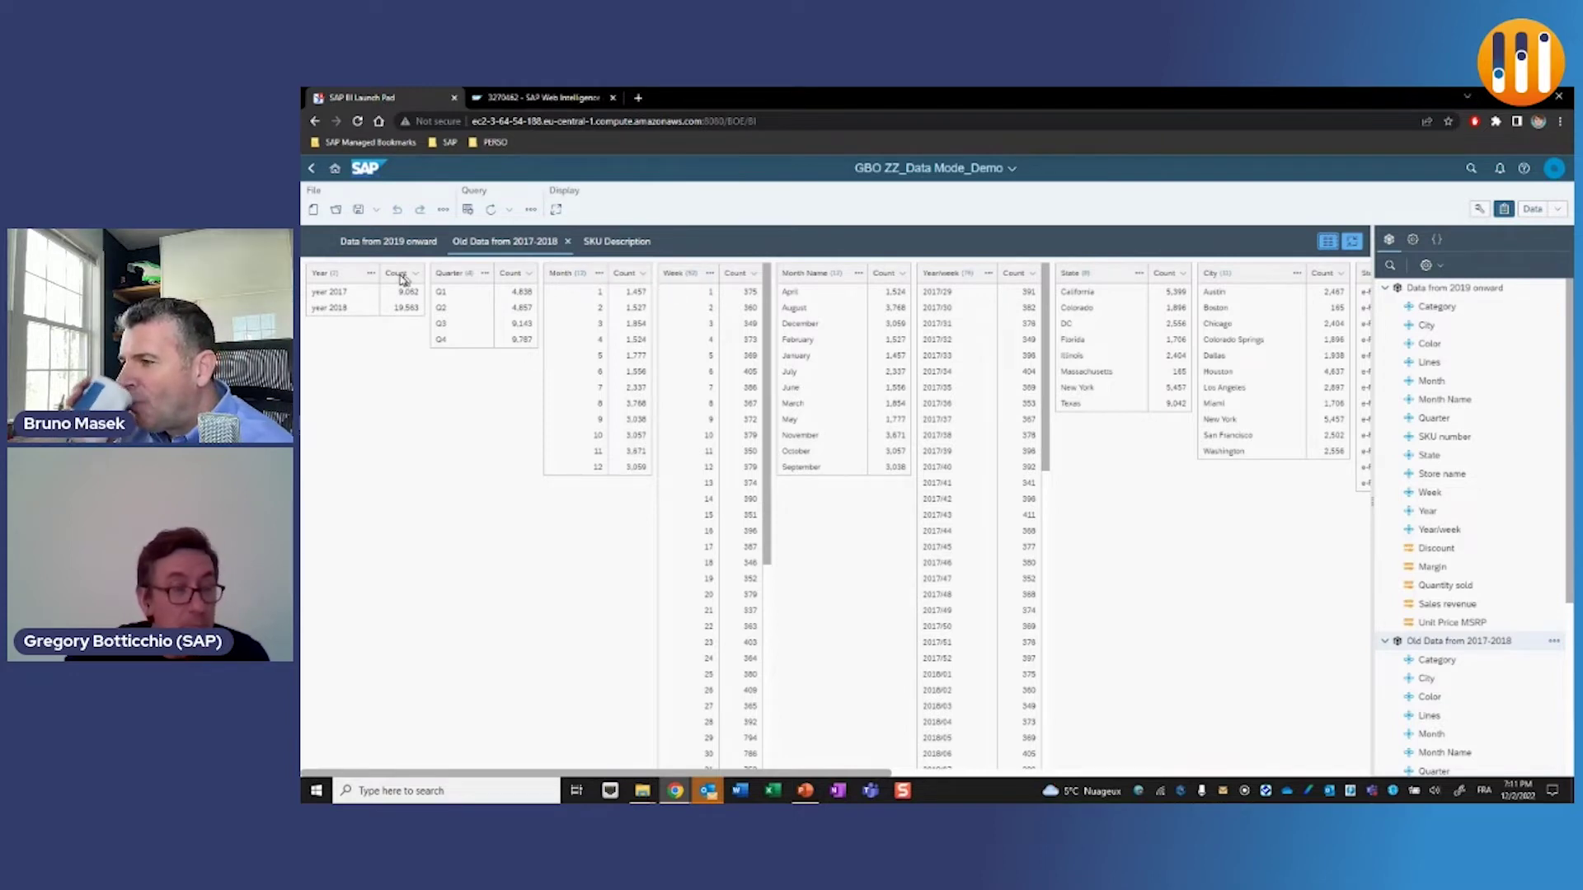
left_click(372, 278)
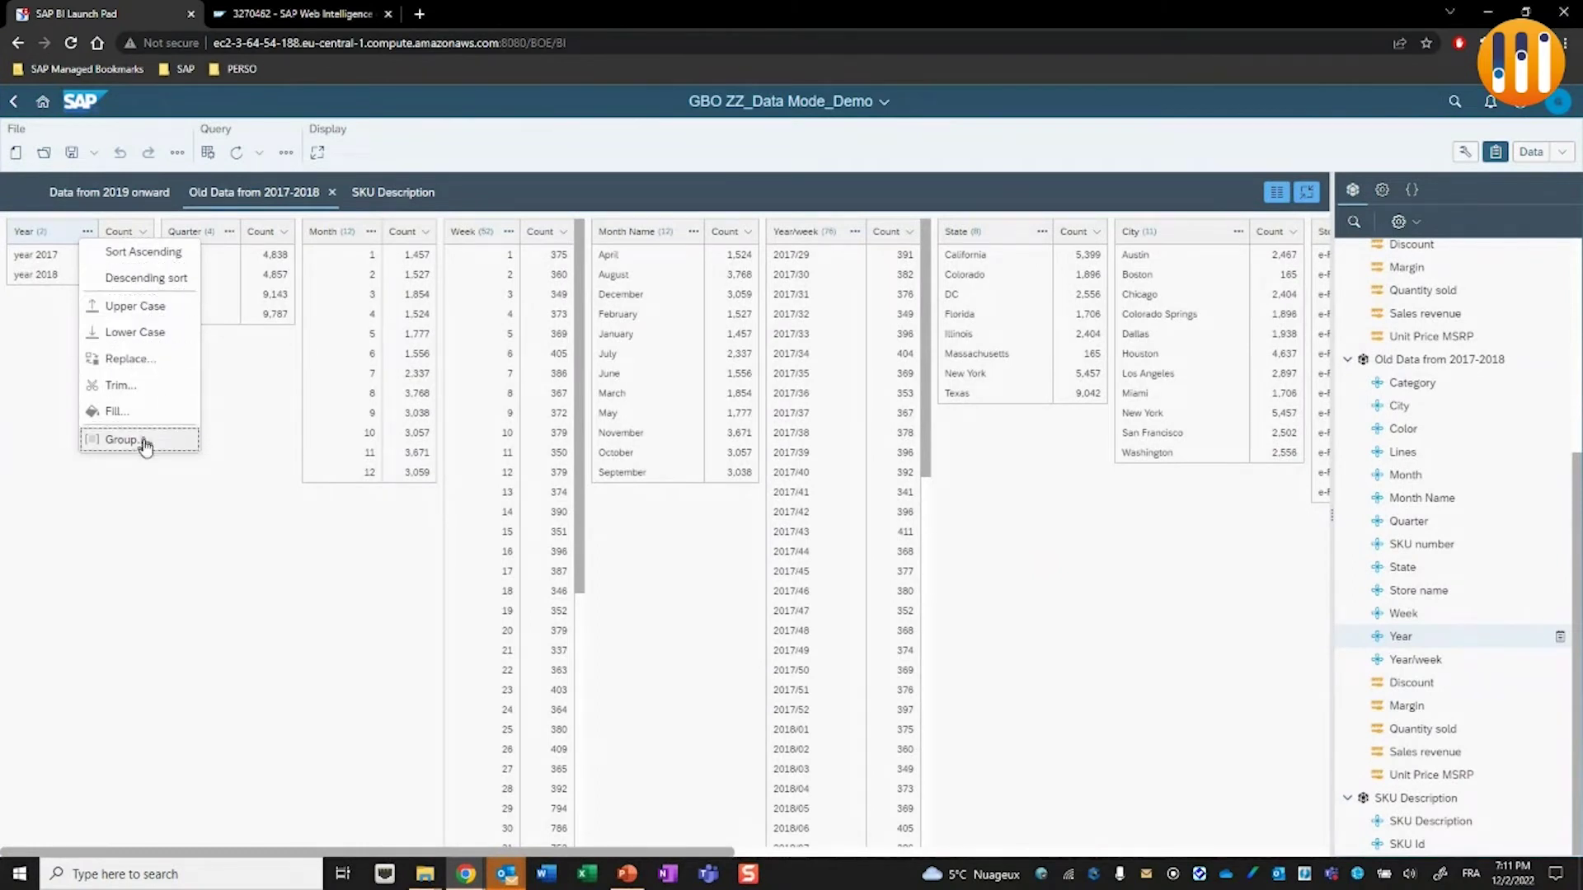
left_click(51, 378)
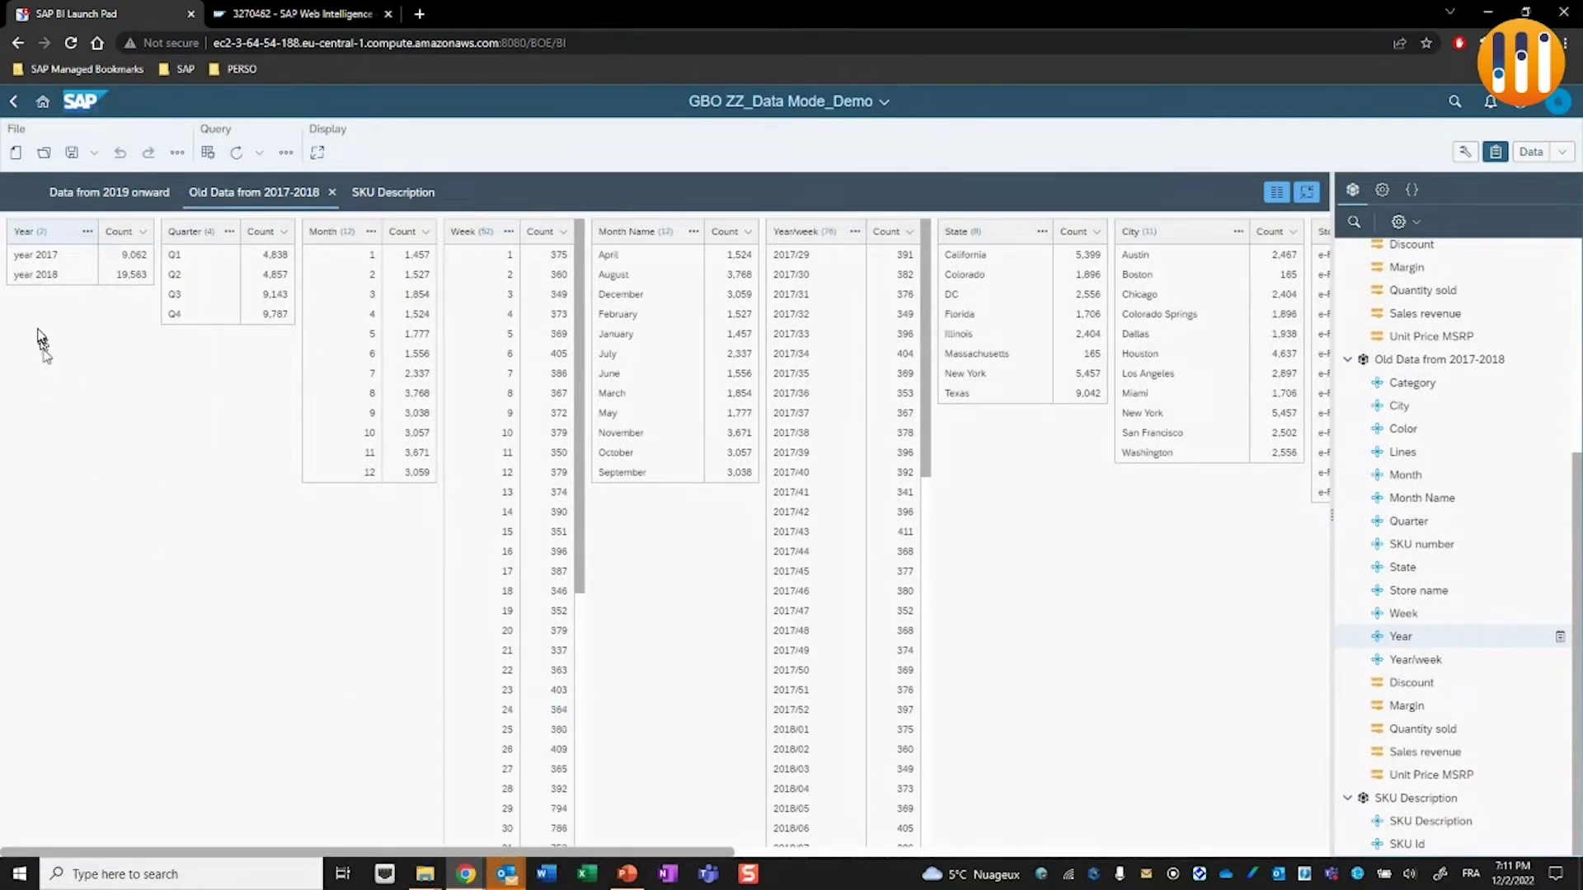
Replace the value "year 2017" with "2017" in the Year column of Old Data from 2017-2018.
left_click(44, 262)
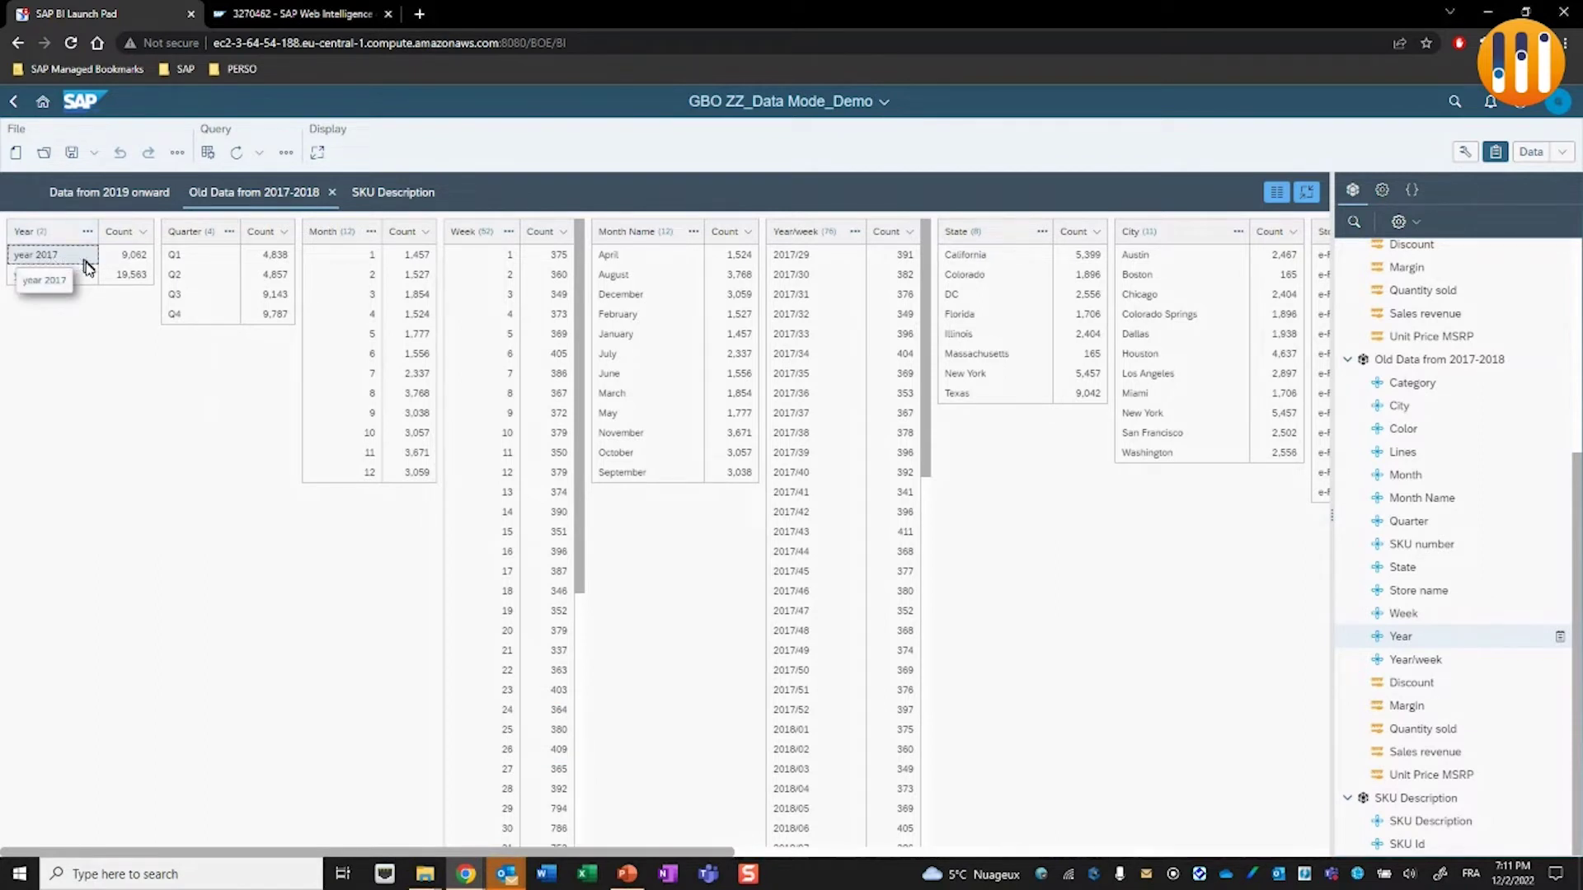
right_click(66, 256)
left_click(89, 280)
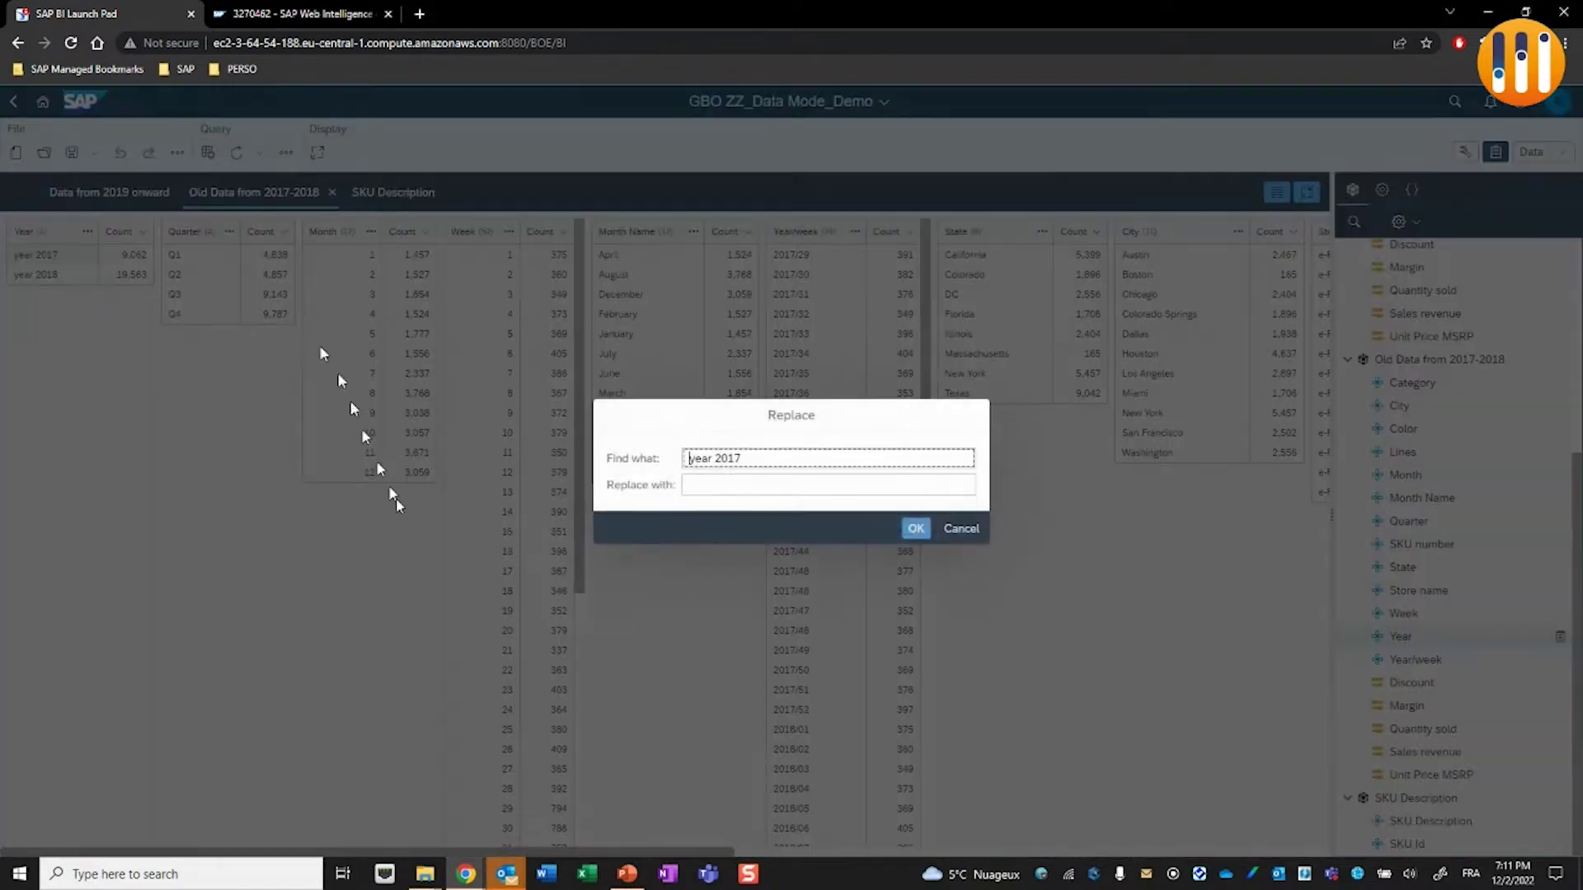
left_click(699, 487)
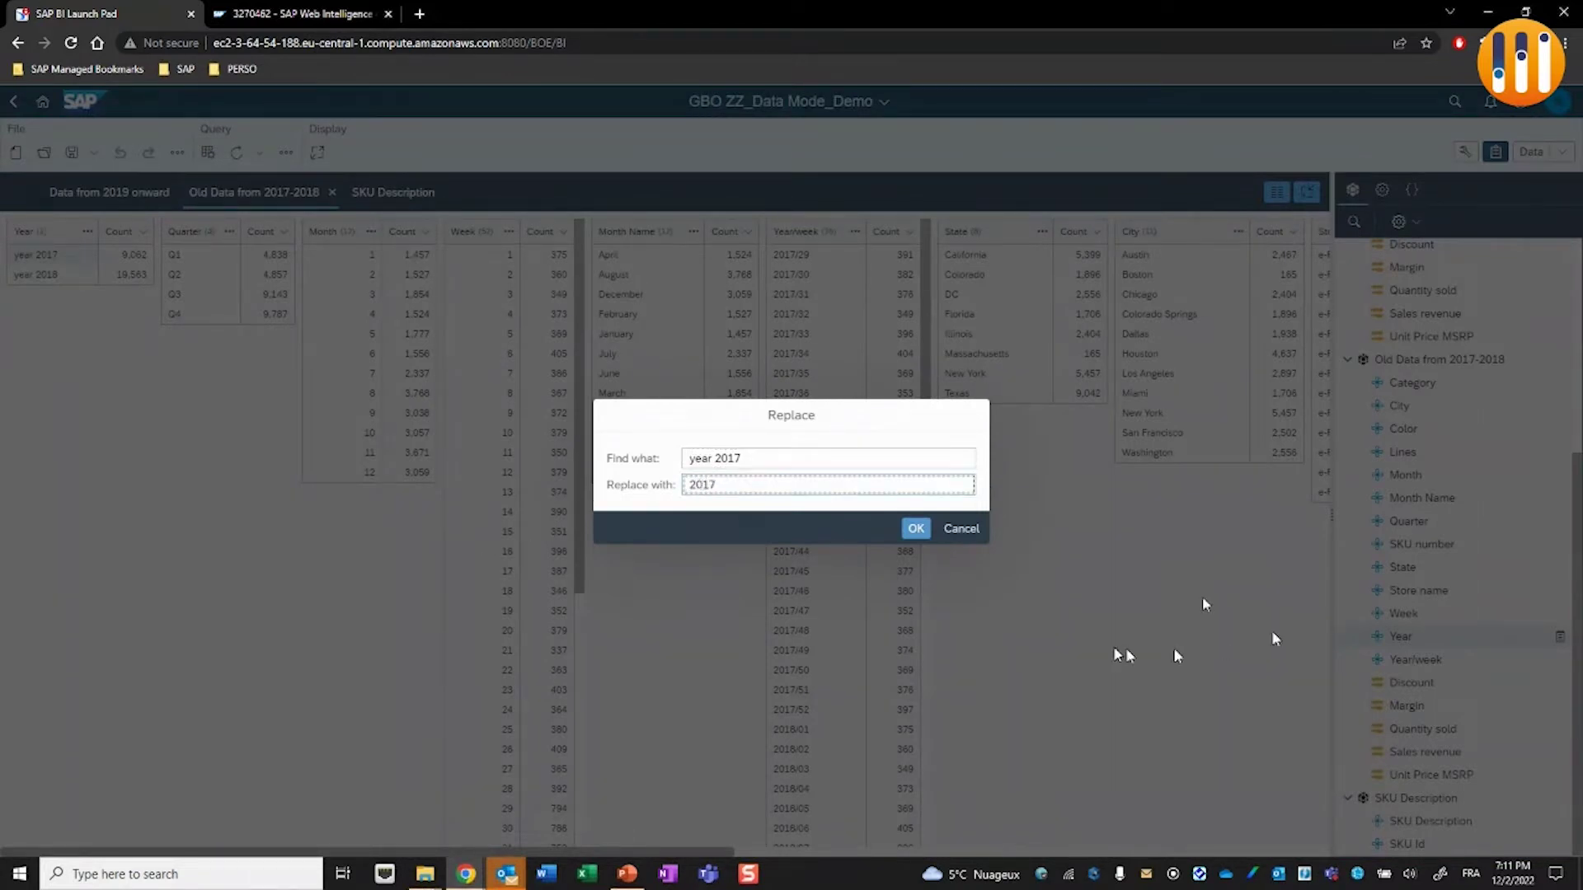
left_click(918, 529)
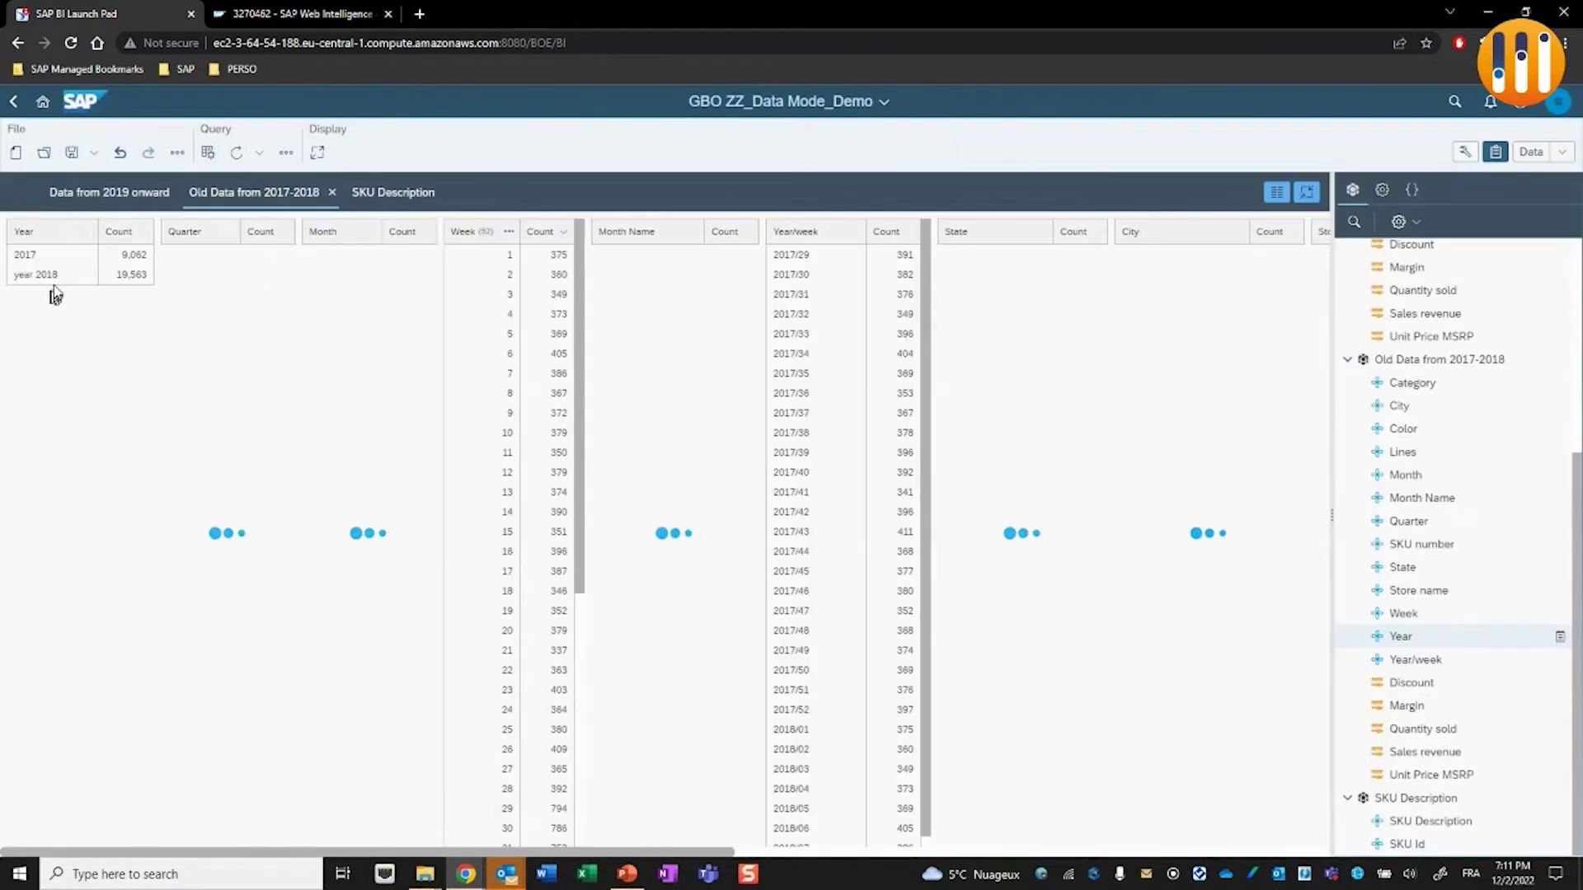
Replace the value "year 2018" with "2018" in the same Year column.
right_click(53, 275)
left_click(82, 303)
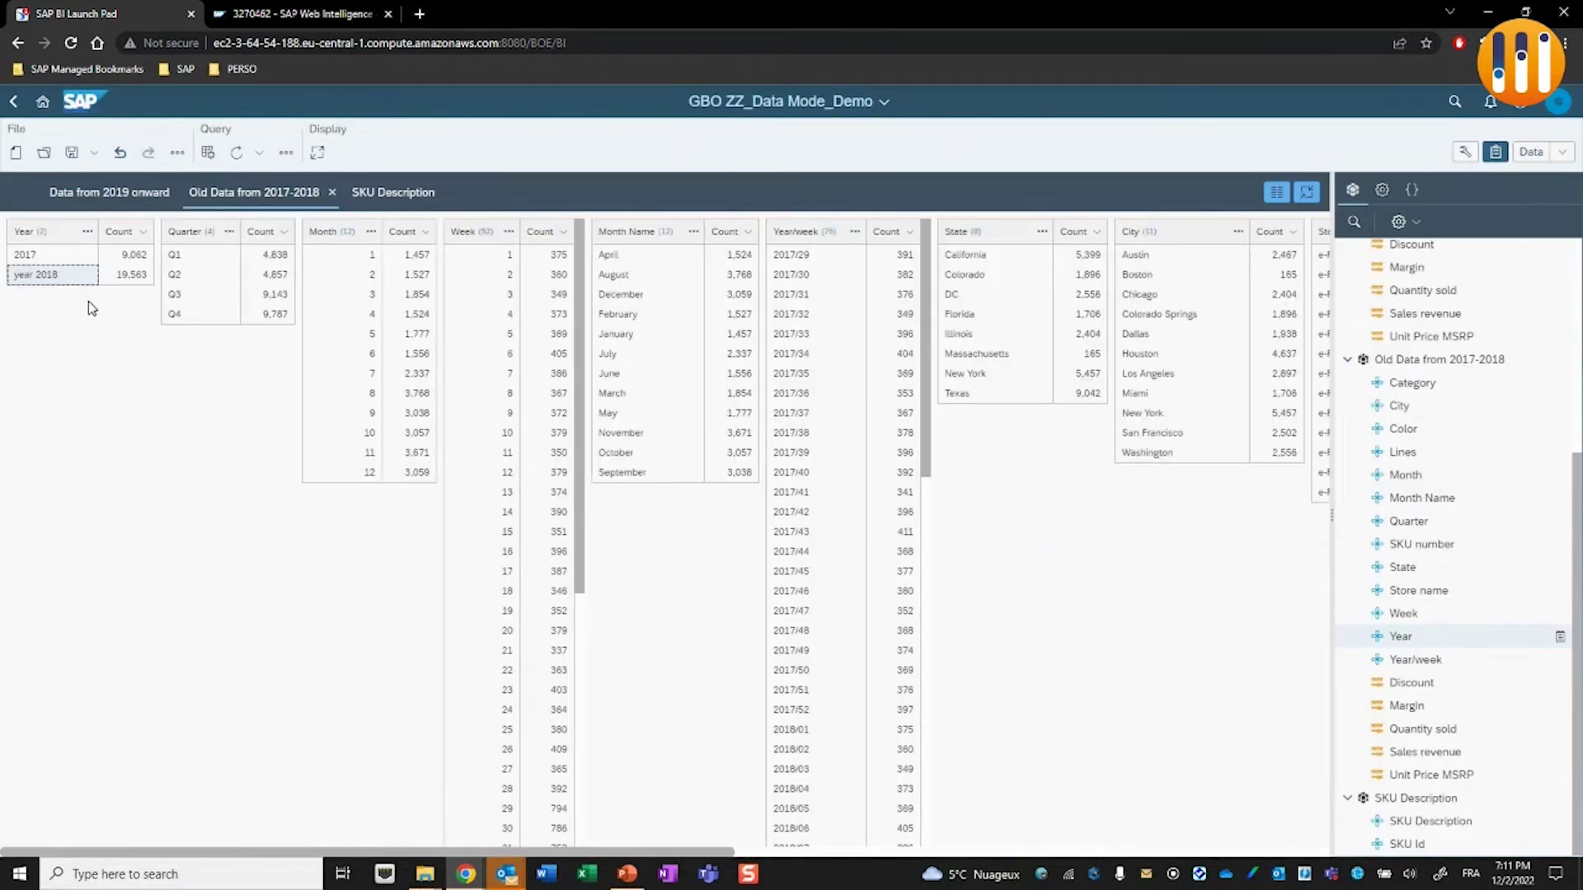
left_click(715, 484)
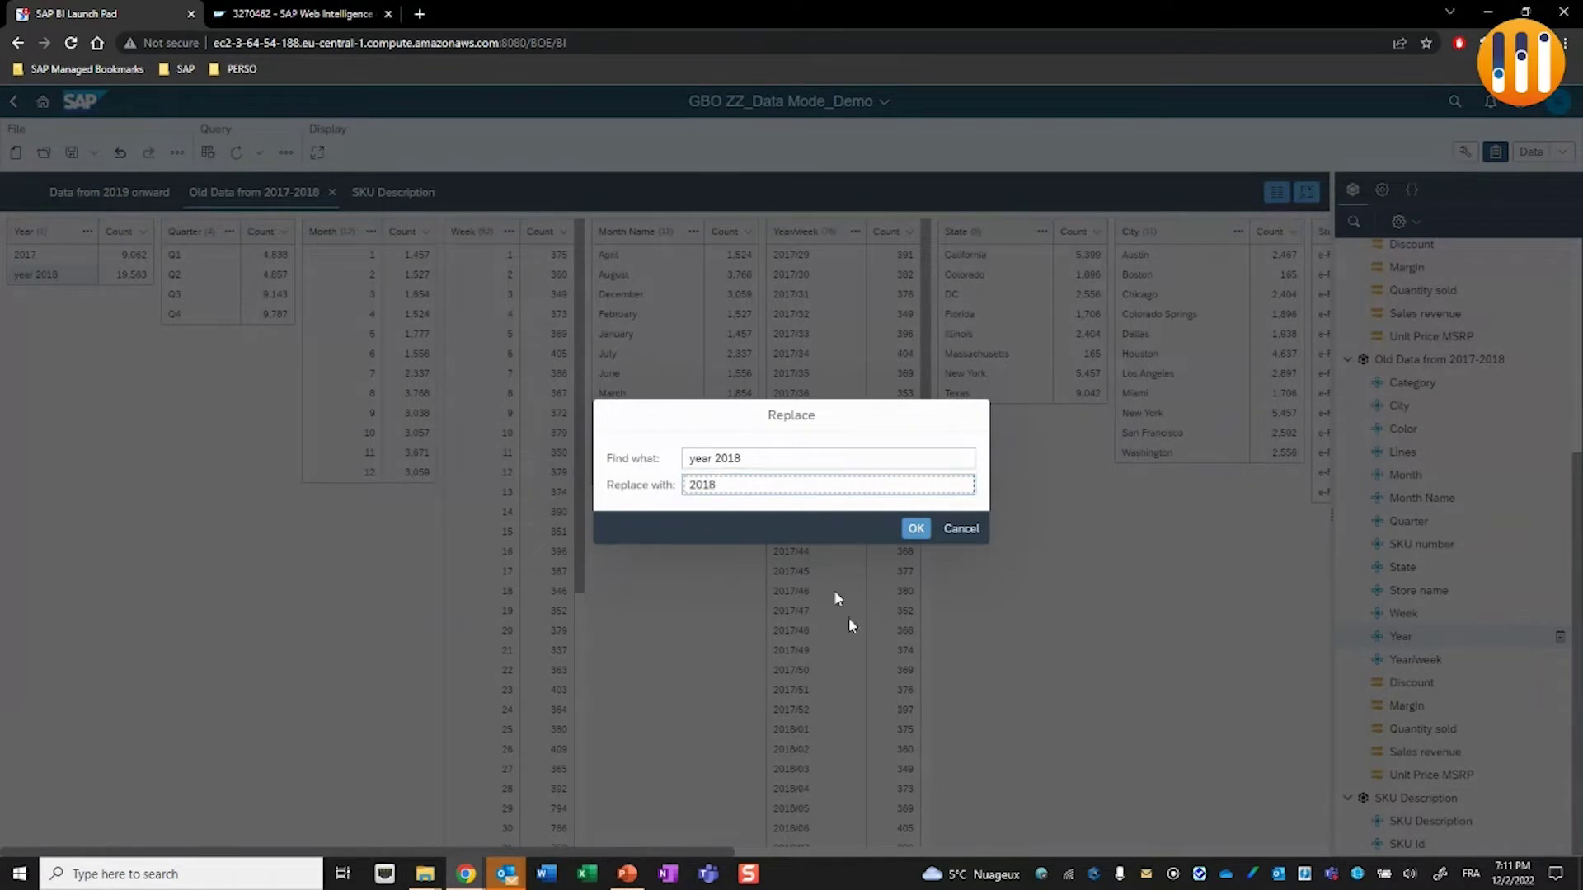
left_click(929, 533)
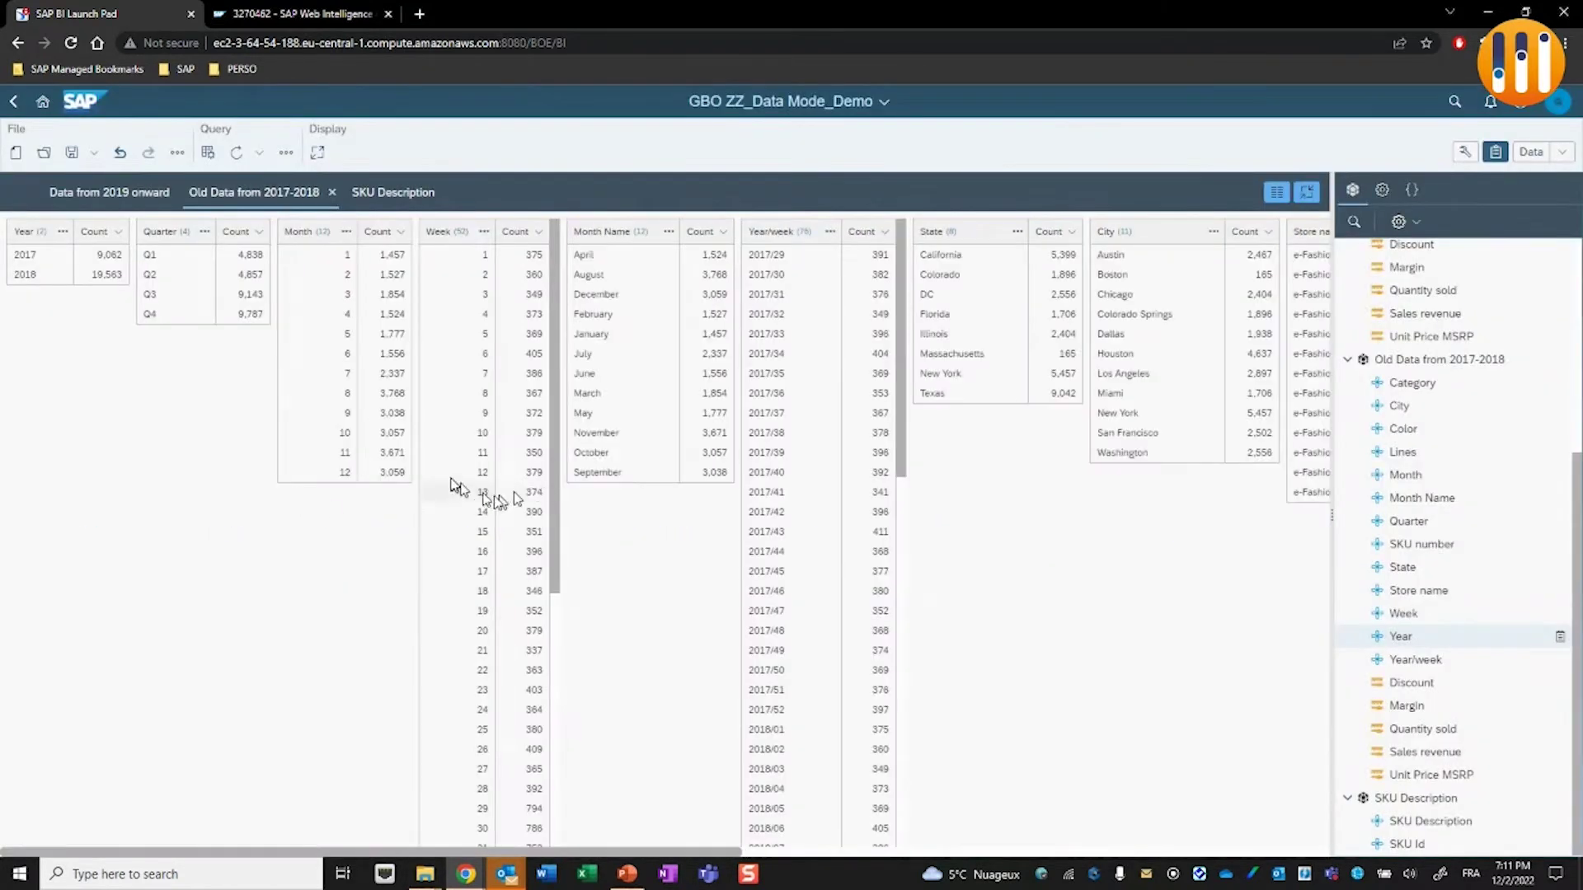
Convert the State and City values of Old Data from 2017-2018 to upper case.
left_click(668, 232)
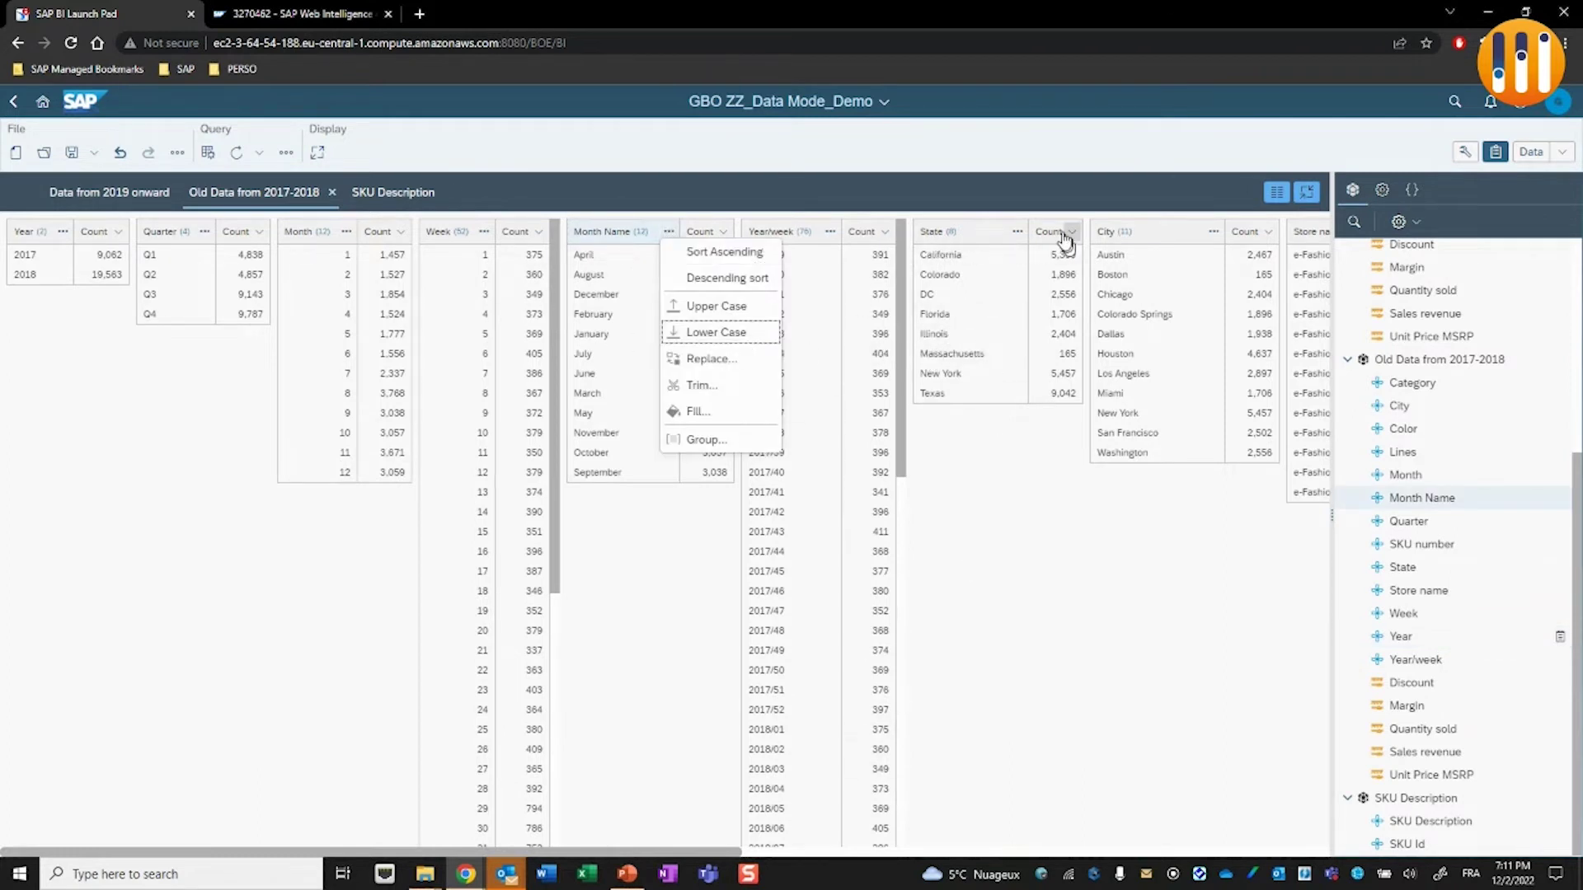
left_click(1017, 232)
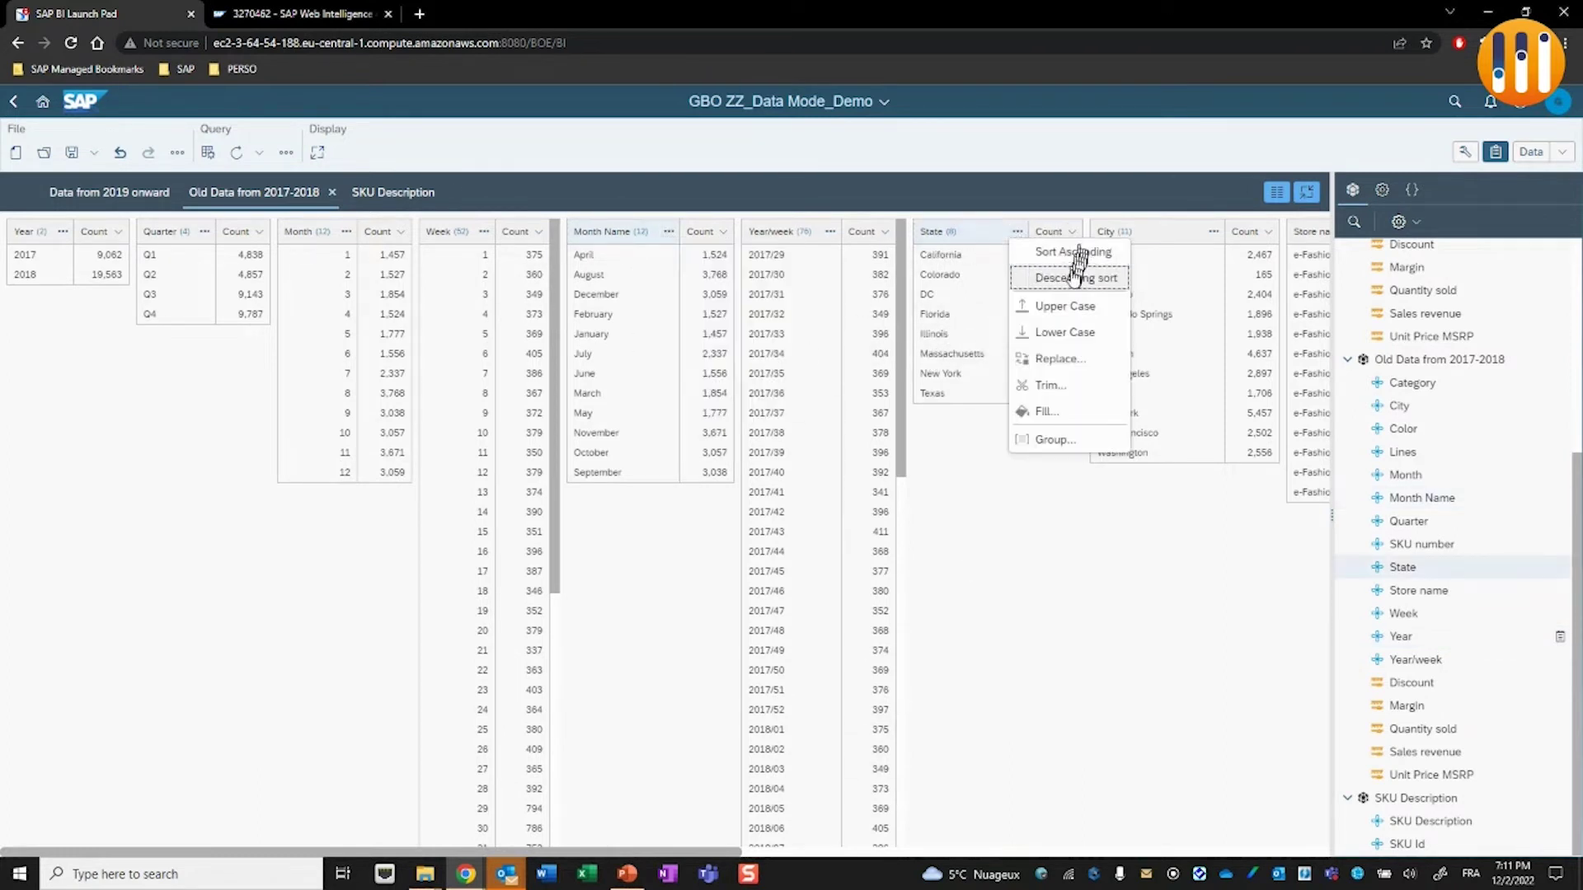
left_click(1083, 318)
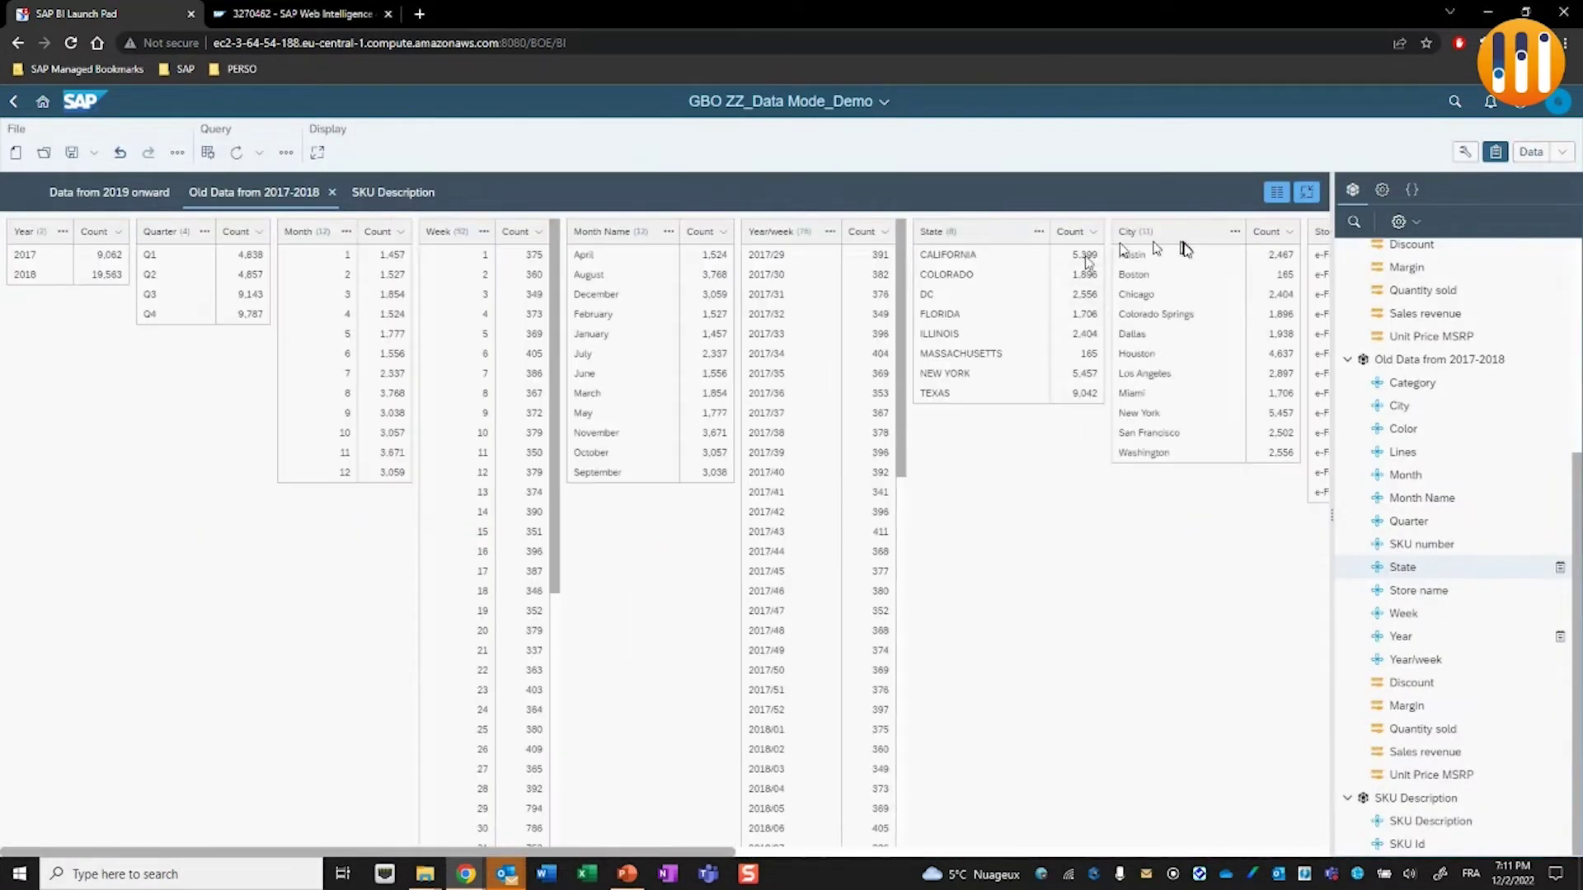
left_click(1235, 232)
left_click(1268, 307)
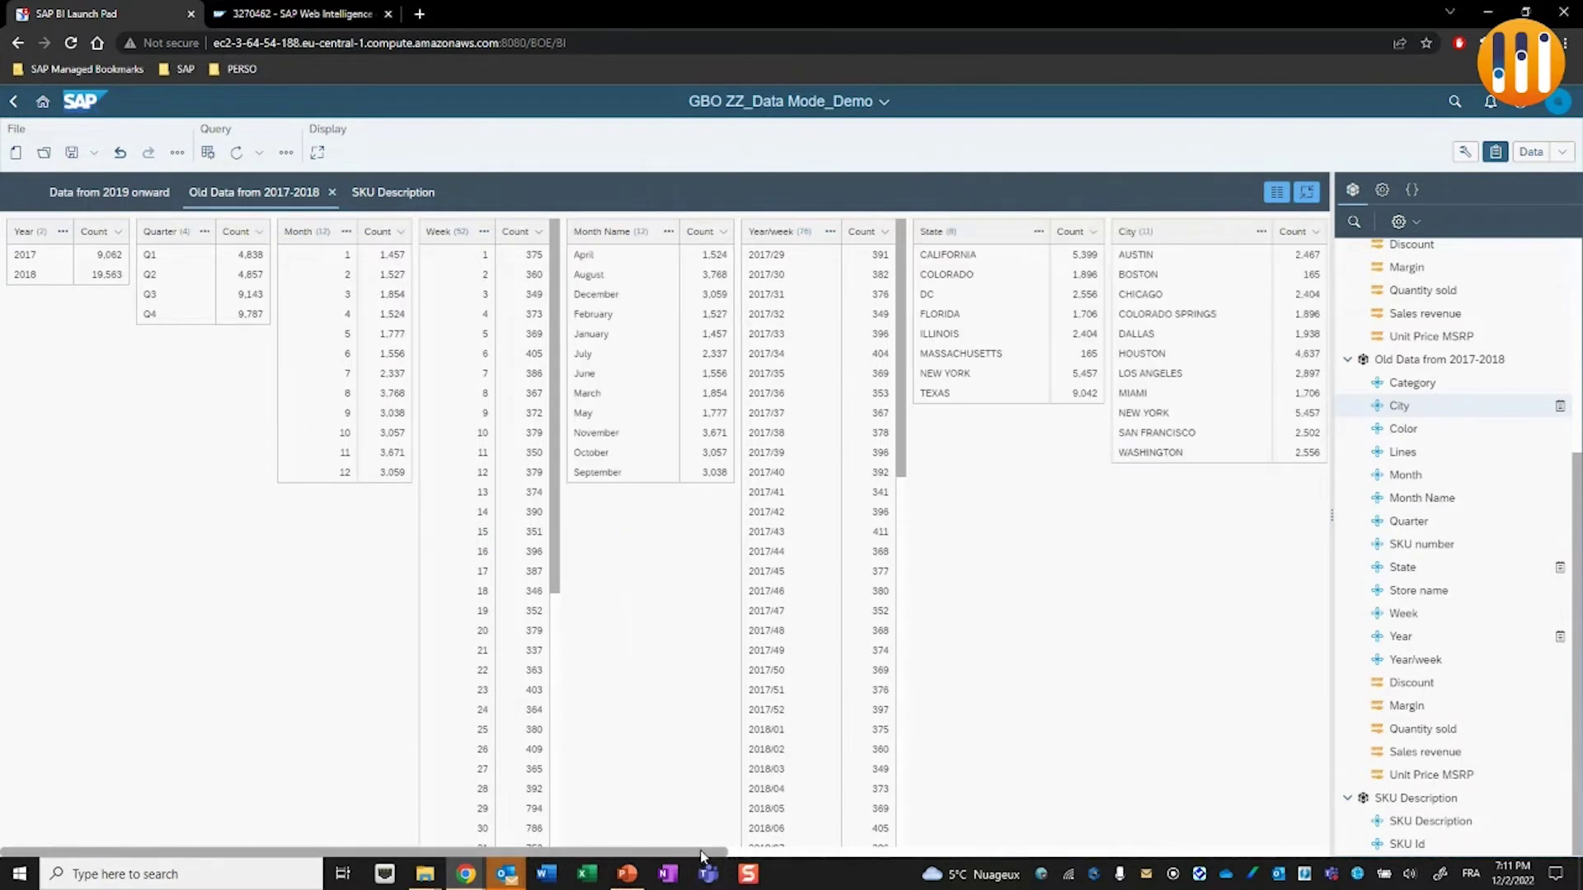
left_click_drag(702, 852, 610, 866)
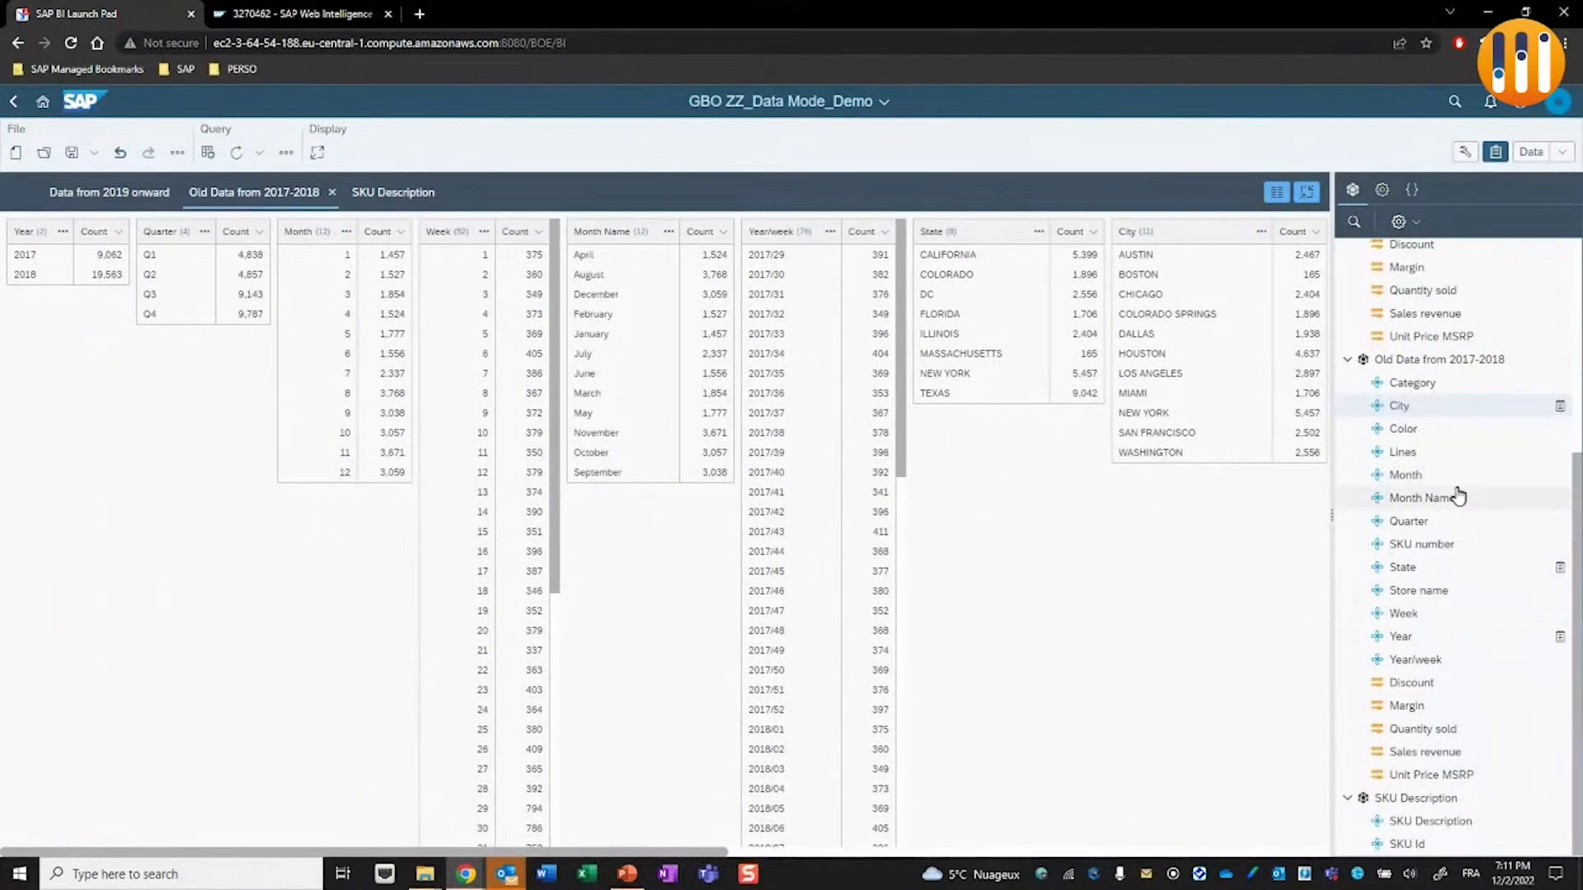
Switch to Design mode and check the Data from 2019 onward and Old Data from 2017 2018 reports for the edited values.
left_click(1563, 154)
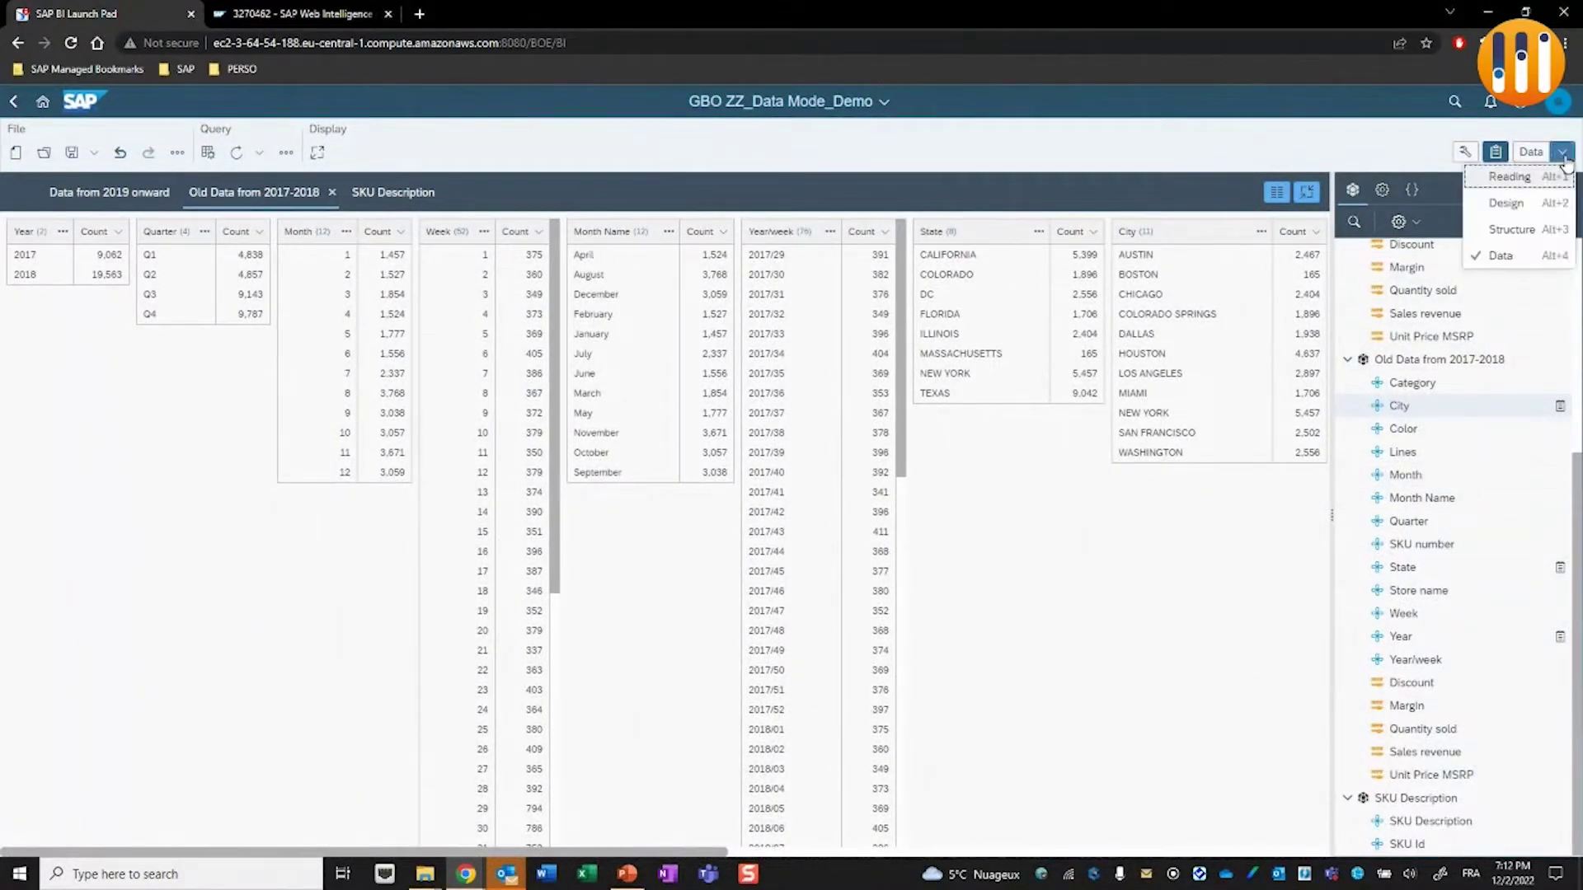
left_click(1526, 203)
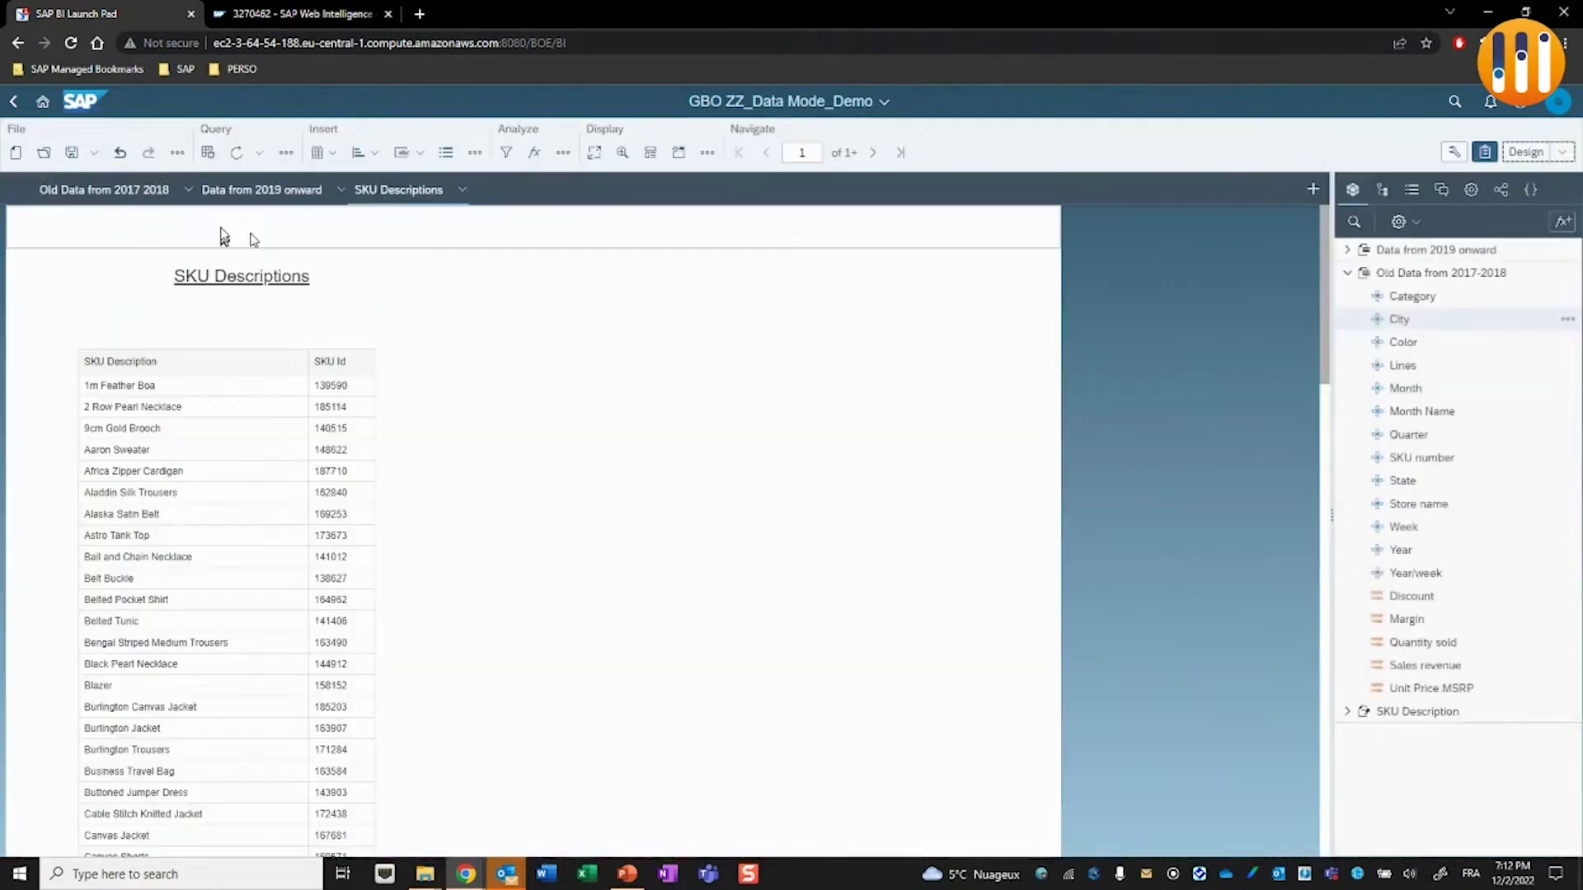
left_click(250, 196)
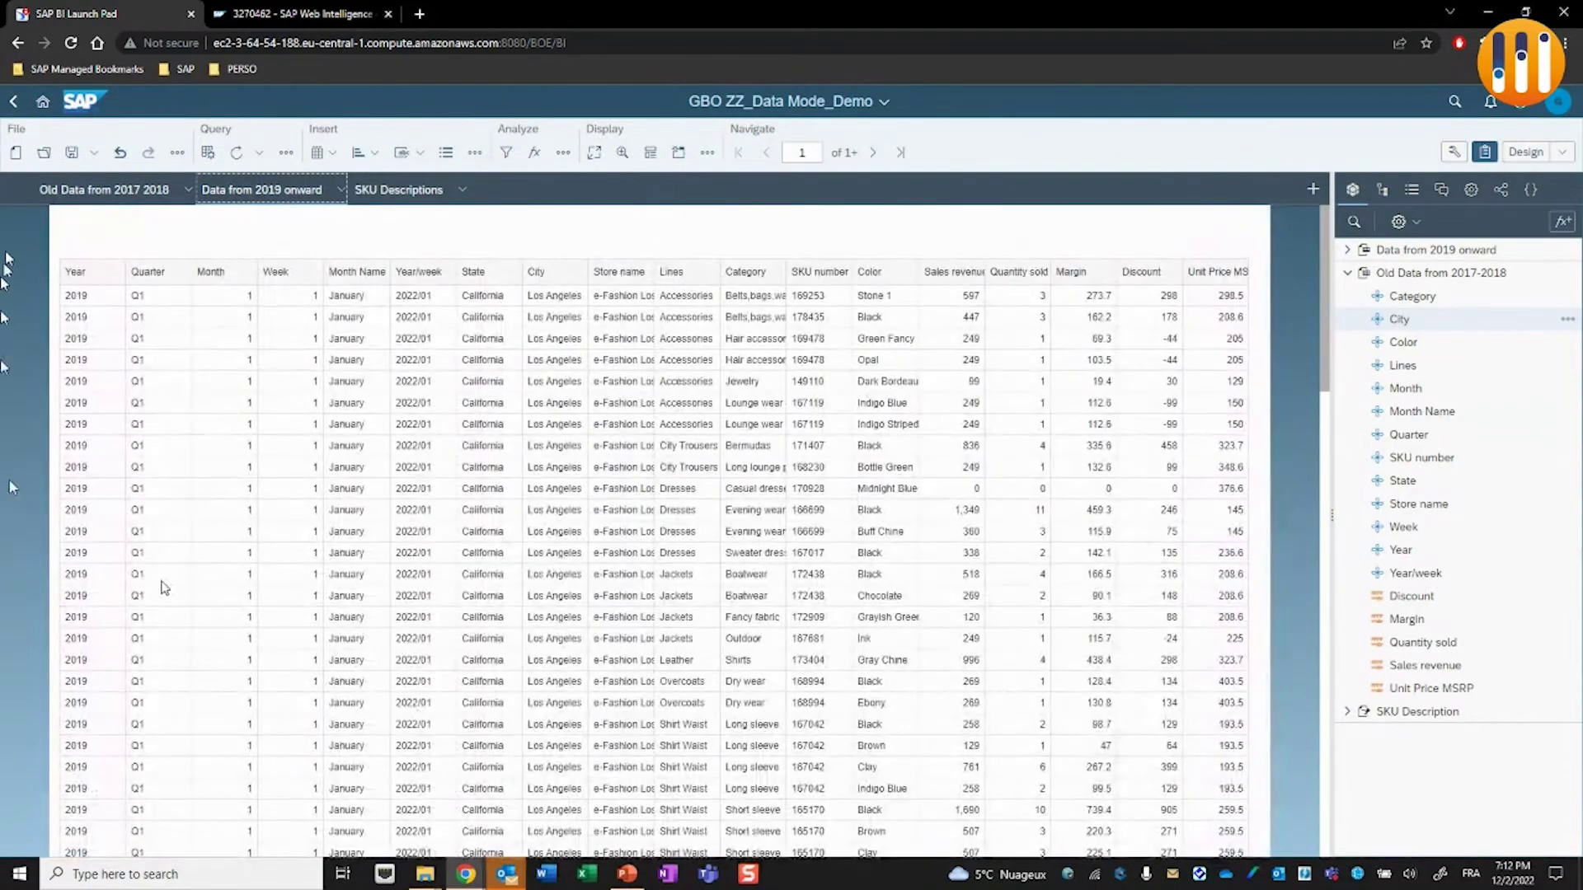
scroll(75, 341, "down", 10)
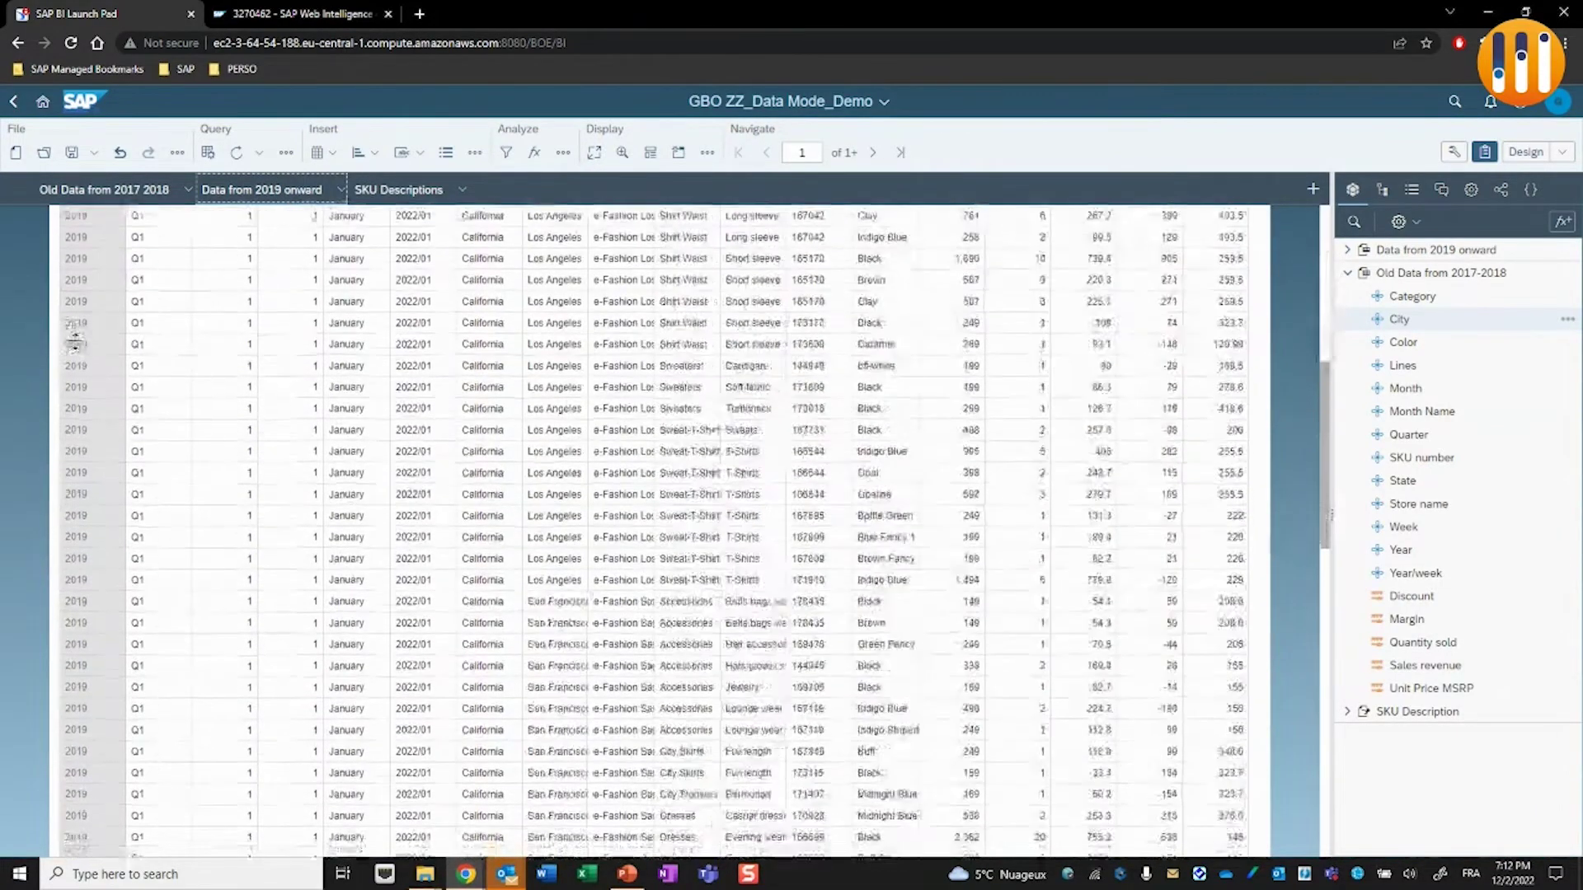
scroll(74, 341, "up", 10)
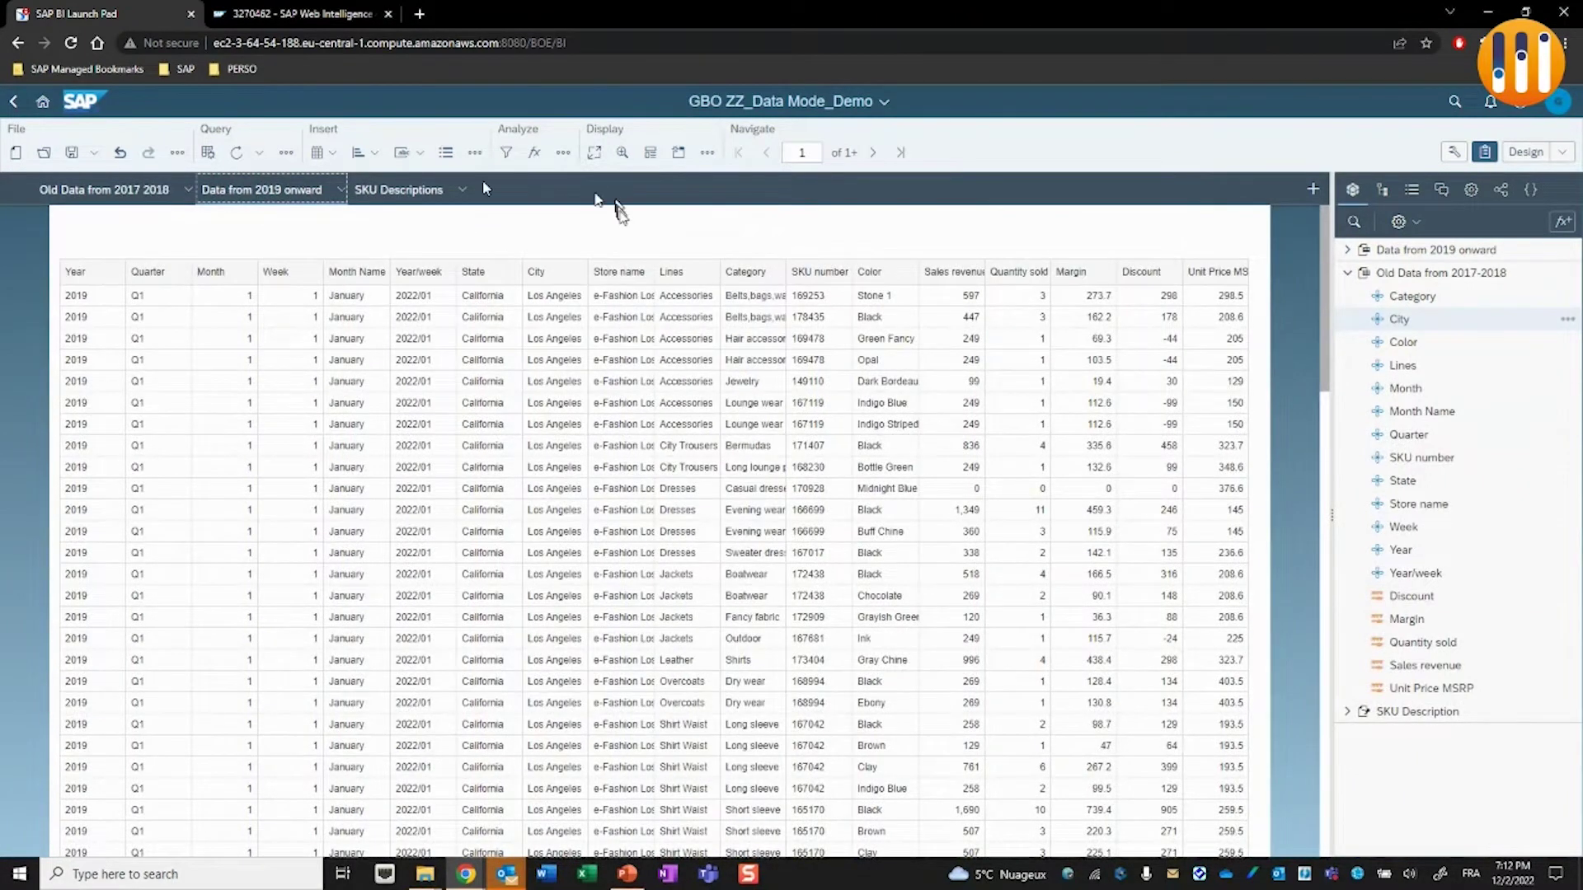
left_click(91, 189)
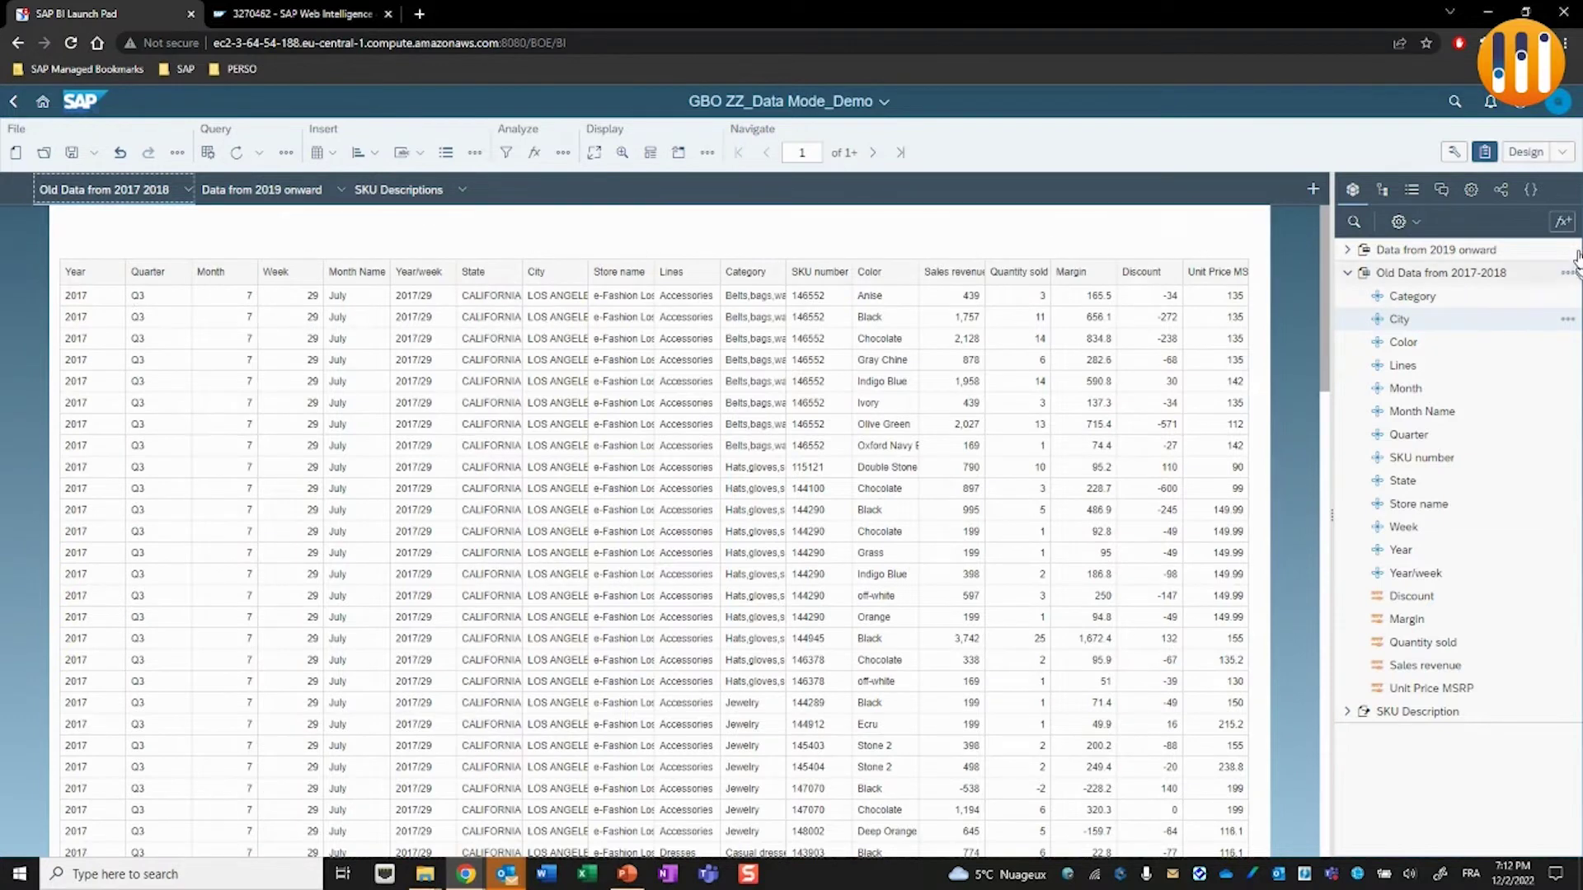
Return to Data mode and show Old Data from 2017-2018 as rows with the data flow diagram below it.
left_click(1562, 151)
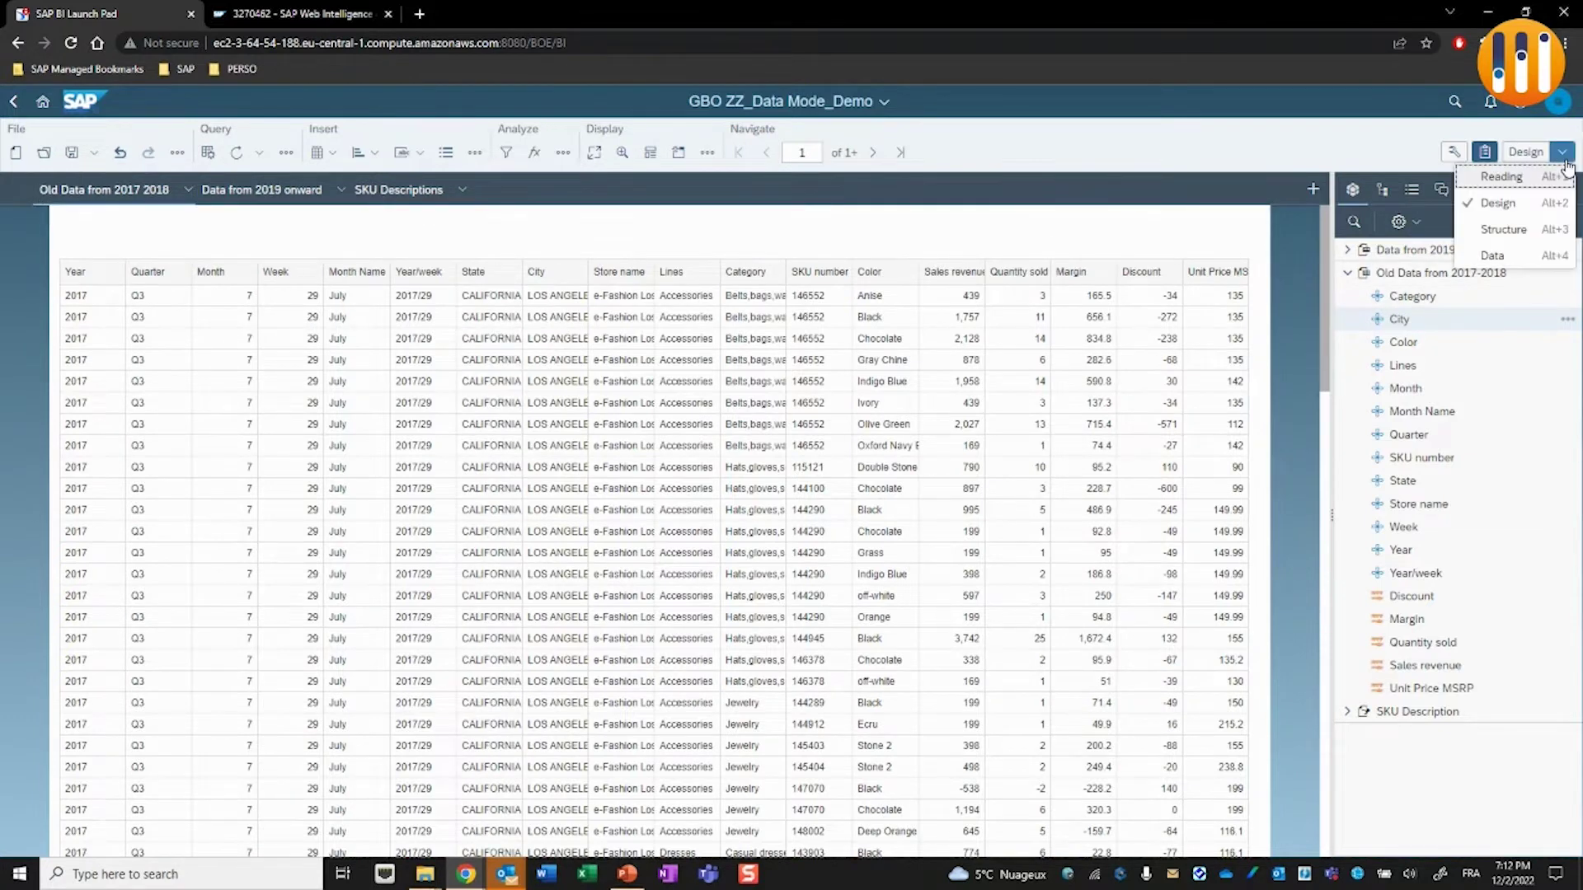
left_click(1492, 256)
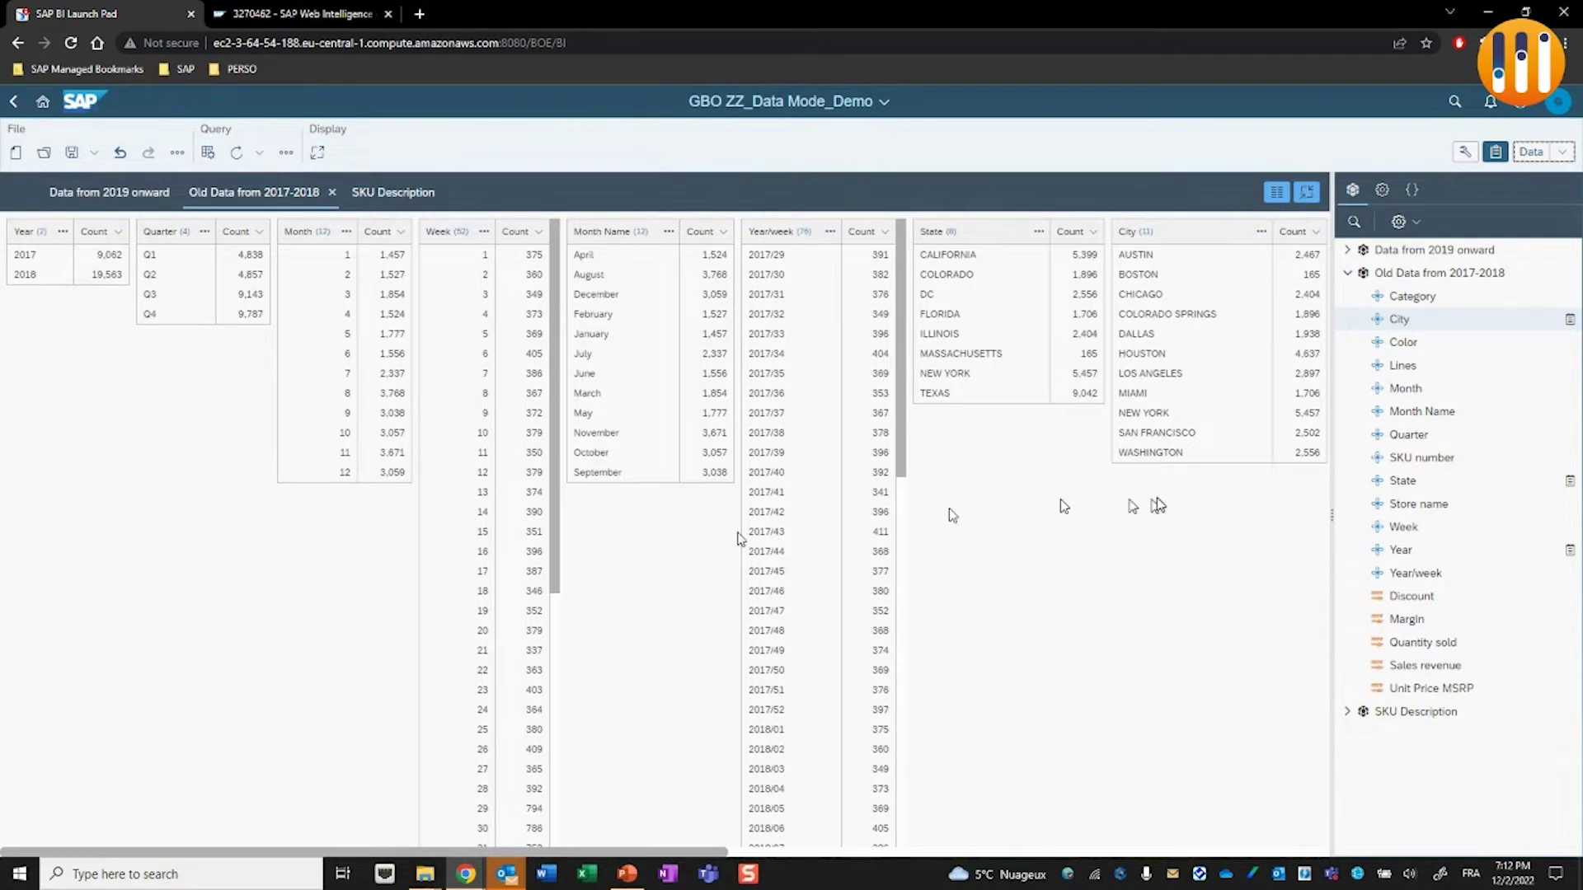
left_click(1274, 192)
left_click(1305, 192)
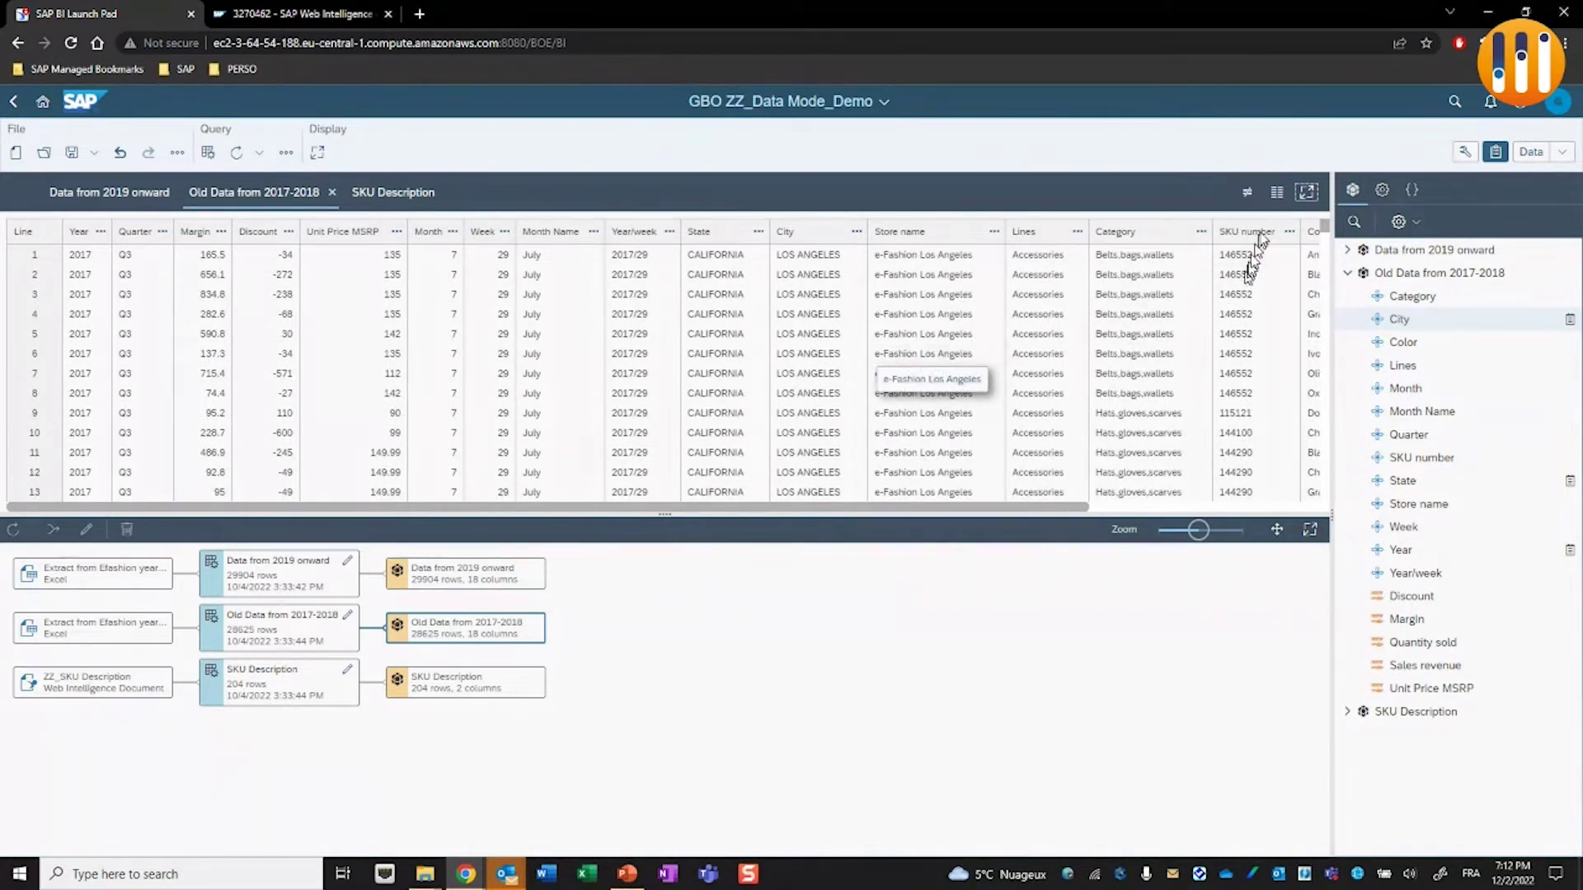
left_click(1277, 192)
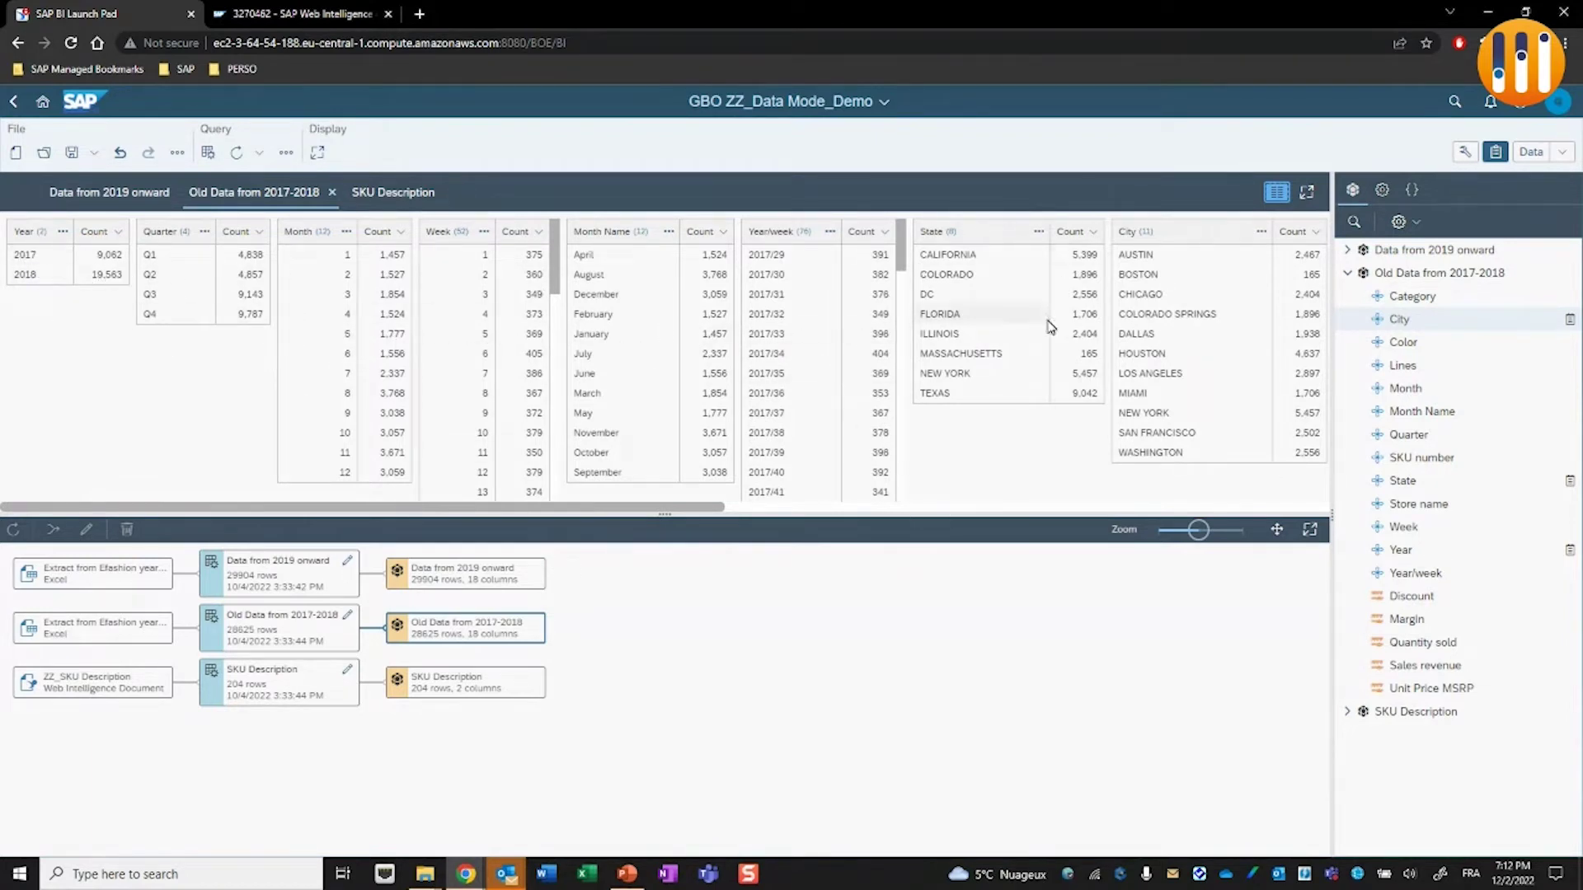
left_click(1276, 192)
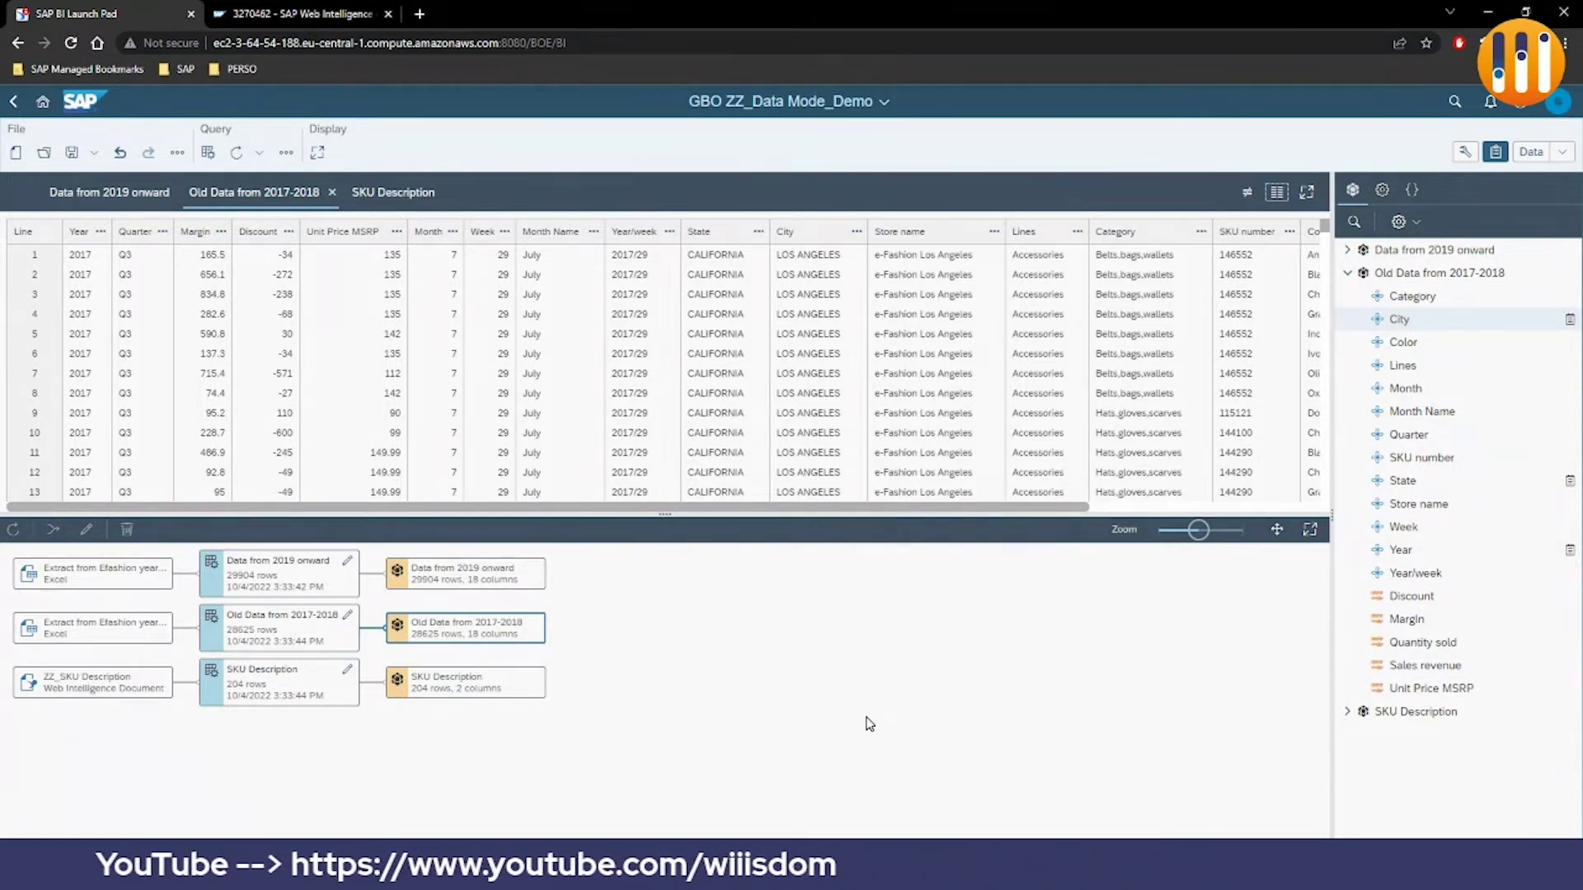
Combine Data from 2019 onward (primary) and Old Data from 2017-2018 (secondary) into a new cube with the Append cube operator.
left_click(466, 573)
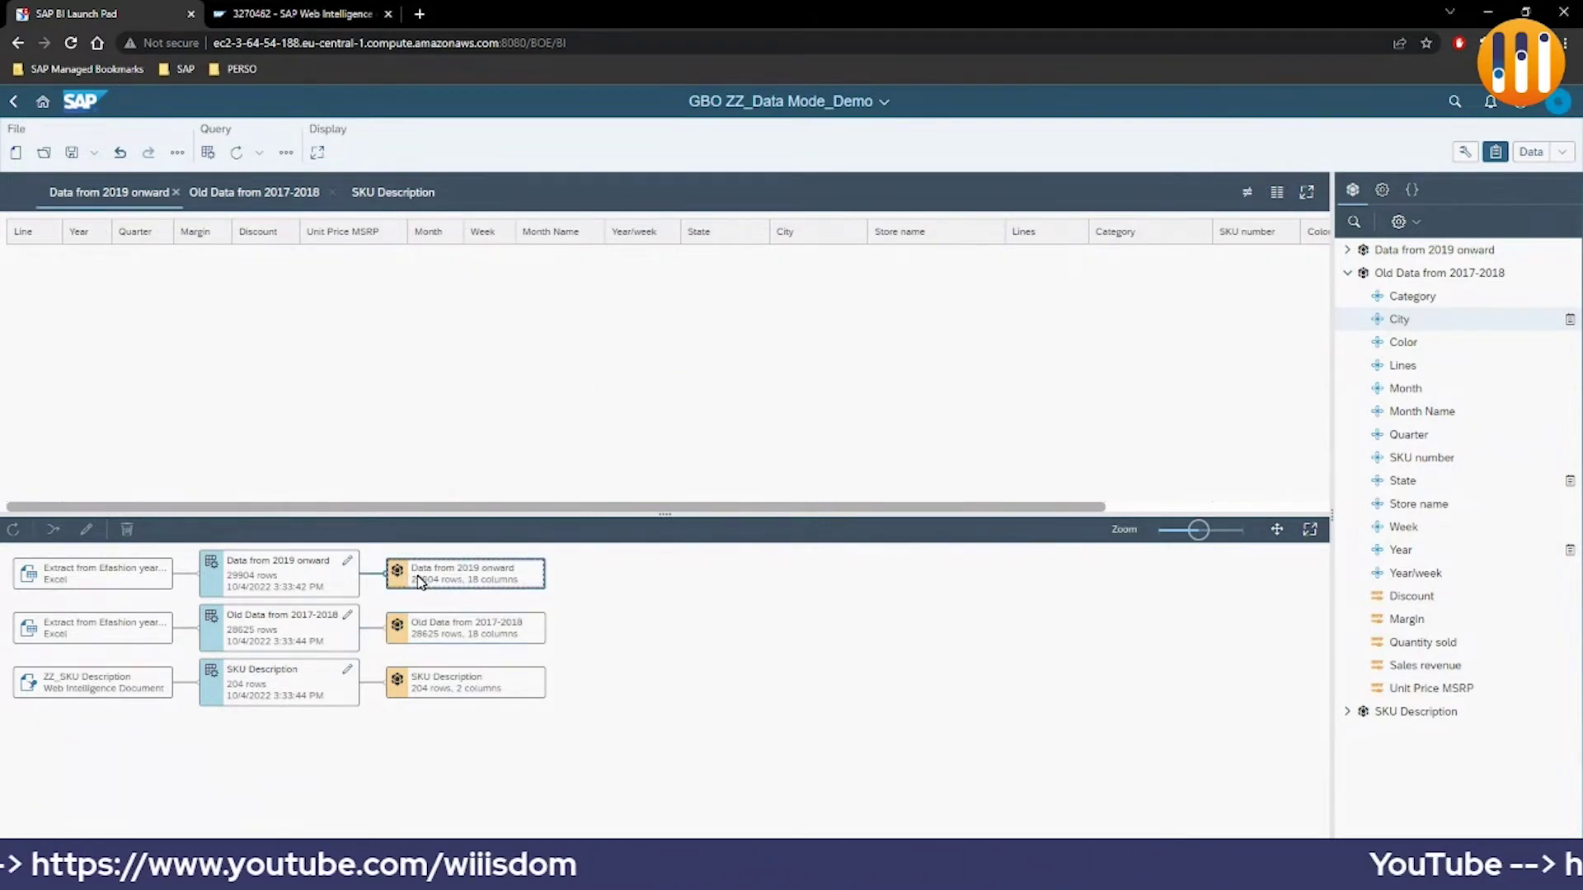
left_click(482, 628)
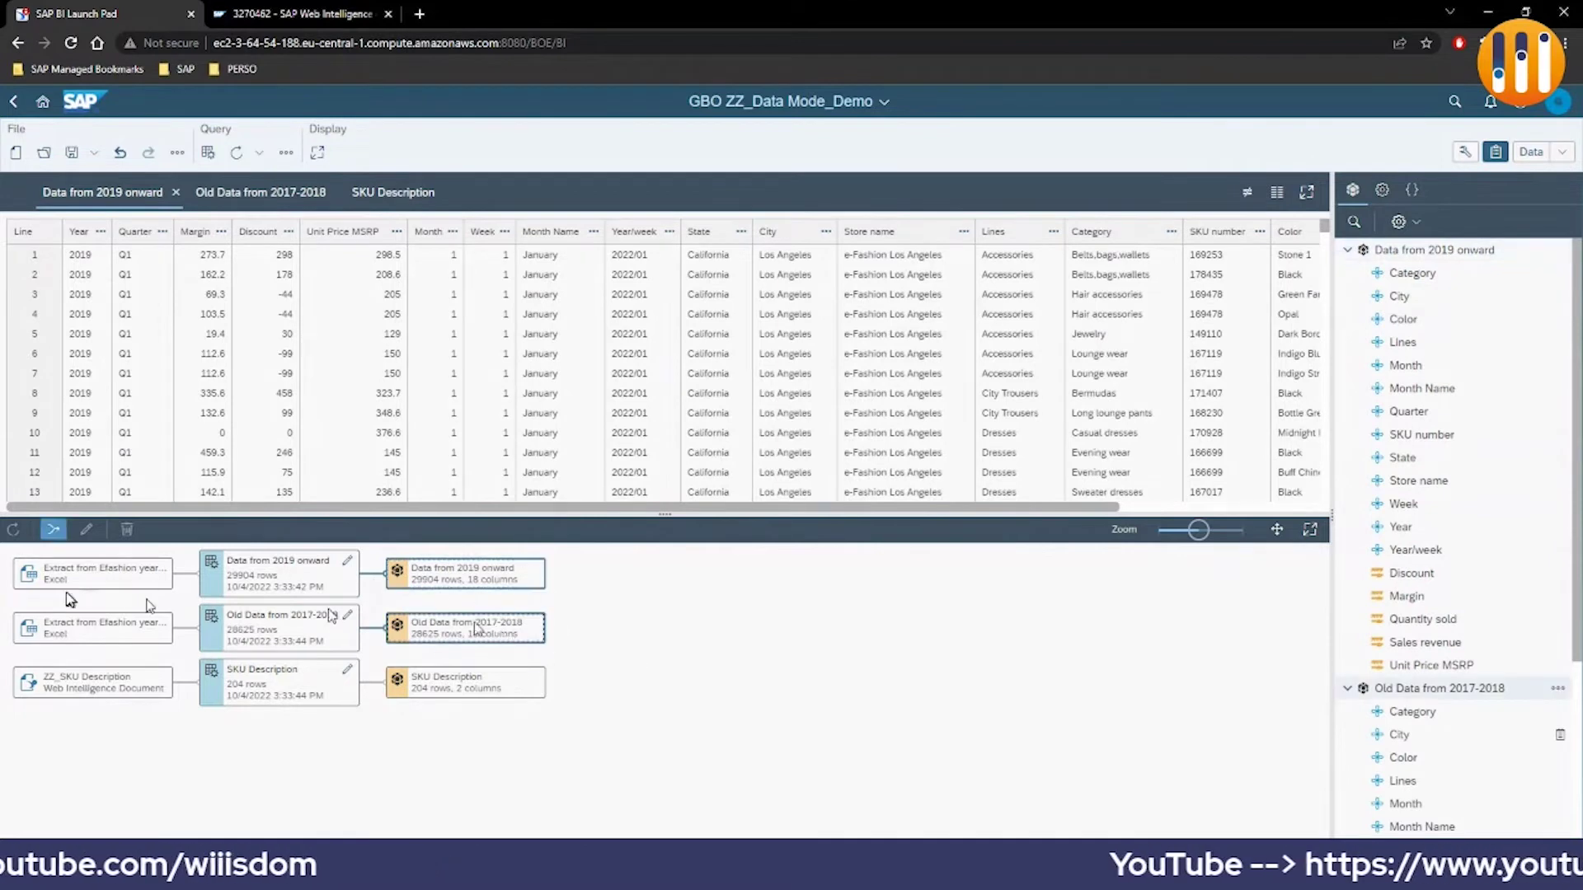
left_click(54, 531)
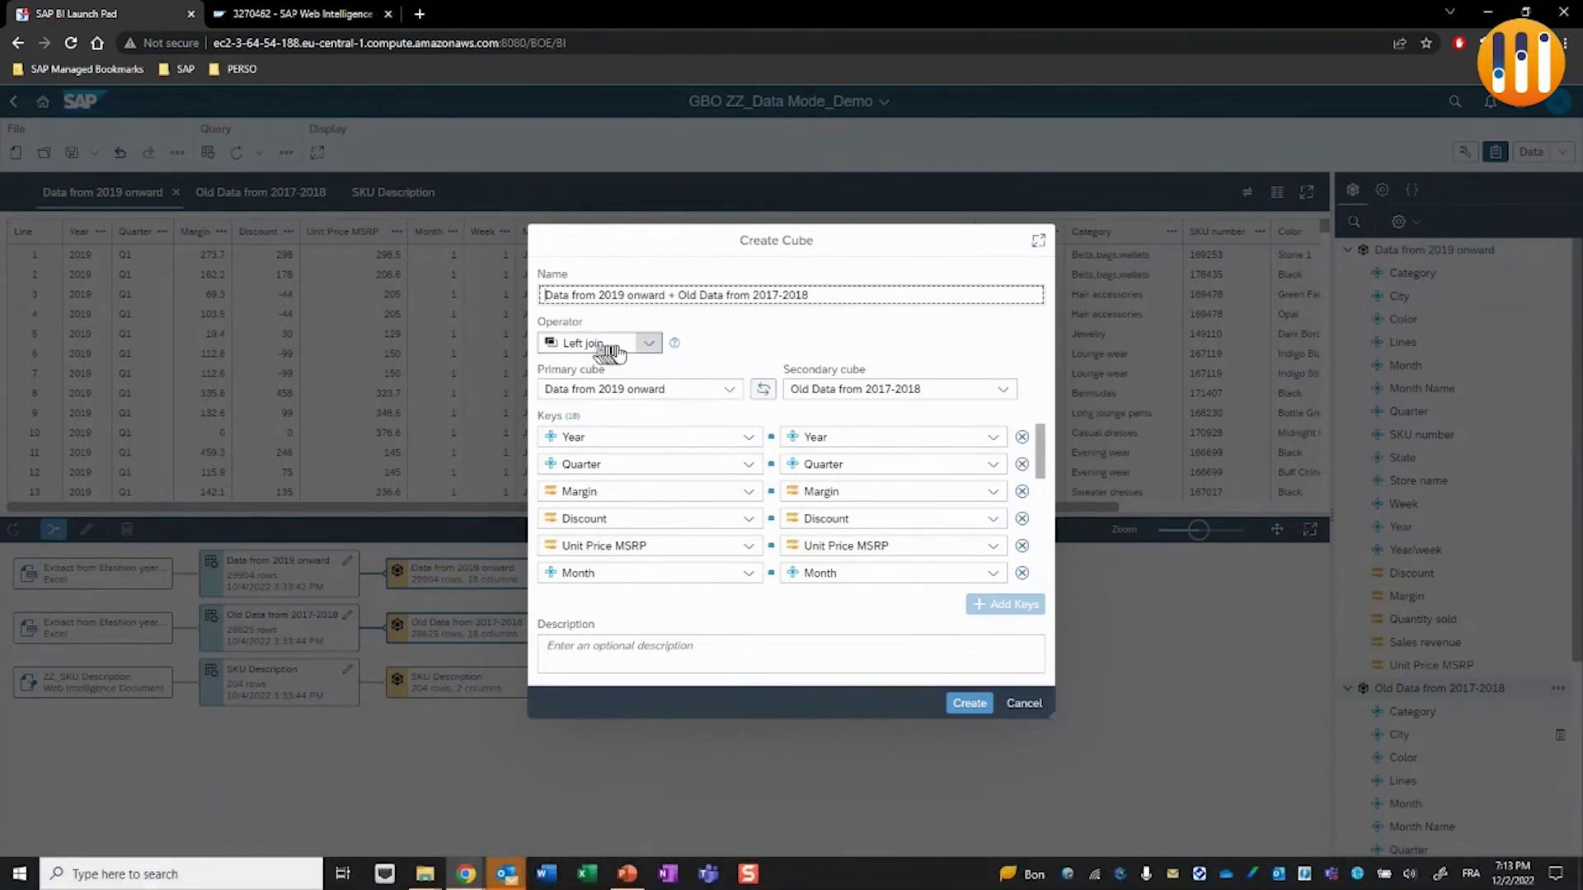
left_click(770, 392)
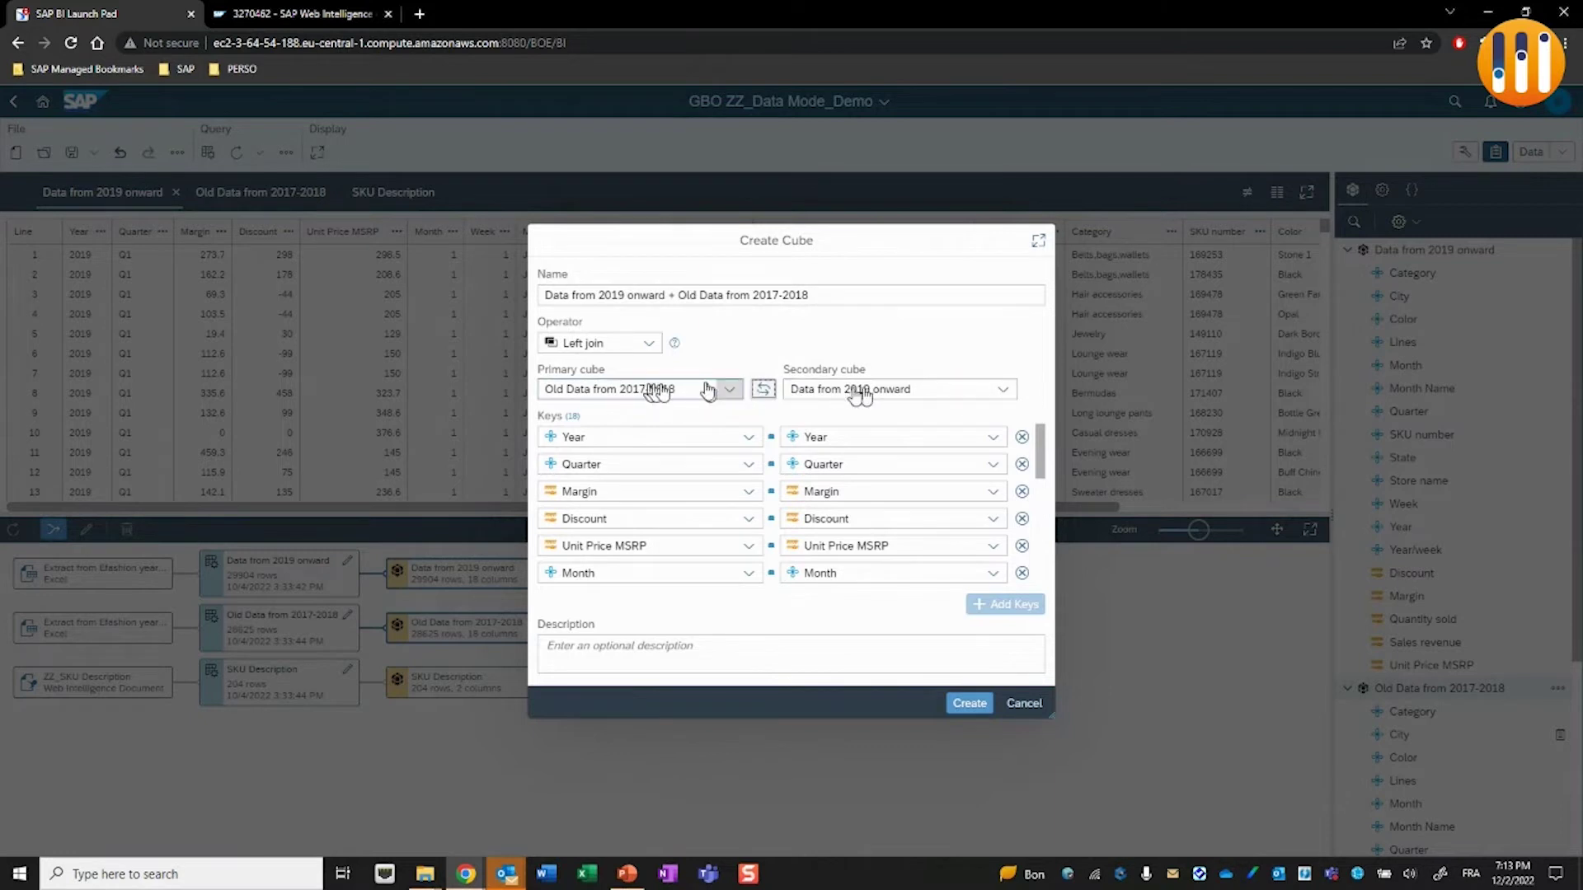
left_click(763, 392)
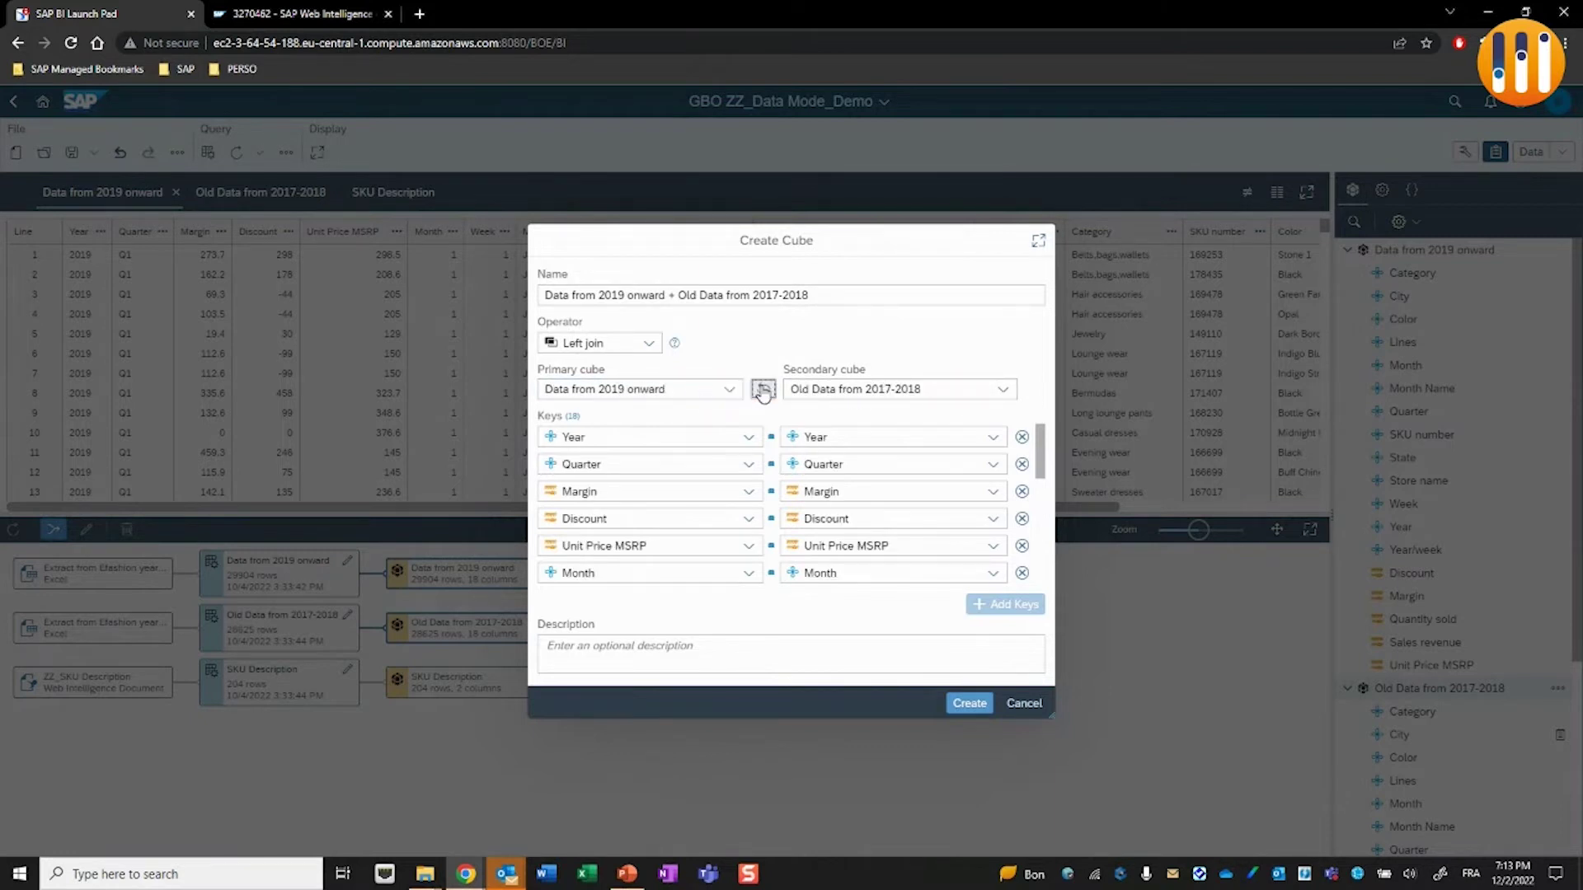
left_click(650, 346)
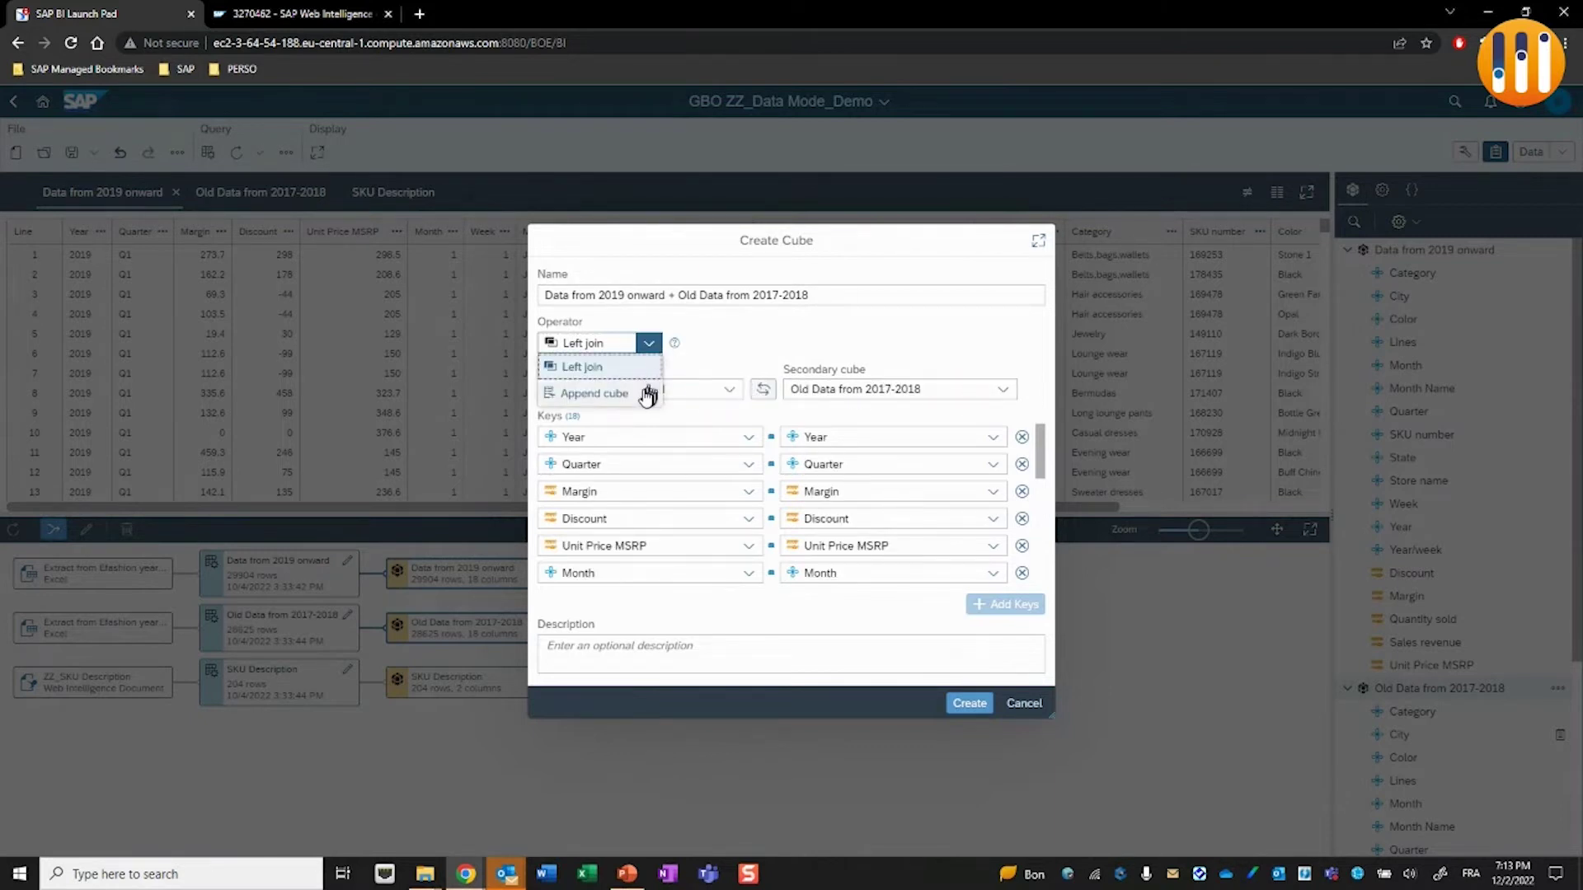
left_click(651, 394)
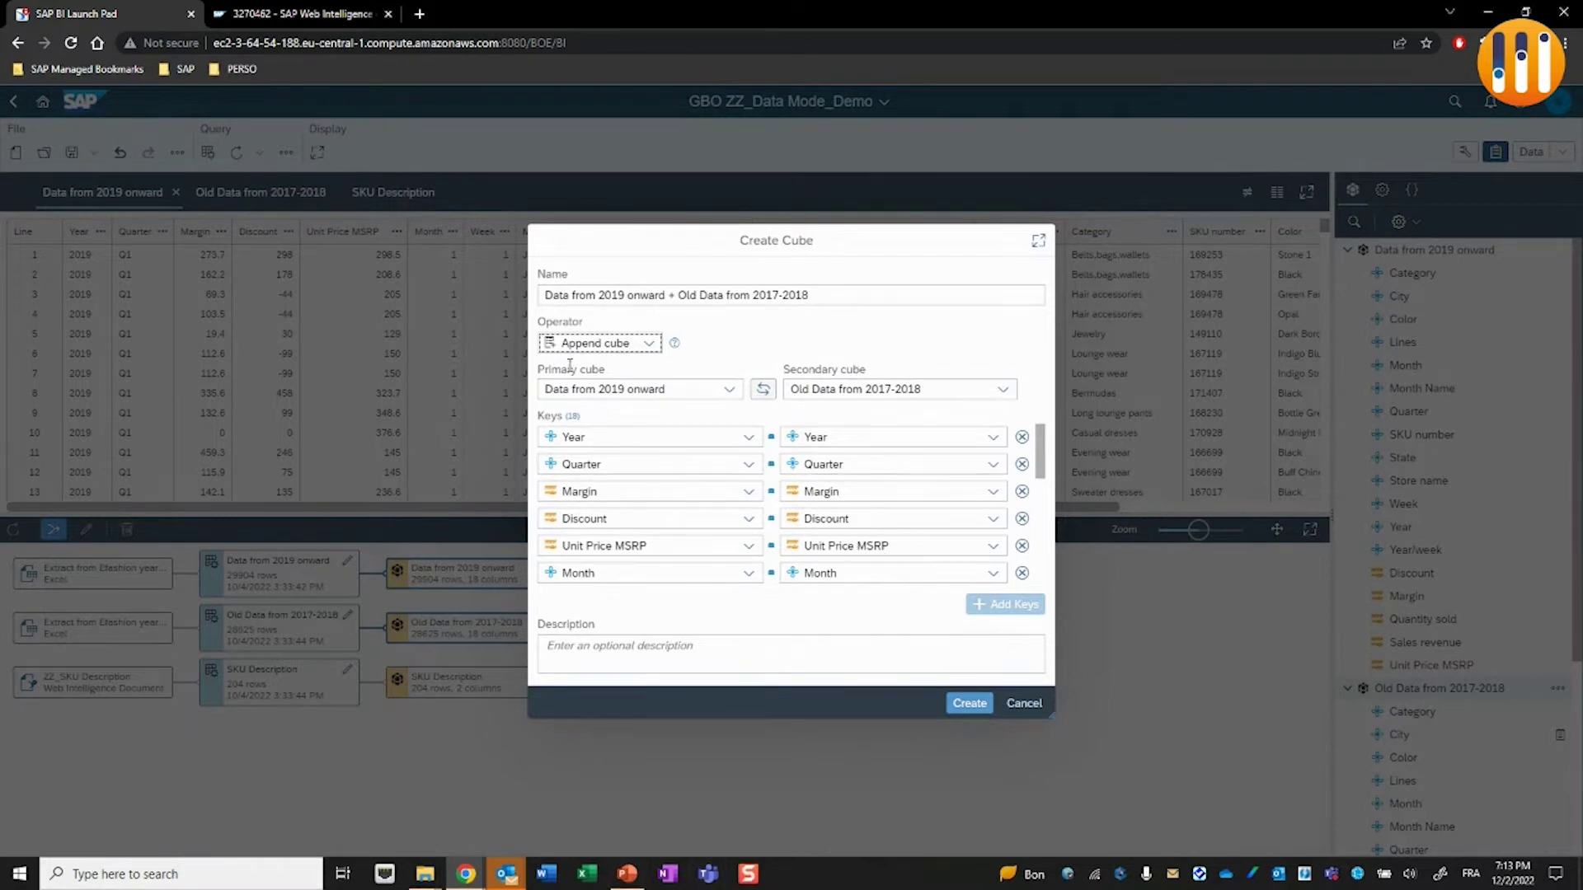
left_click(962, 705)
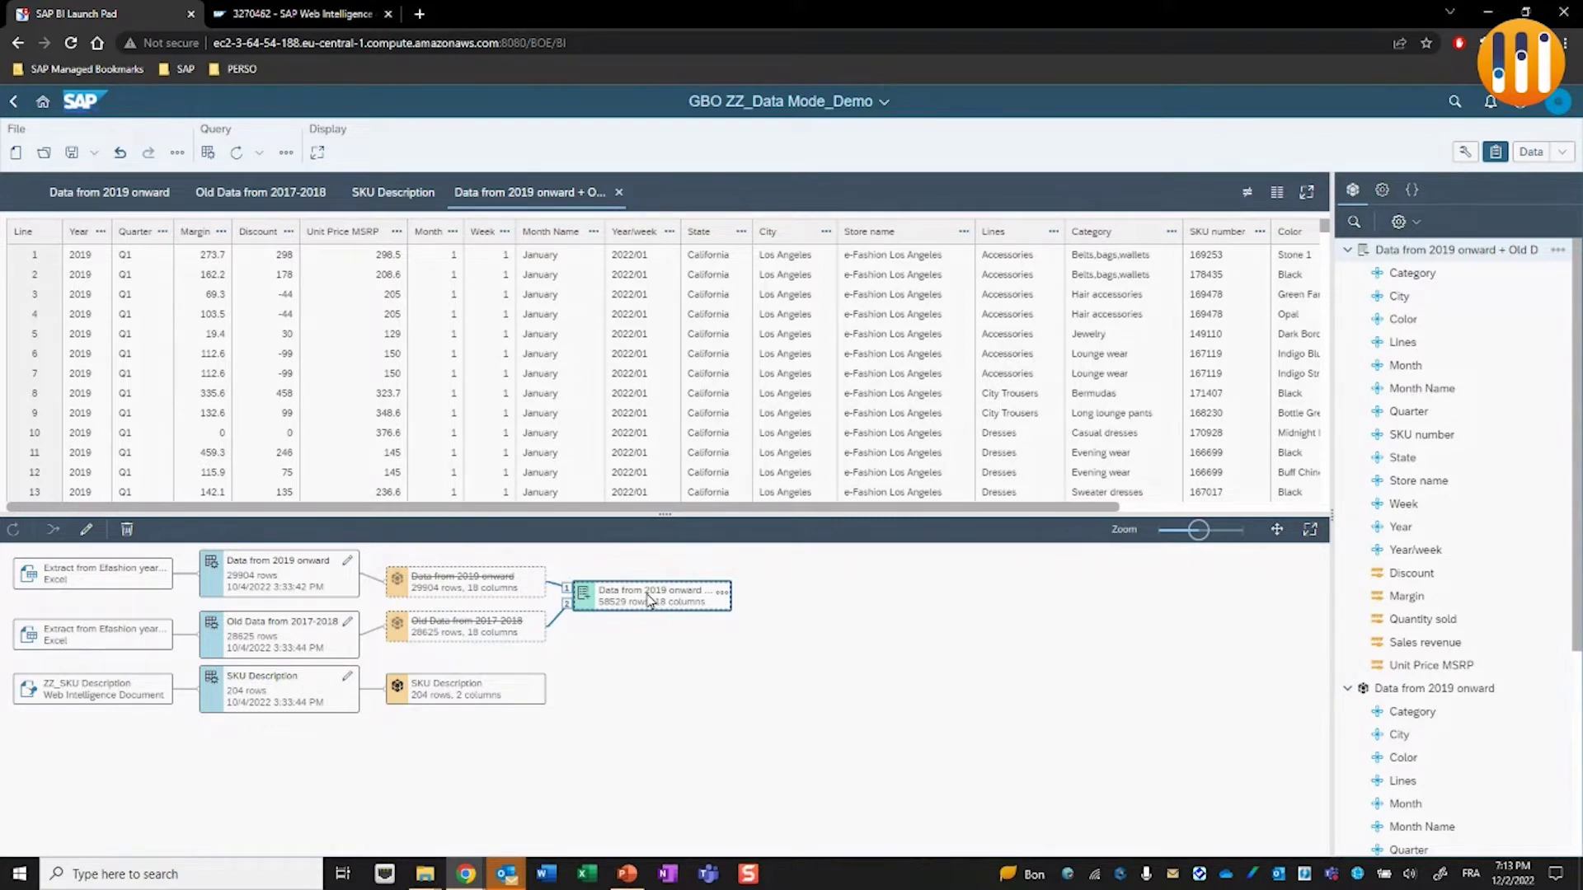
Browse the appended cube's columns, and inspect its two source cubes, viewing Data from 2019 onward as sample rows and distinct values.
left_click_drag(975, 509, 916, 515)
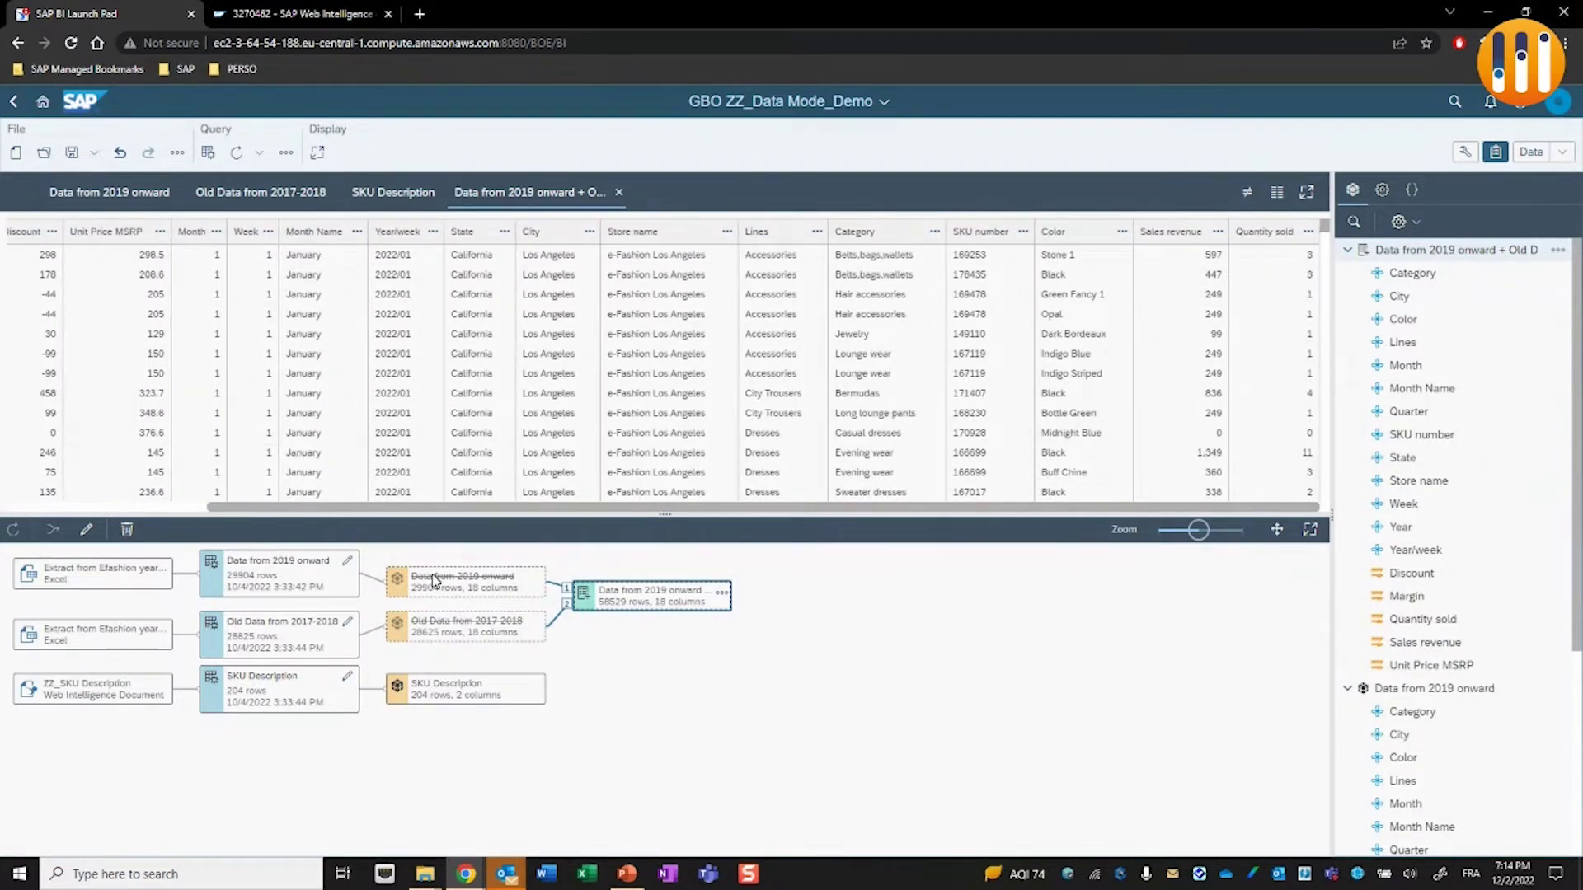
left_click(435, 580)
left_click(1246, 192)
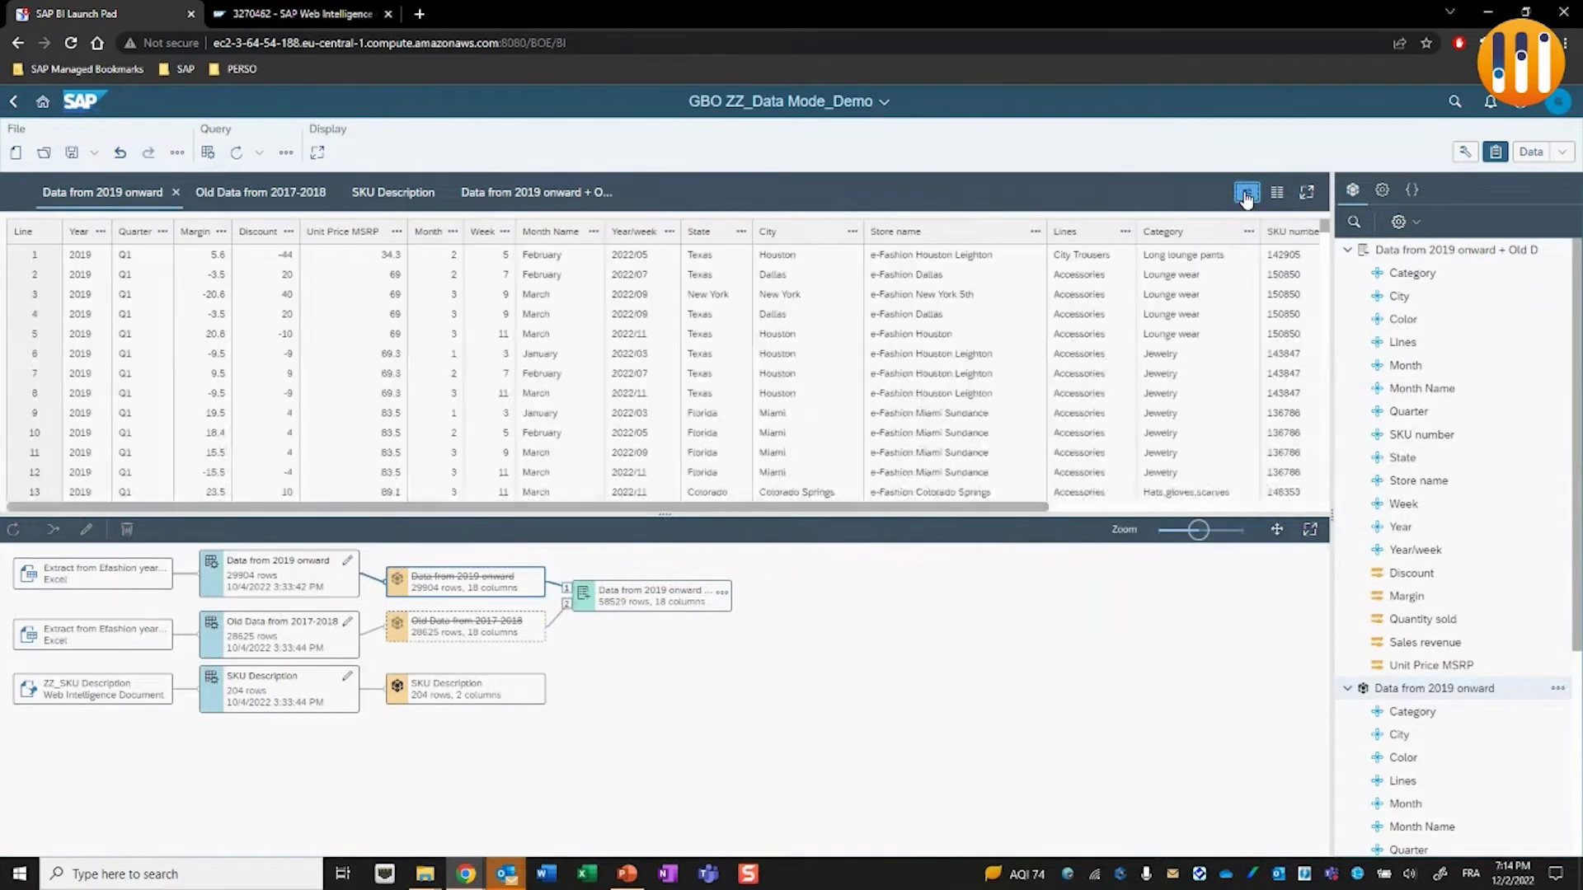
left_click(1276, 192)
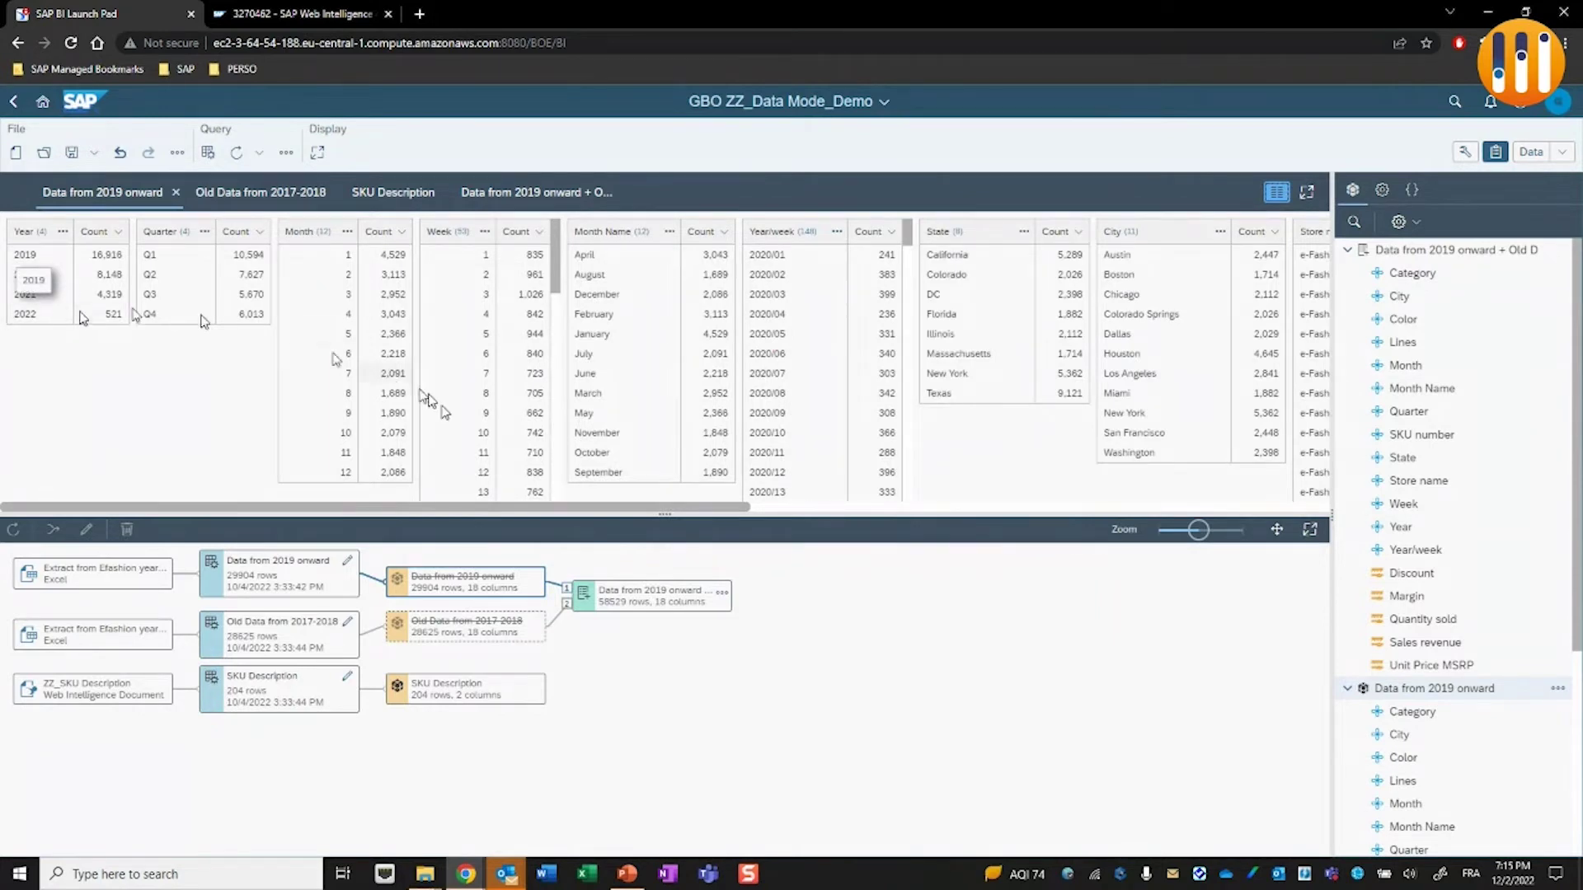
left_click(459, 624)
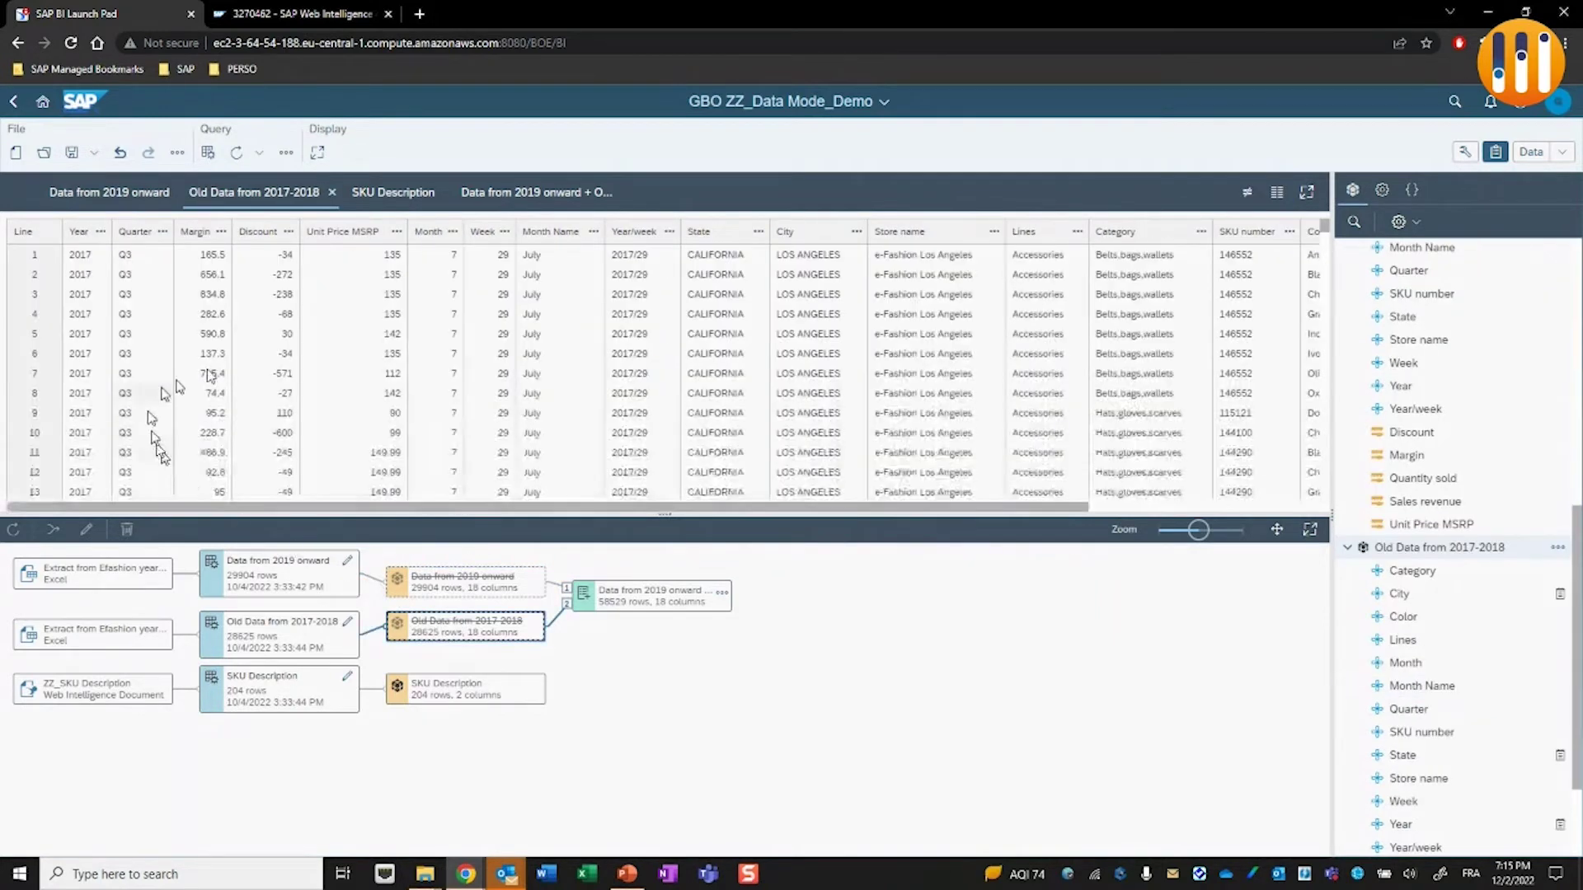
Inspect the distinct values of Old Data from 2017-2018 and of the appended cube, checking the years in the combined data.
left_click(1280, 196)
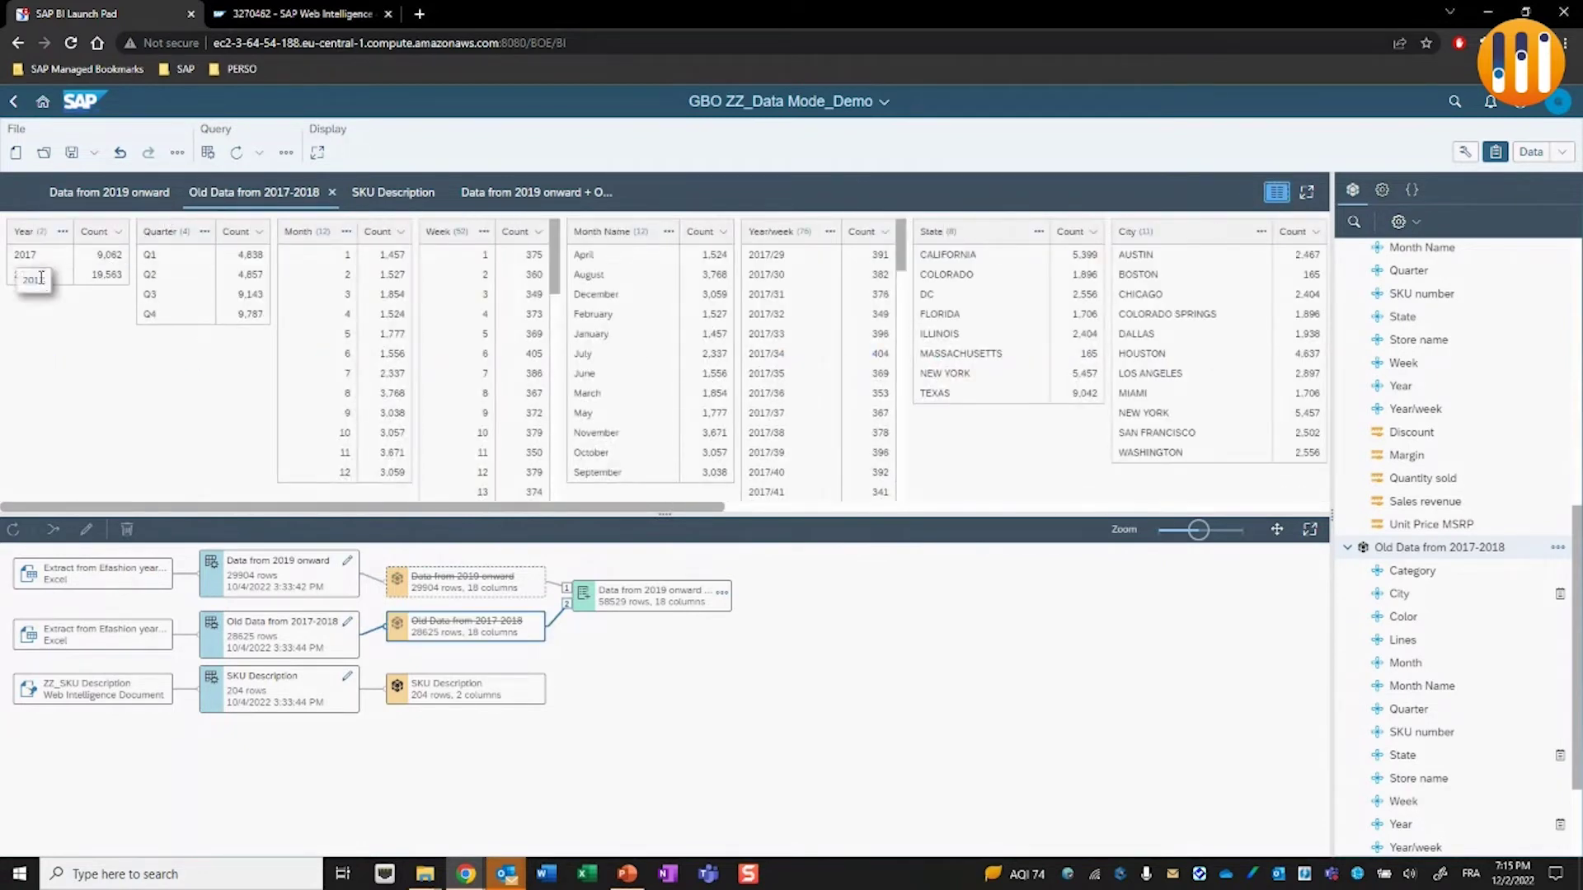
left_click(666, 602)
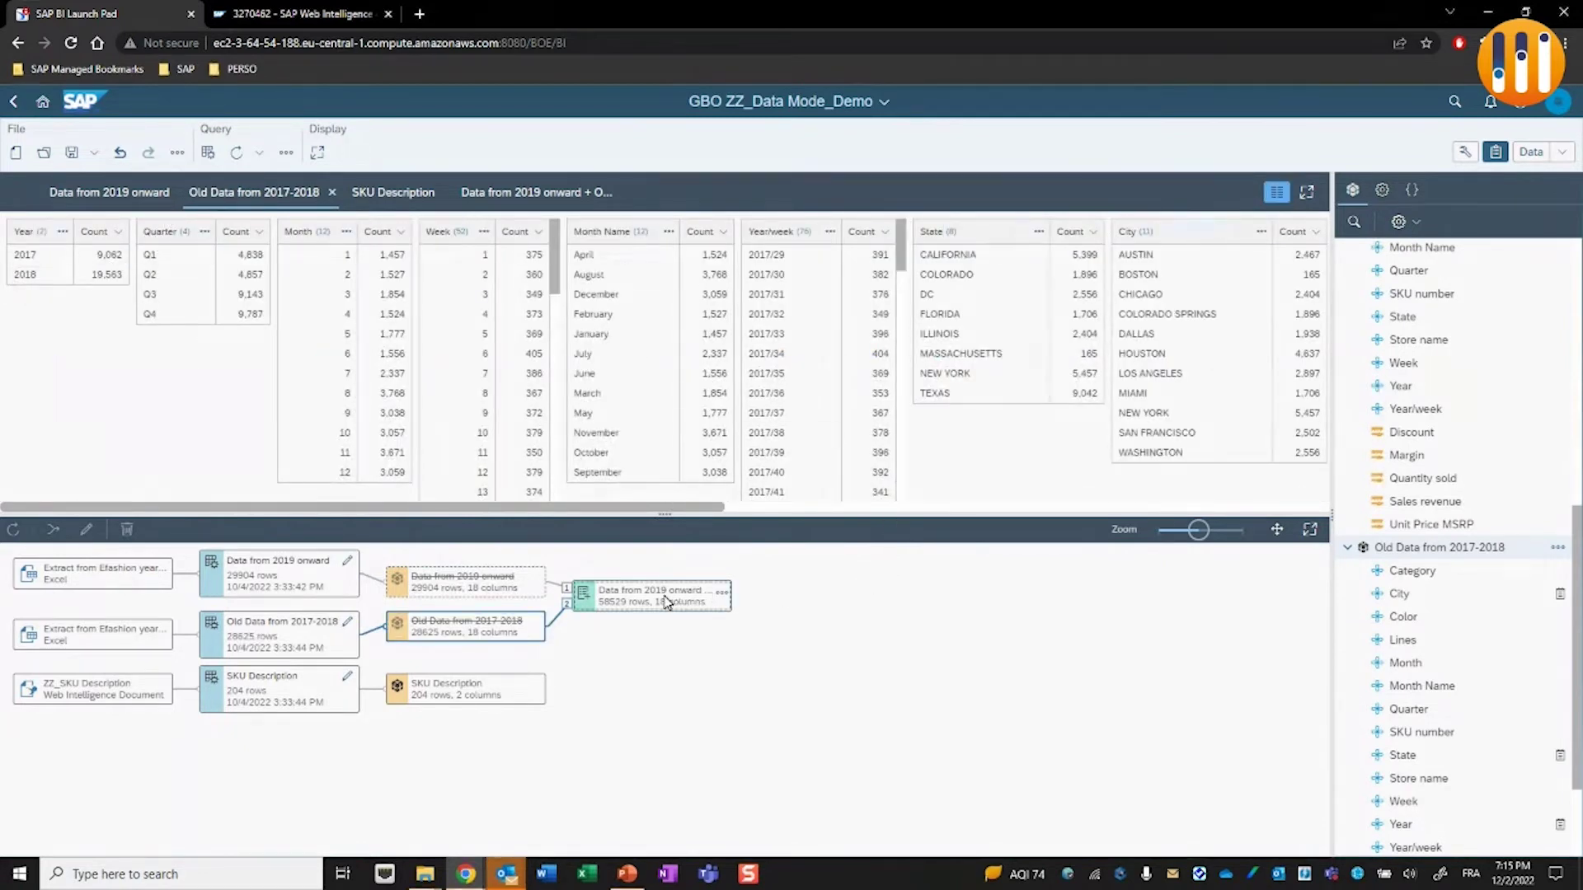
left_click(1277, 193)
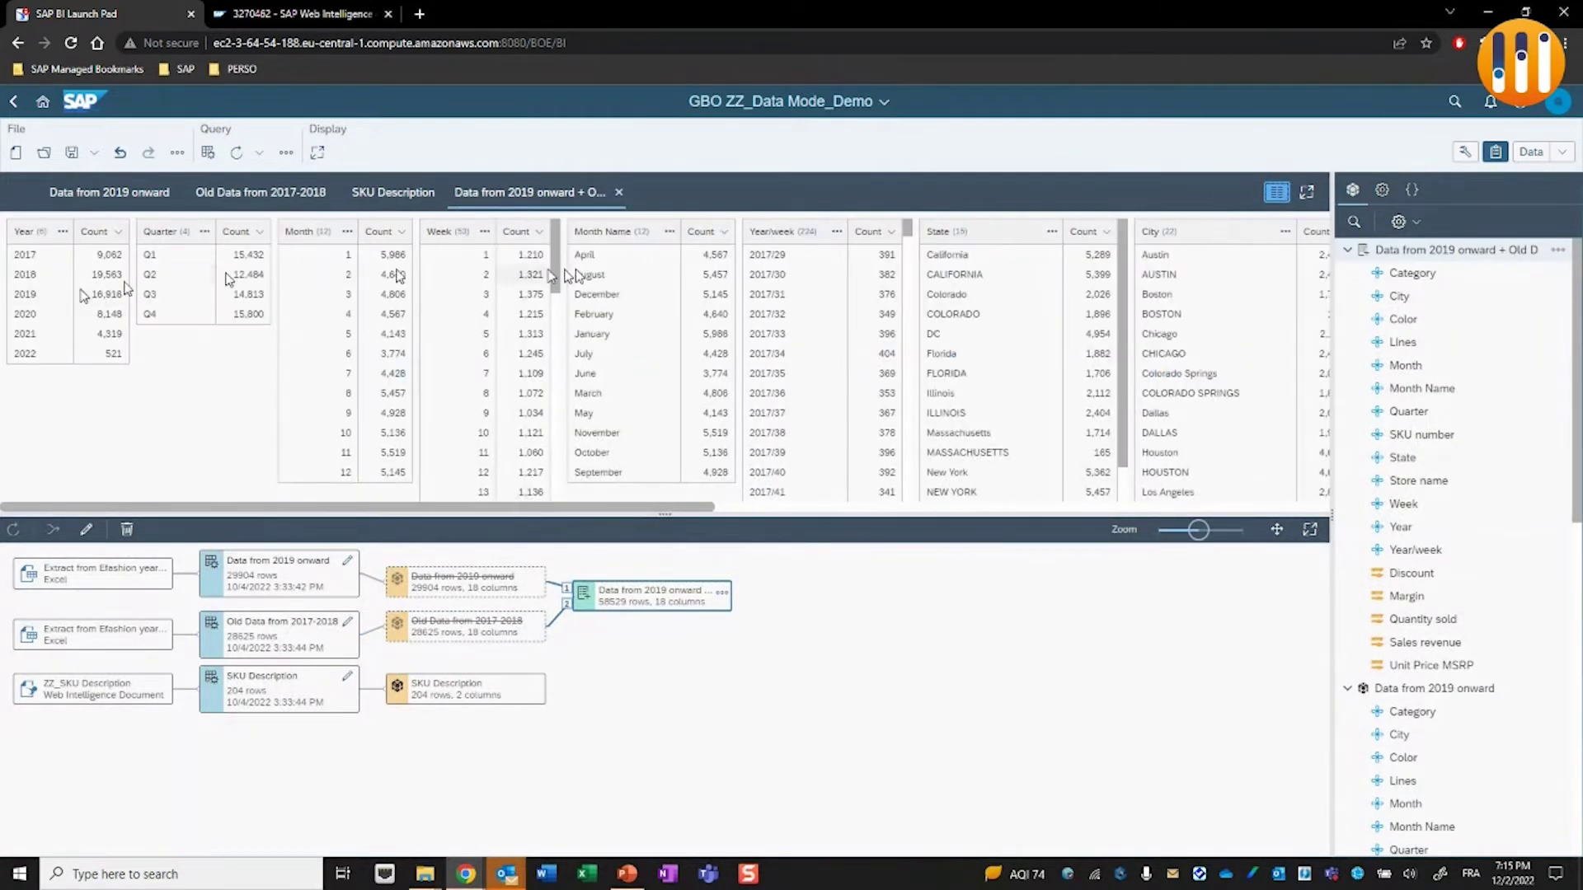
left_click_drag(33, 261, 37, 363)
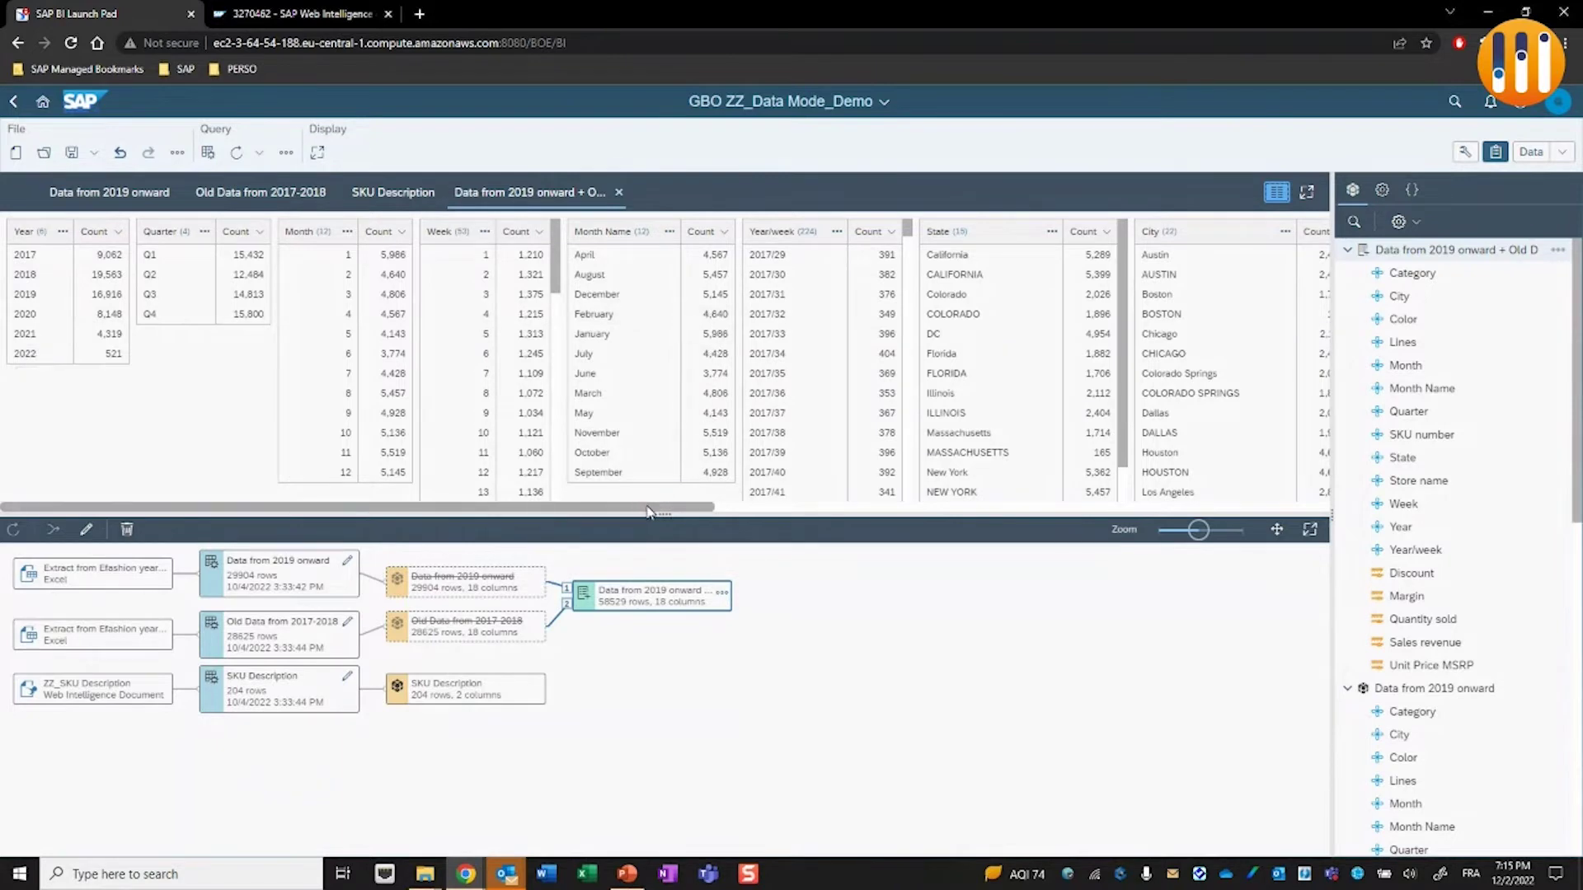
left_click_drag(648, 511, 611, 513)
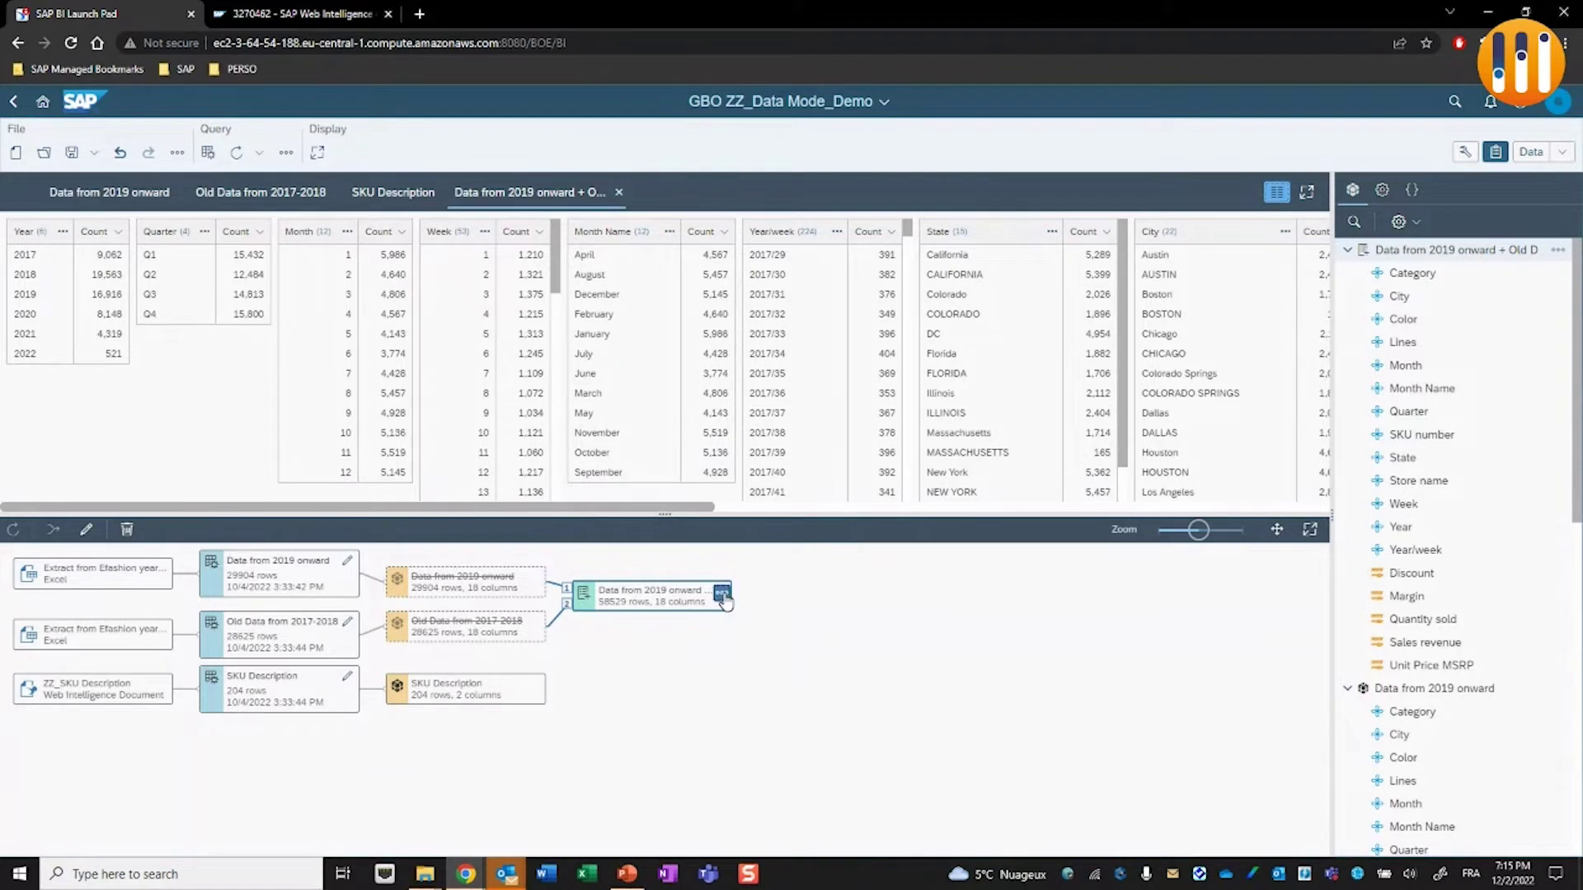
Delete the appended cube and recreate it with the Append cube operator from Data from 2019 onward (primary) and Old Data from 2017-2018 (secondary).
left_click(723, 600)
left_click(778, 648)
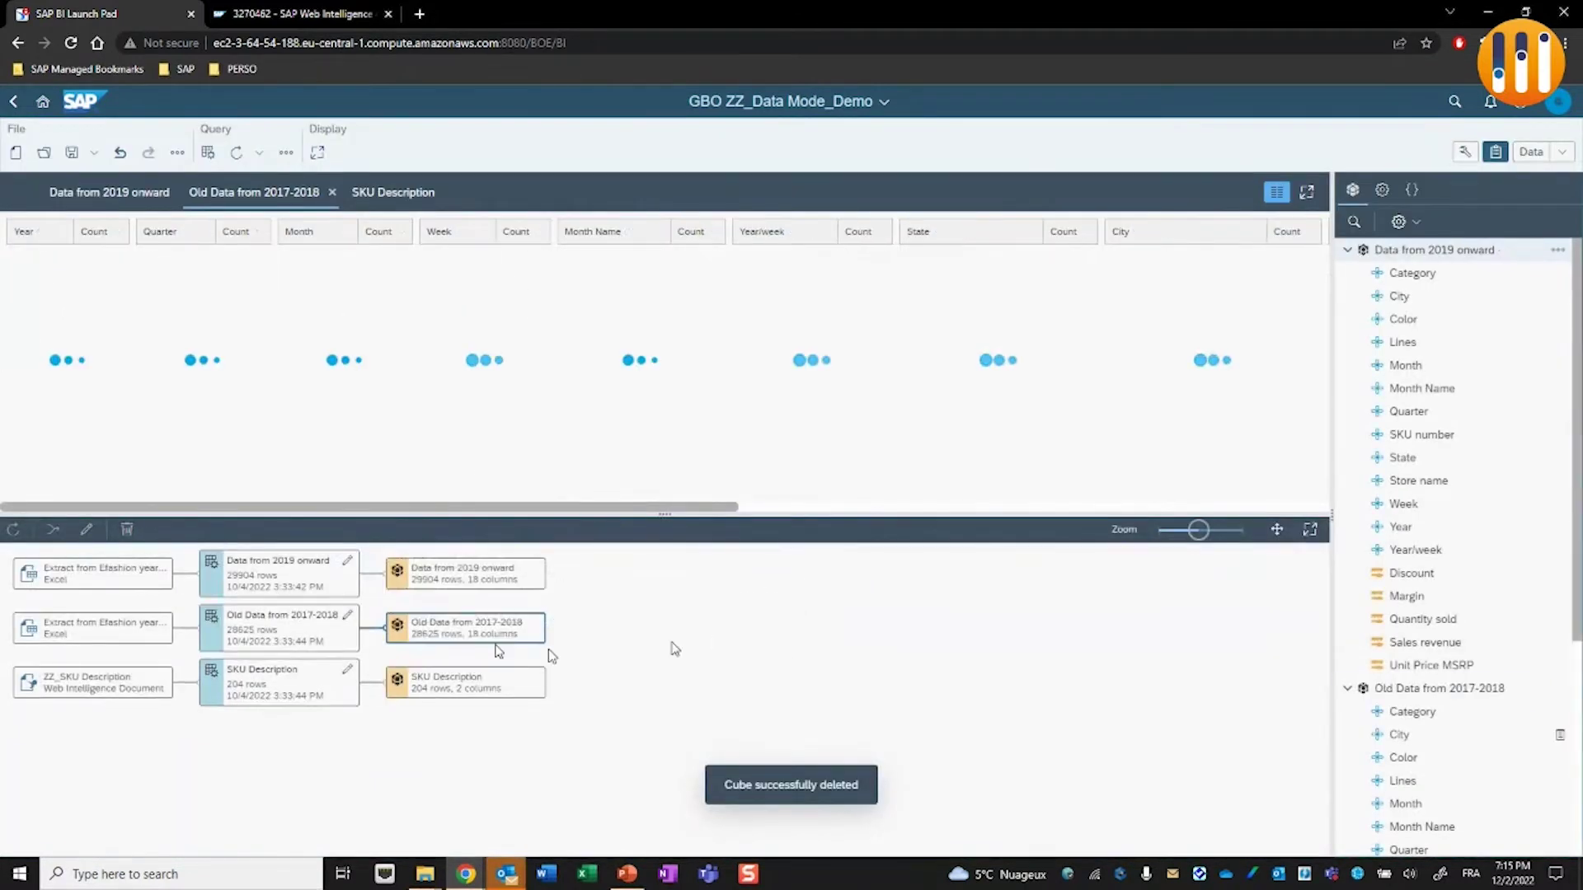
left_click(471, 579)
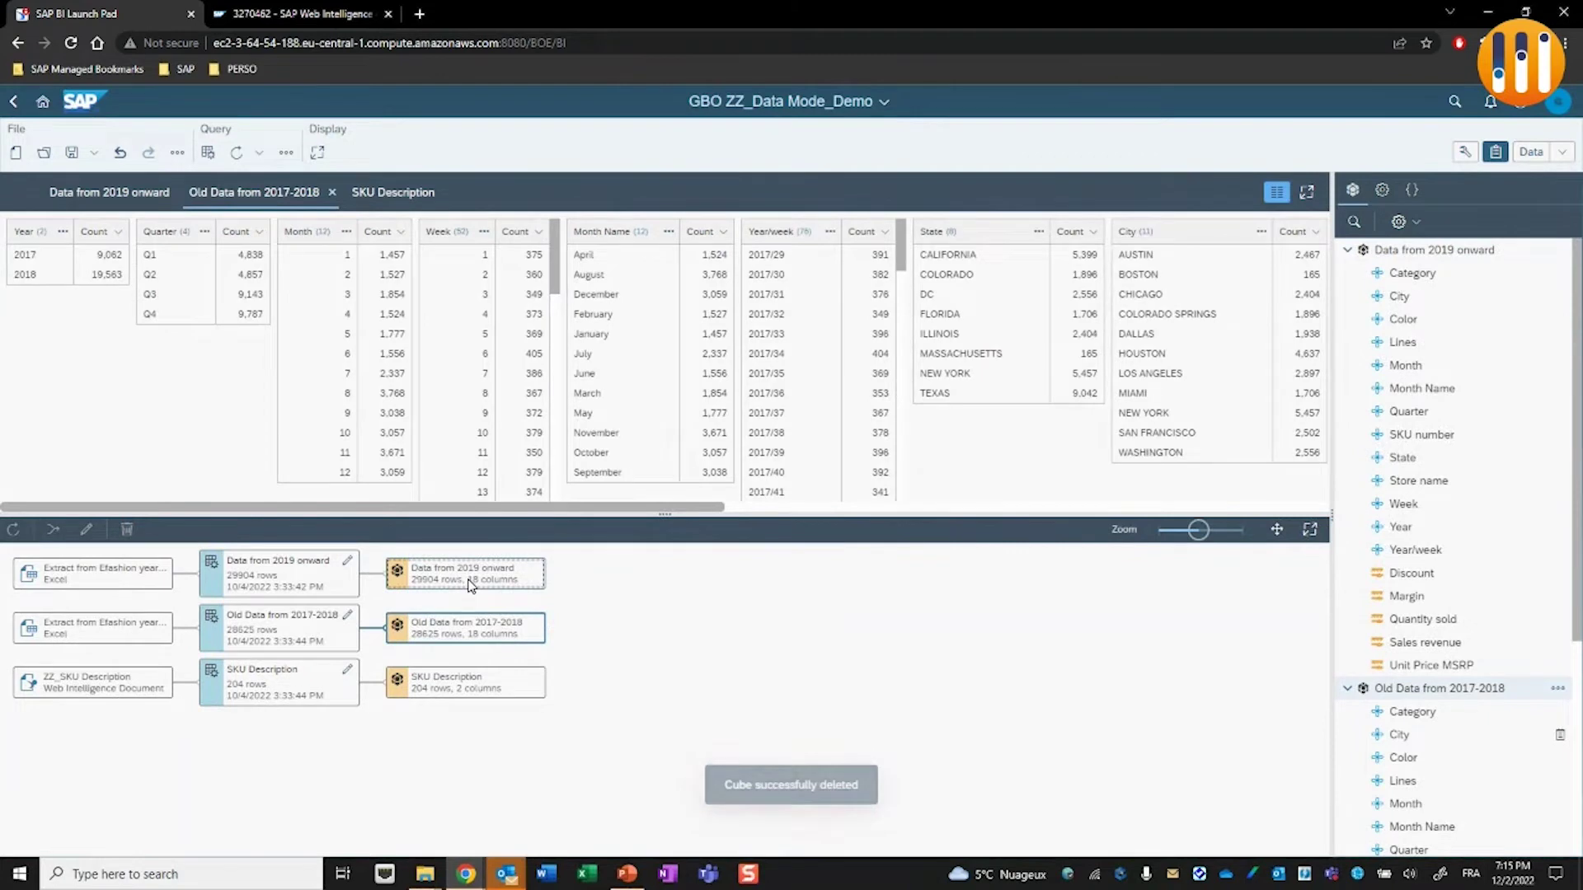
left_click(459, 630)
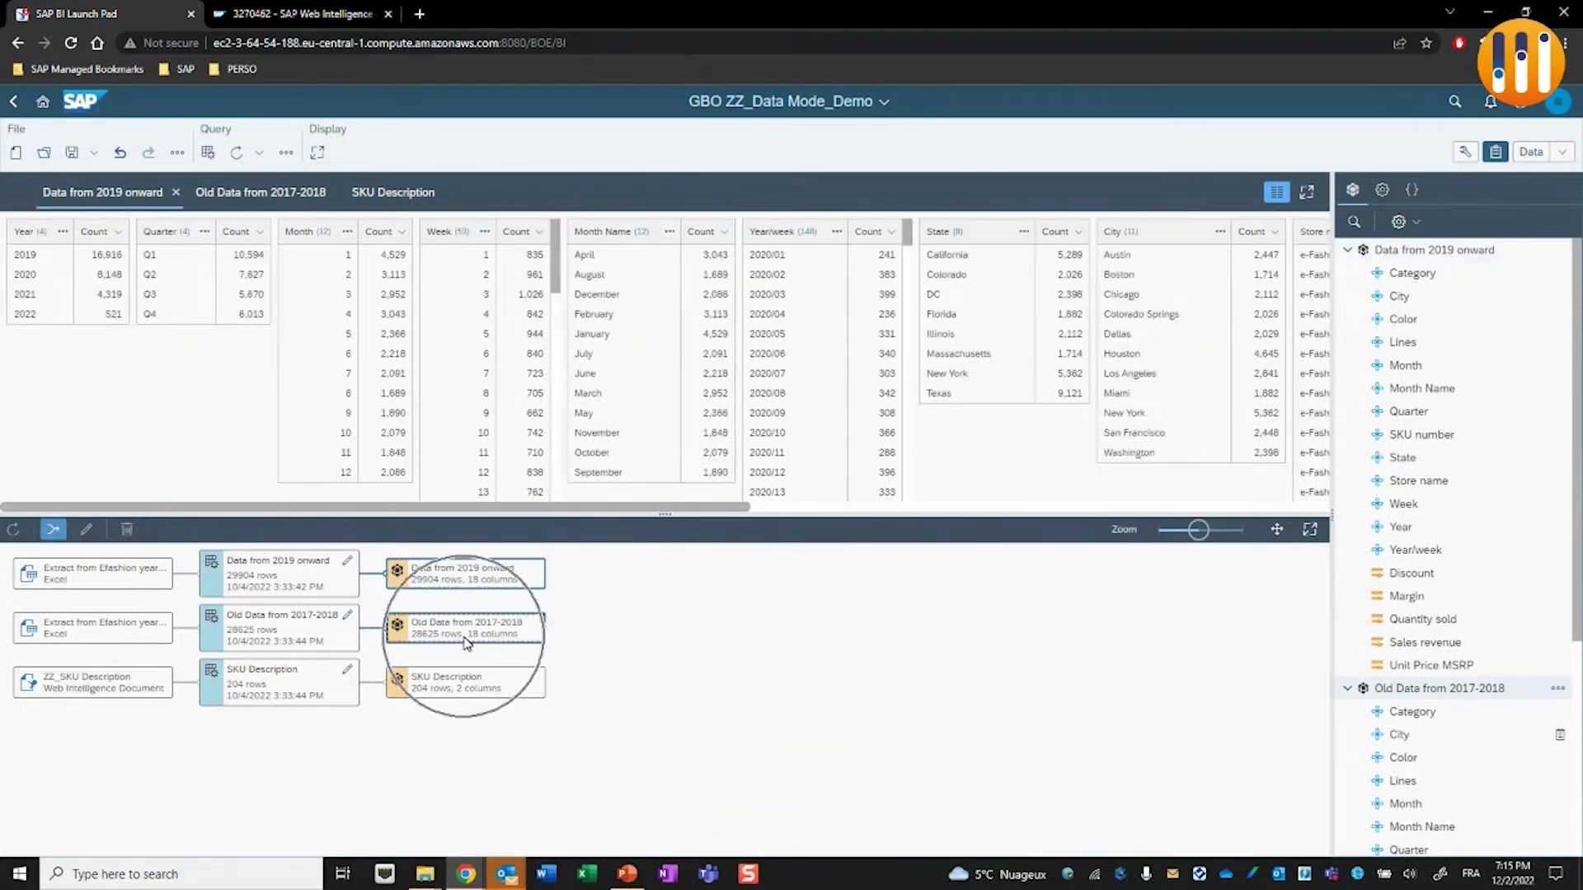
left_click(53, 530)
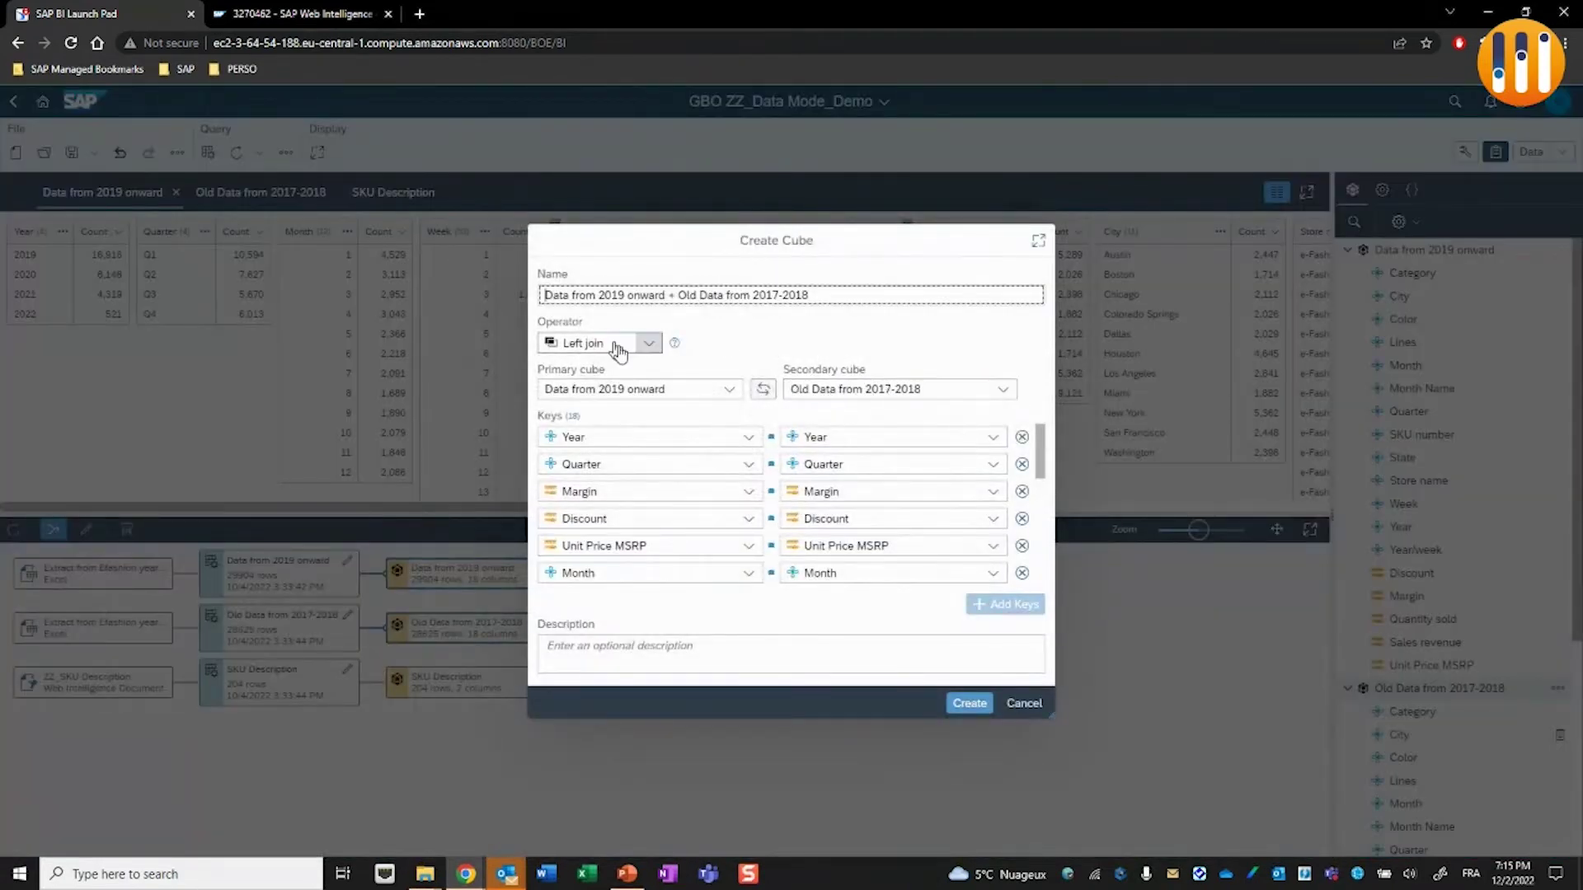
left_click(649, 343)
left_click(626, 393)
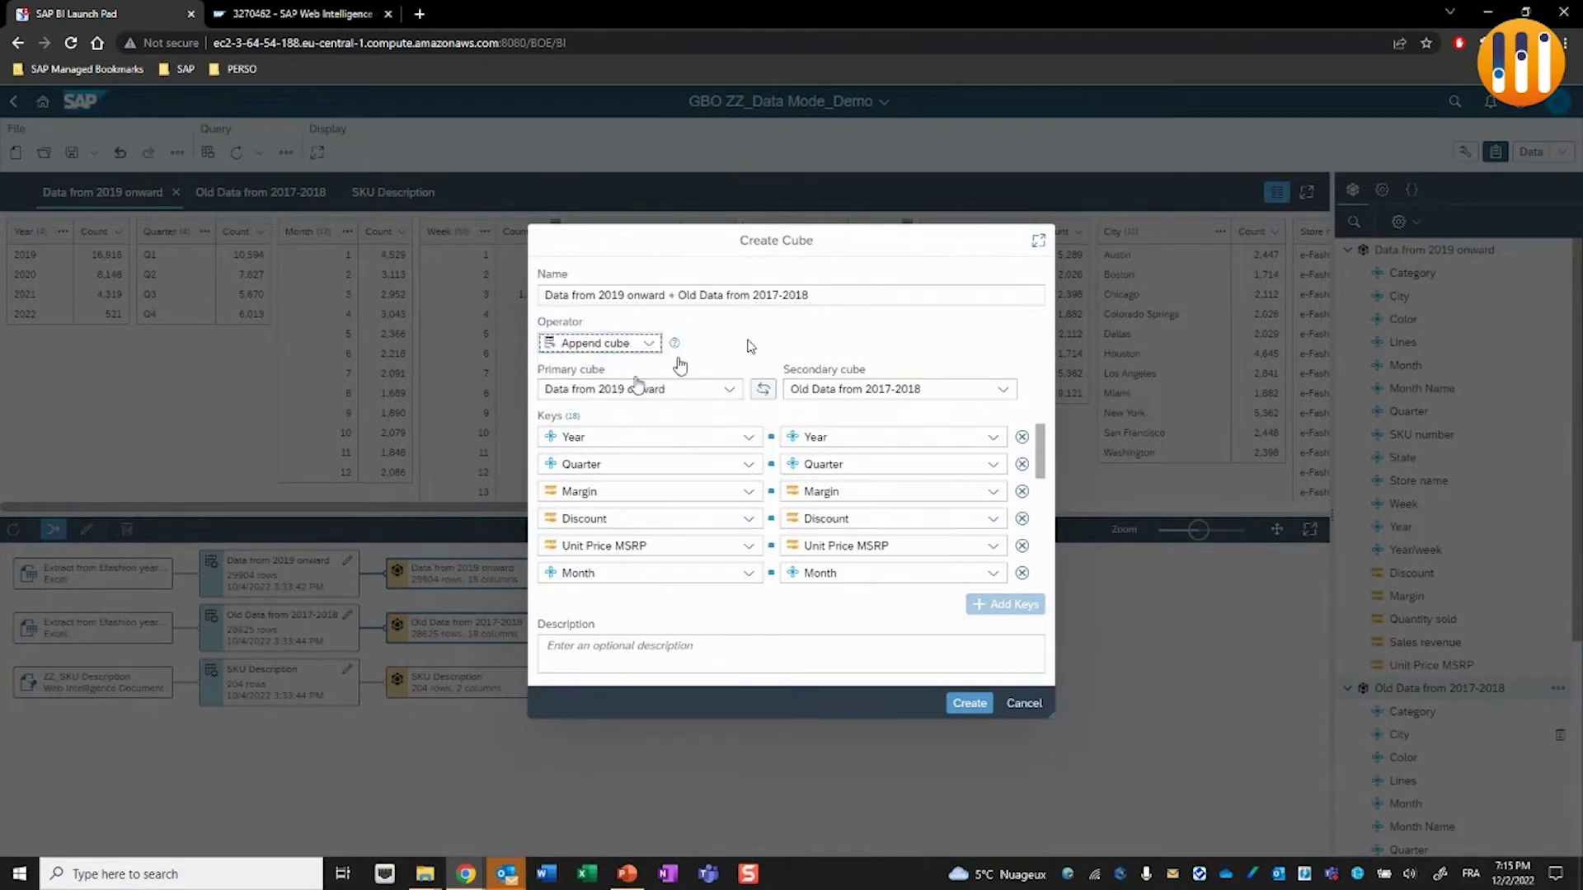
left_click(970, 703)
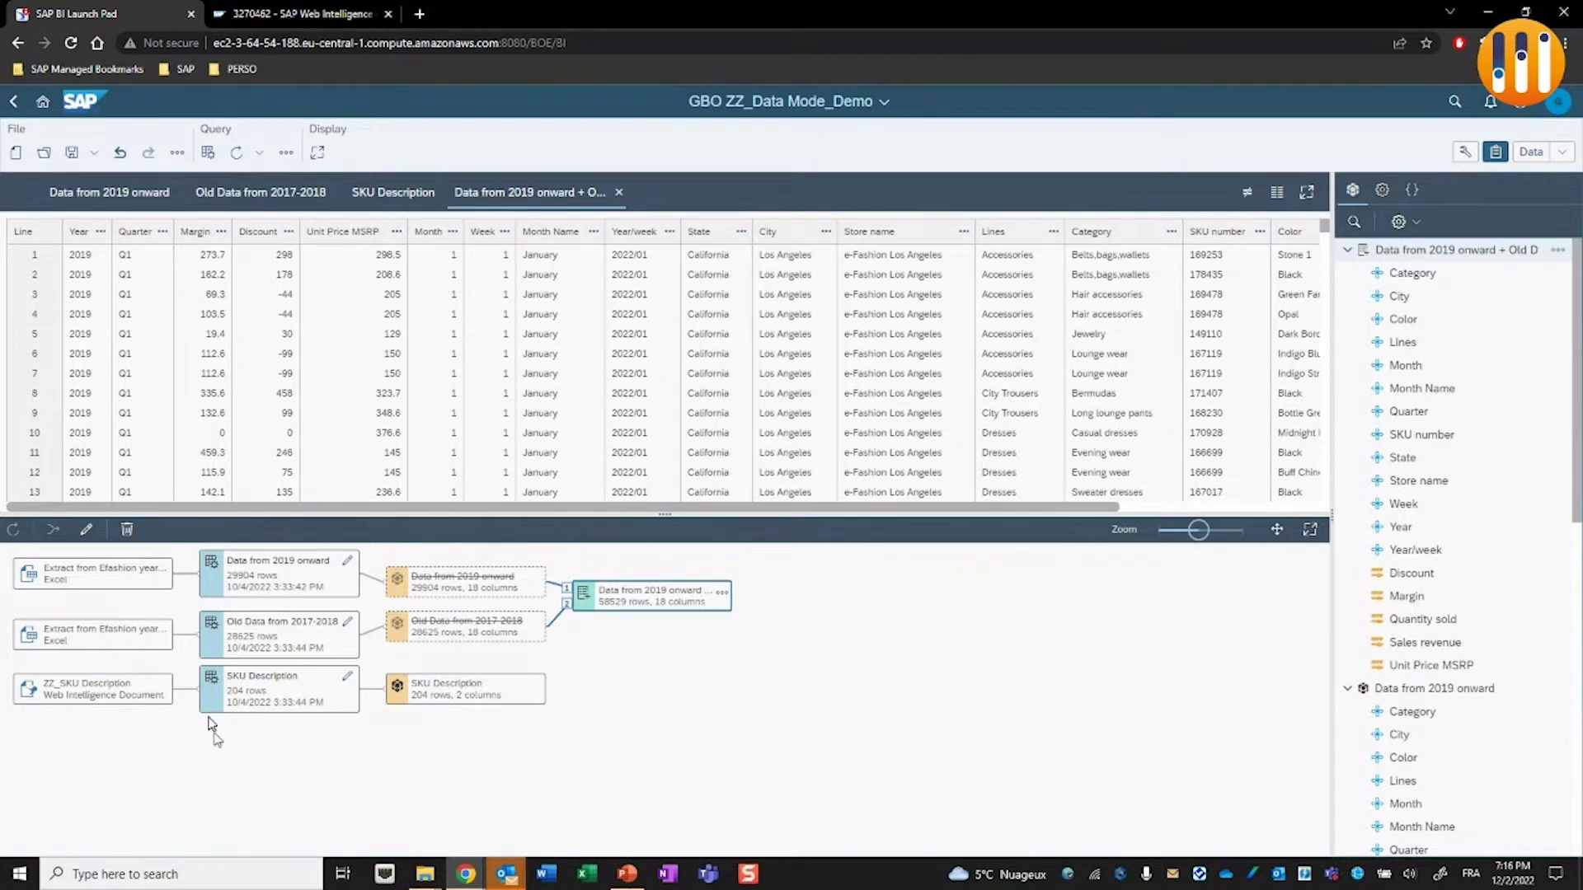
Collapse Data from 2019 onward and Old Data from 2017-2018 in the object list, keeping the appended cube's columns expanded.
left_click(1354, 691)
scroll(1360, 577, "down", 3)
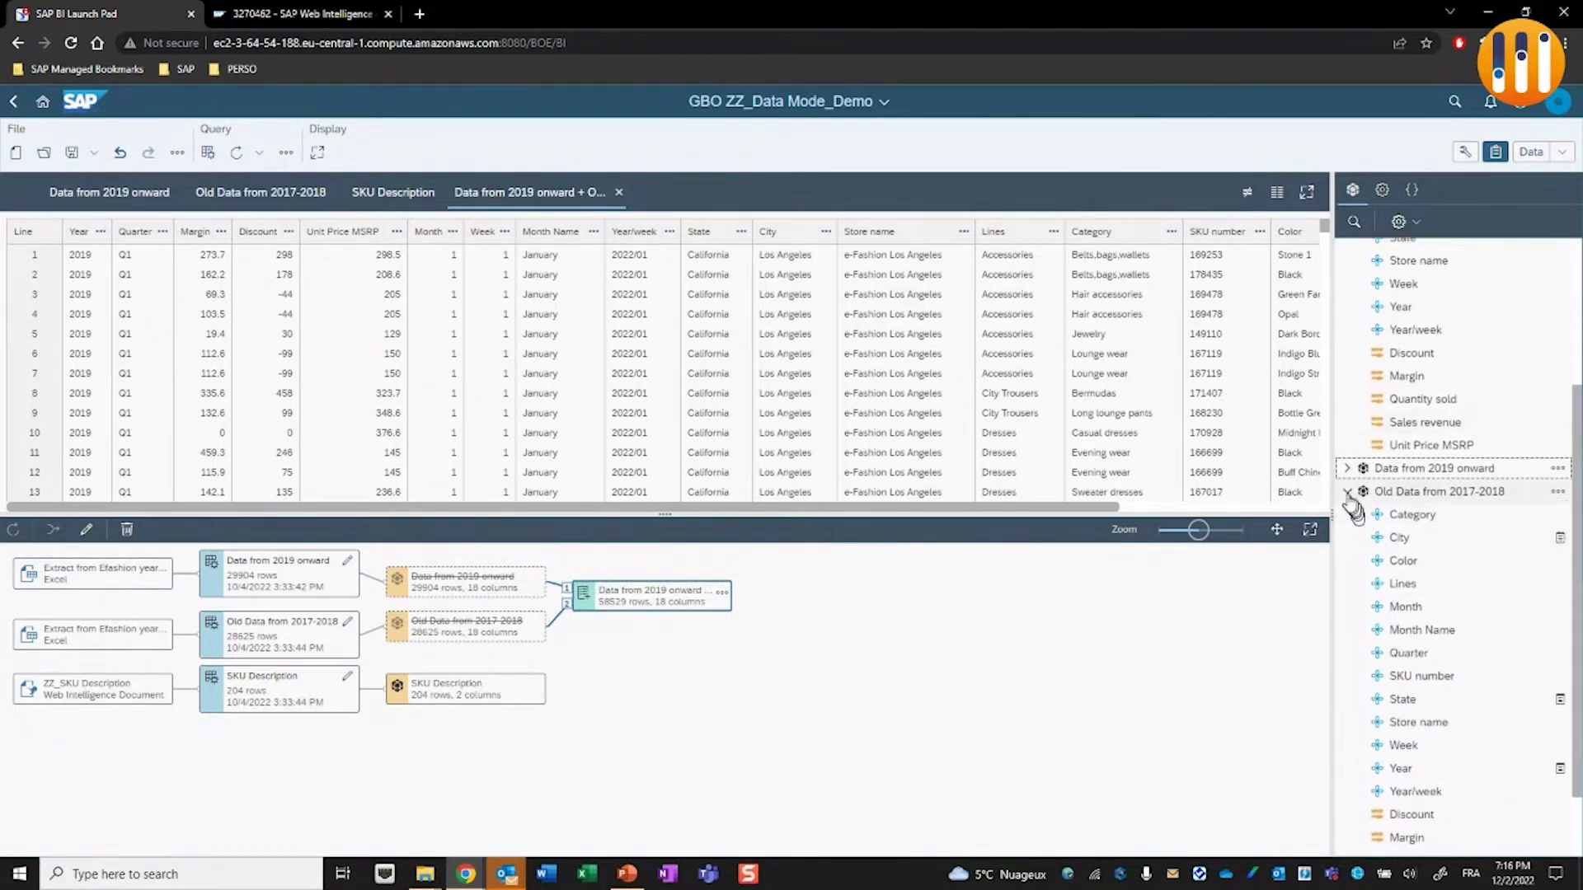
left_click(1349, 493)
left_click(1345, 250)
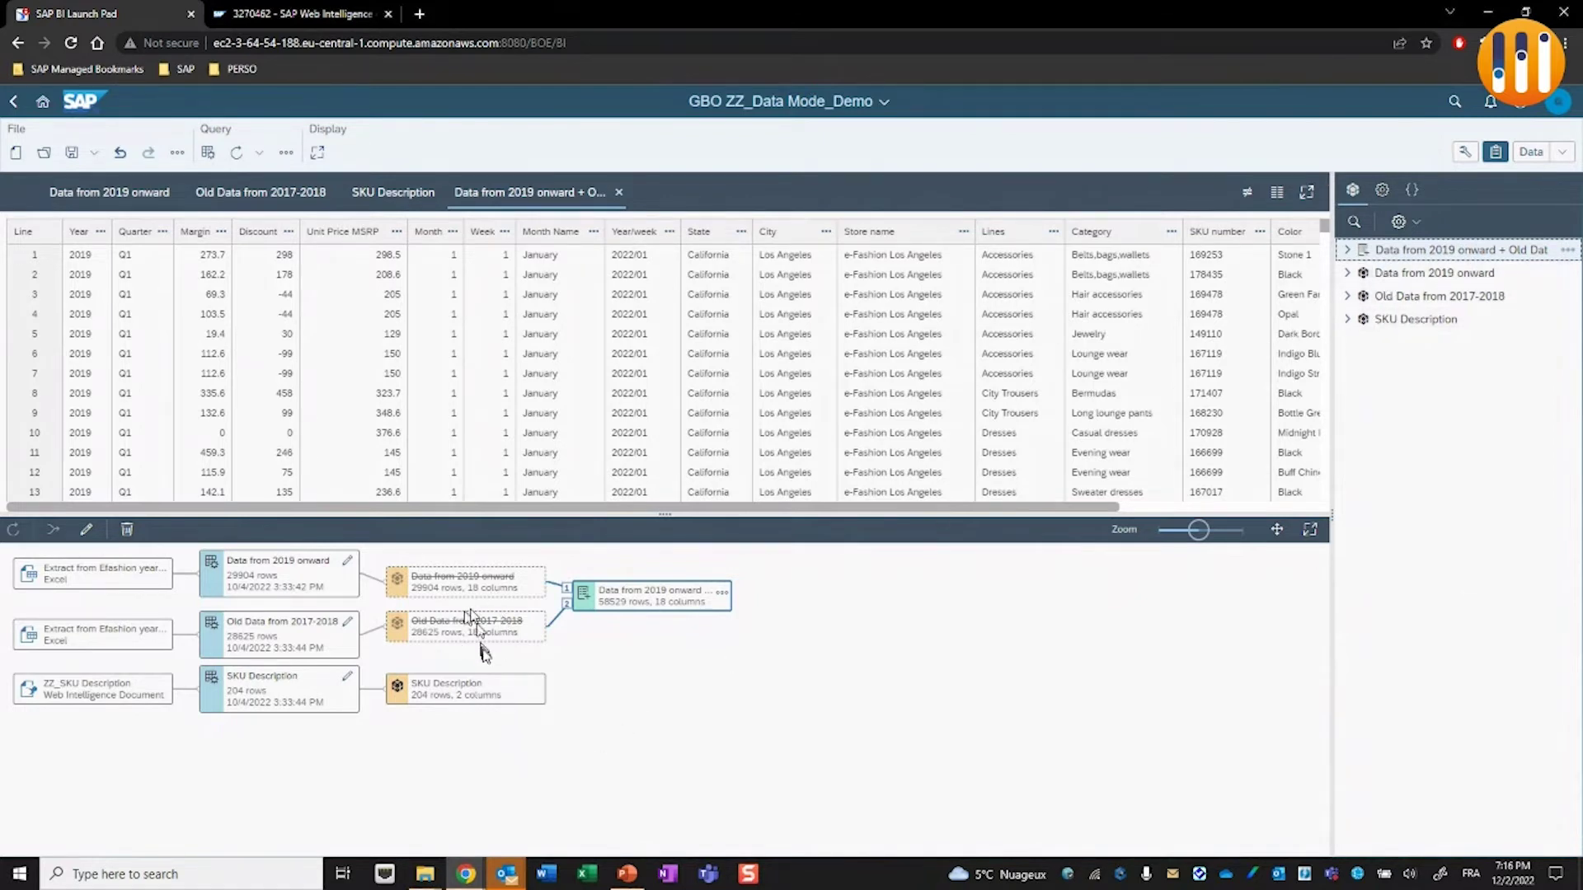
left_click(1345, 250)
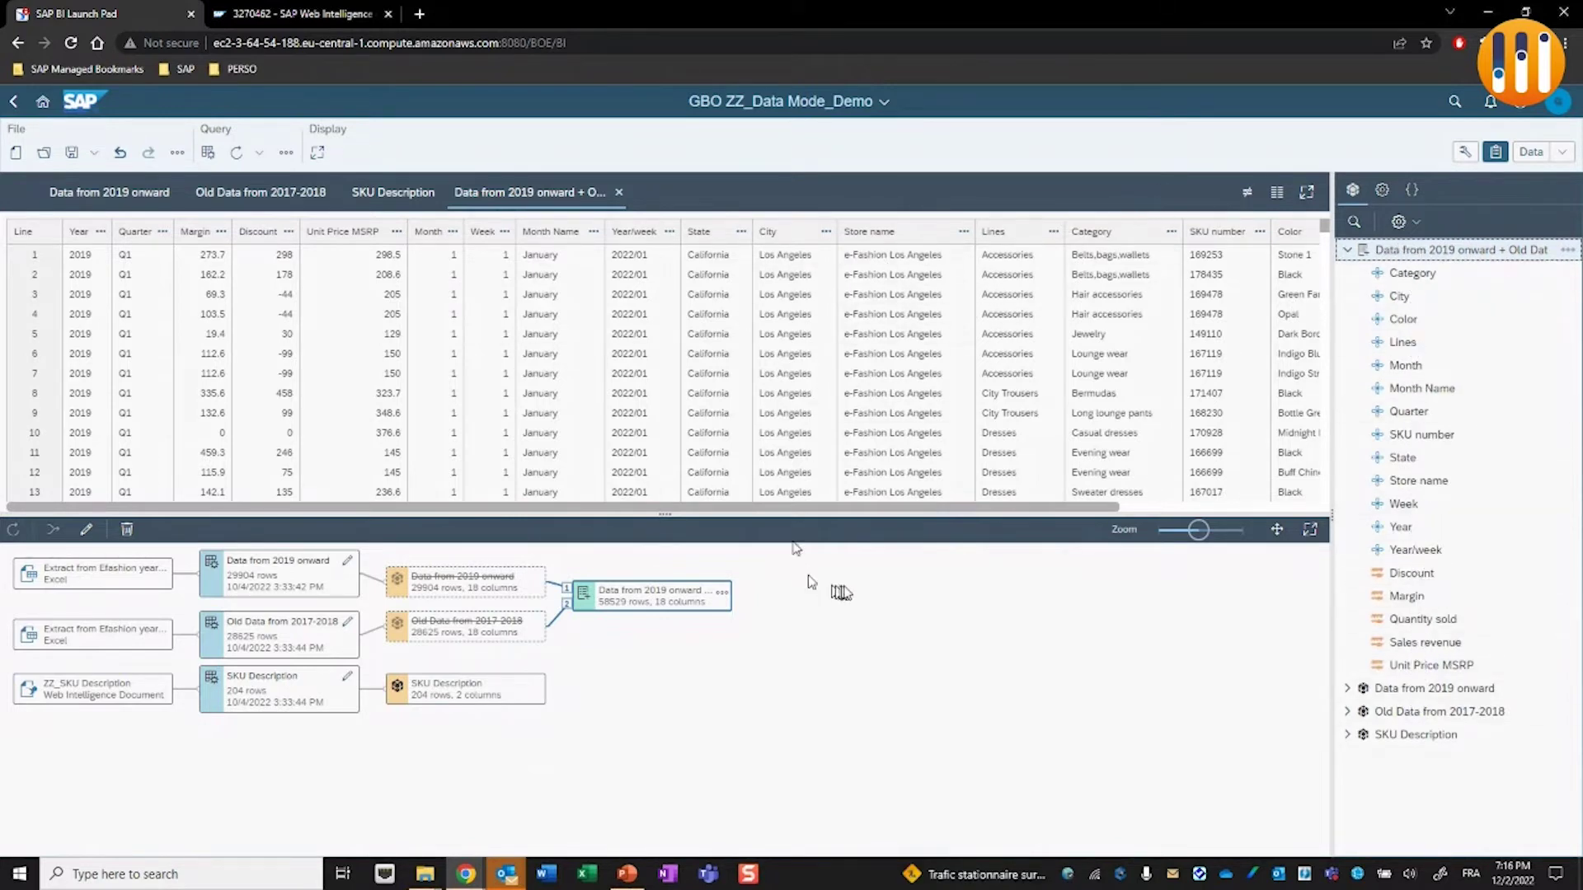
Compare the appended cube's SKU number column with the SKU Description cube's sample rows.
left_click(653, 594)
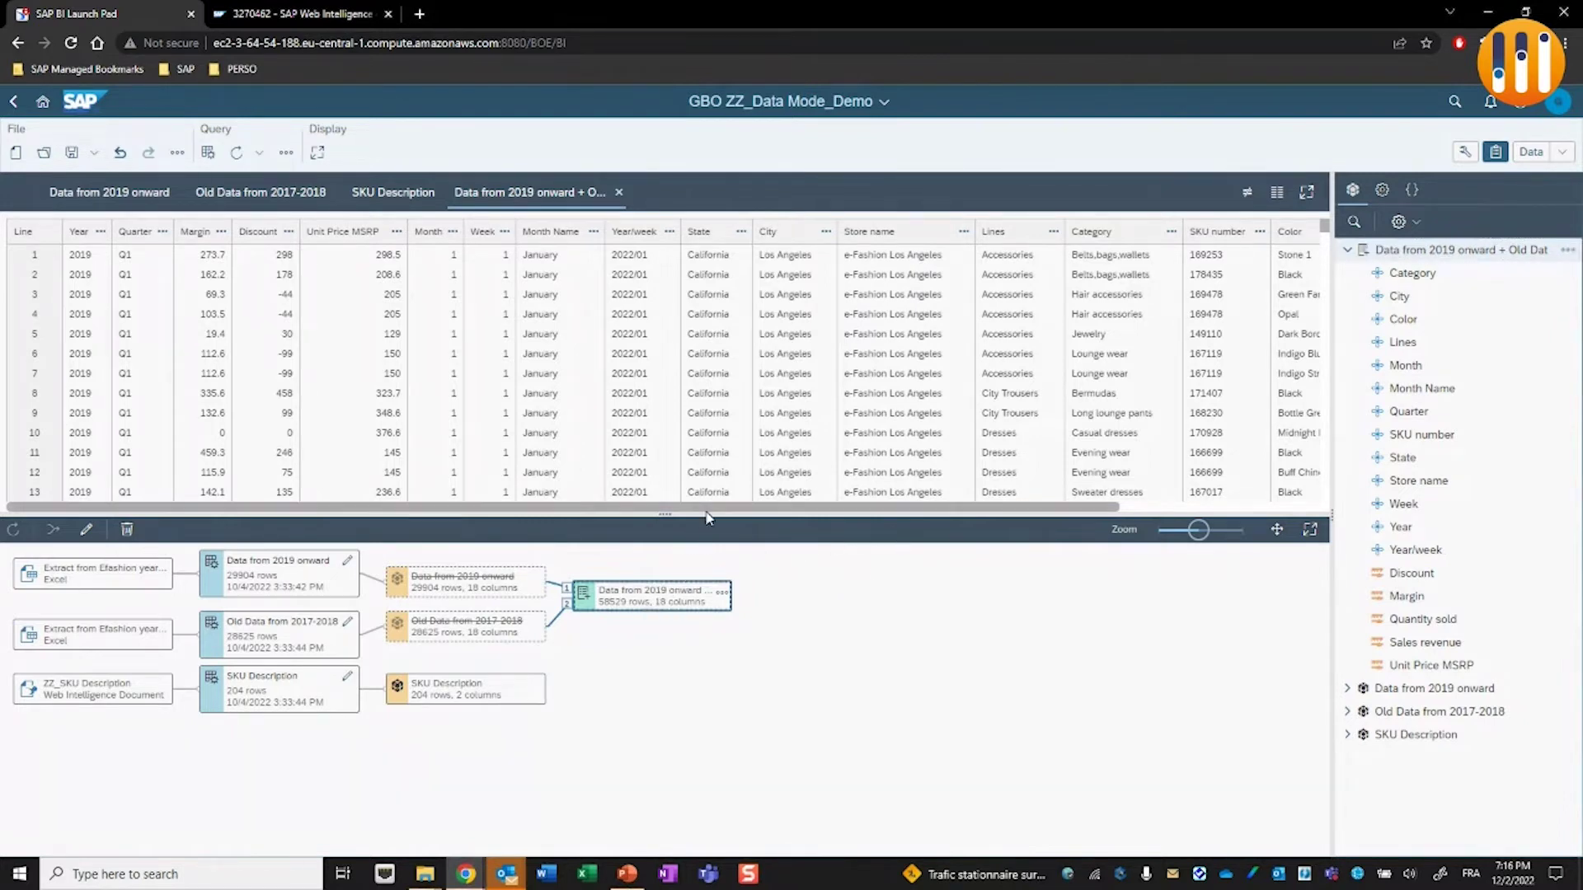
left_click_drag(714, 513, 882, 519)
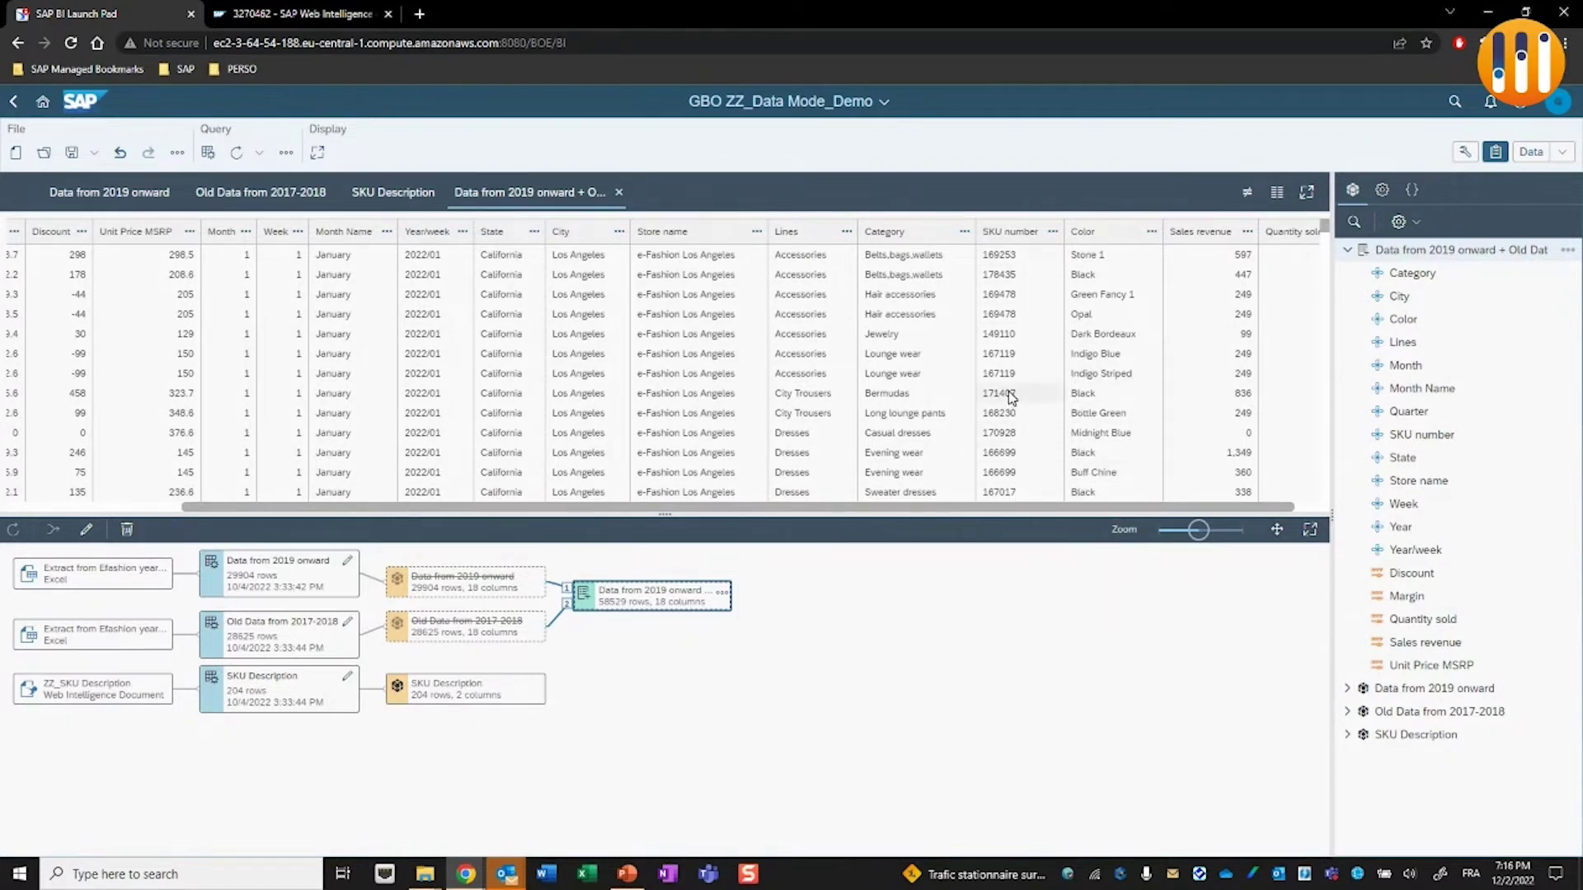
left_click(443, 698)
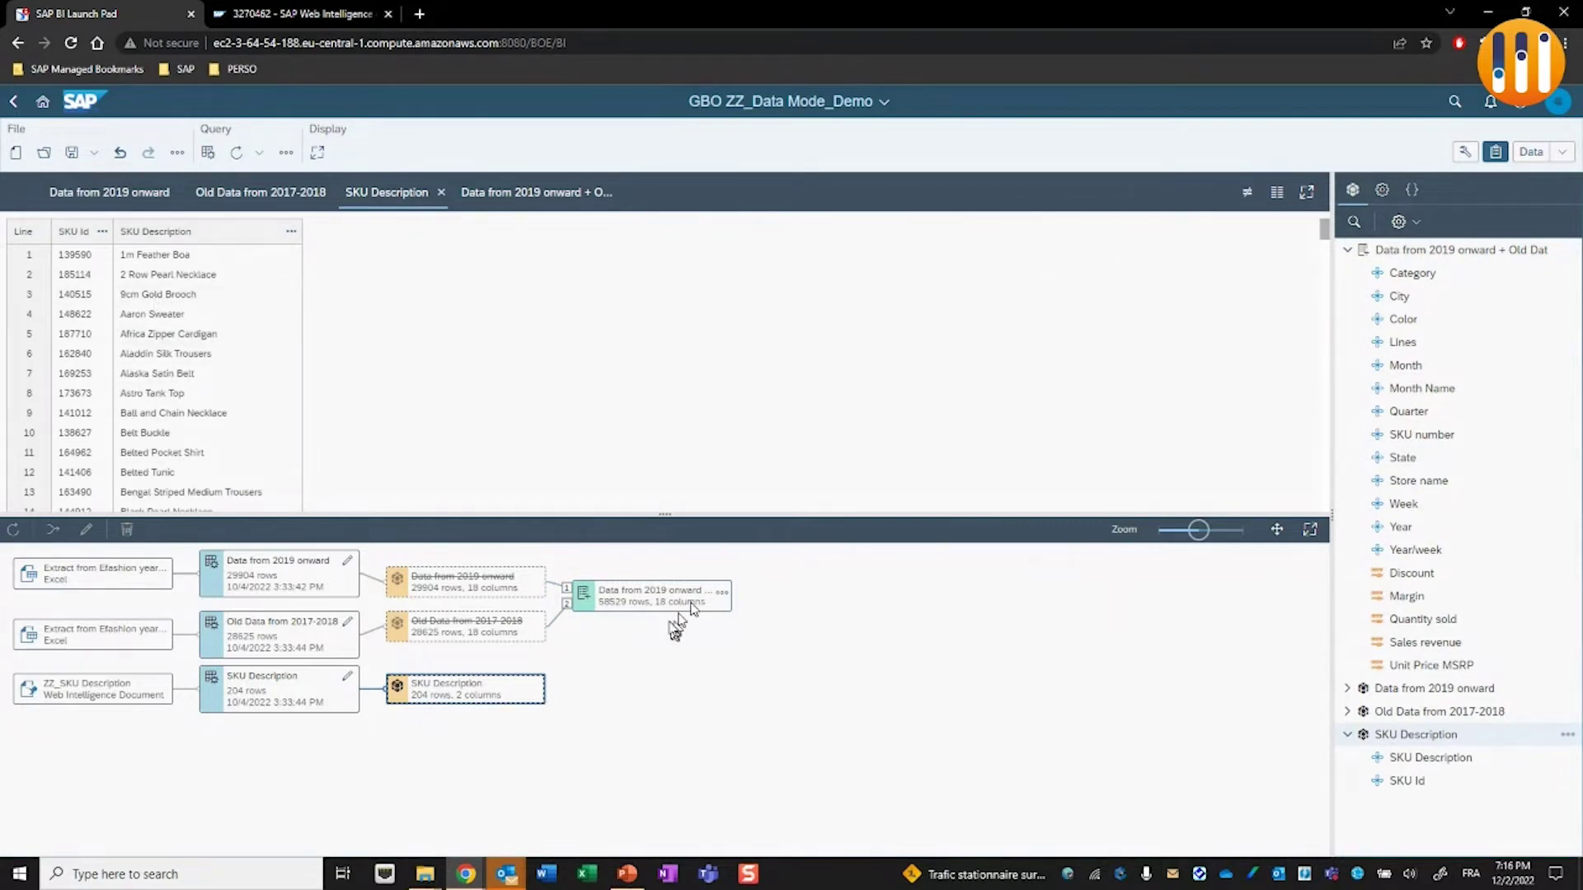
Create a Left join cube with the appended cube as primary and SKU Description as secondary, linking SKU number to SKU Id.
left_click(657, 600)
left_click(460, 689)
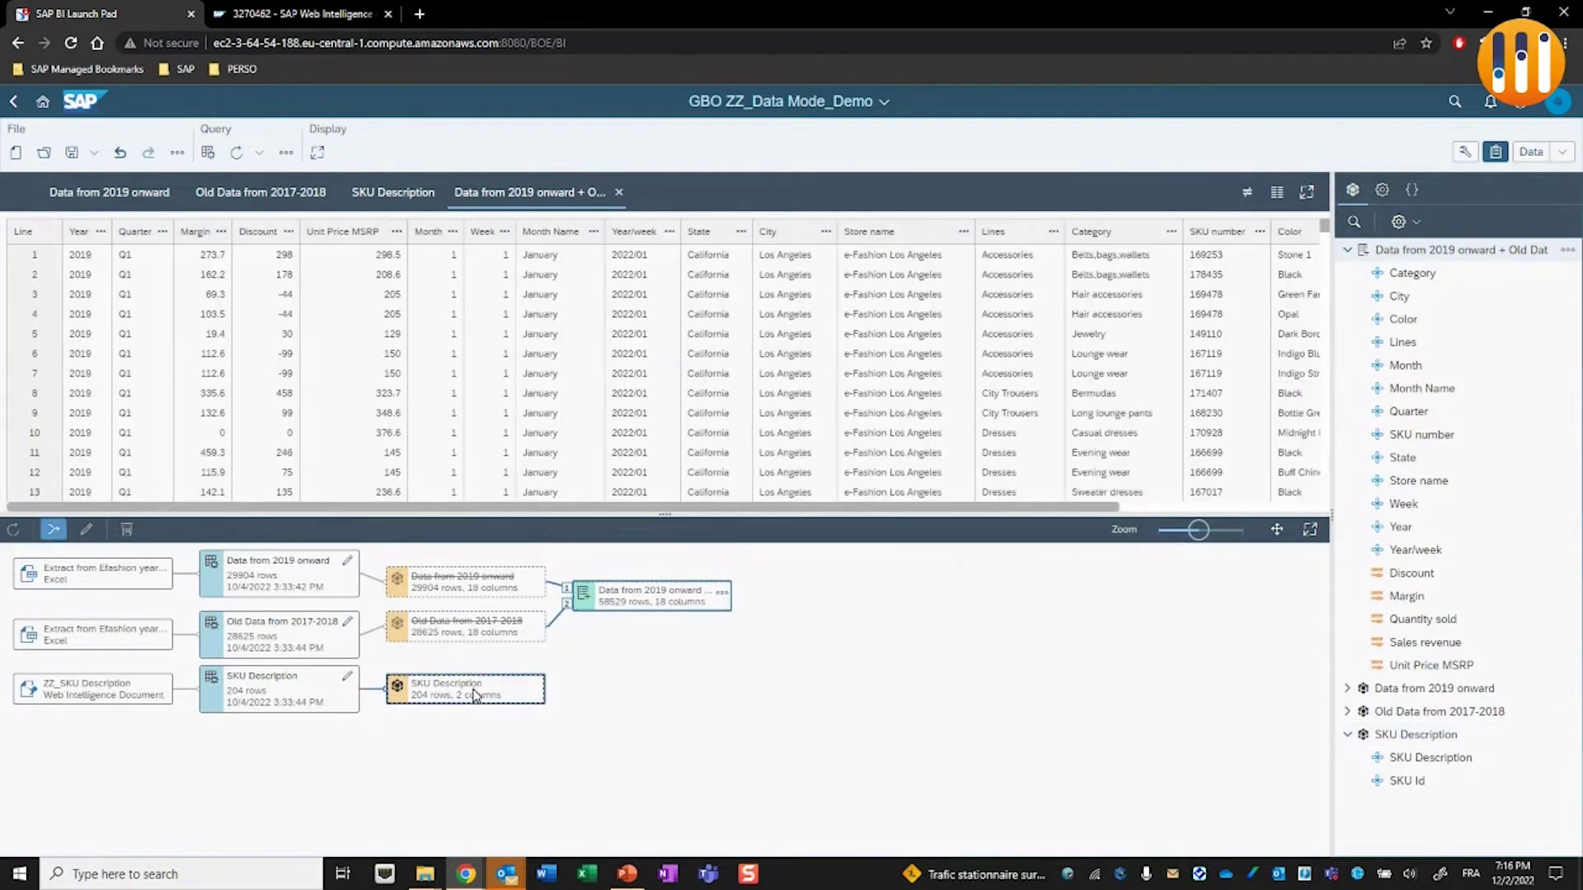
left_click(53, 529)
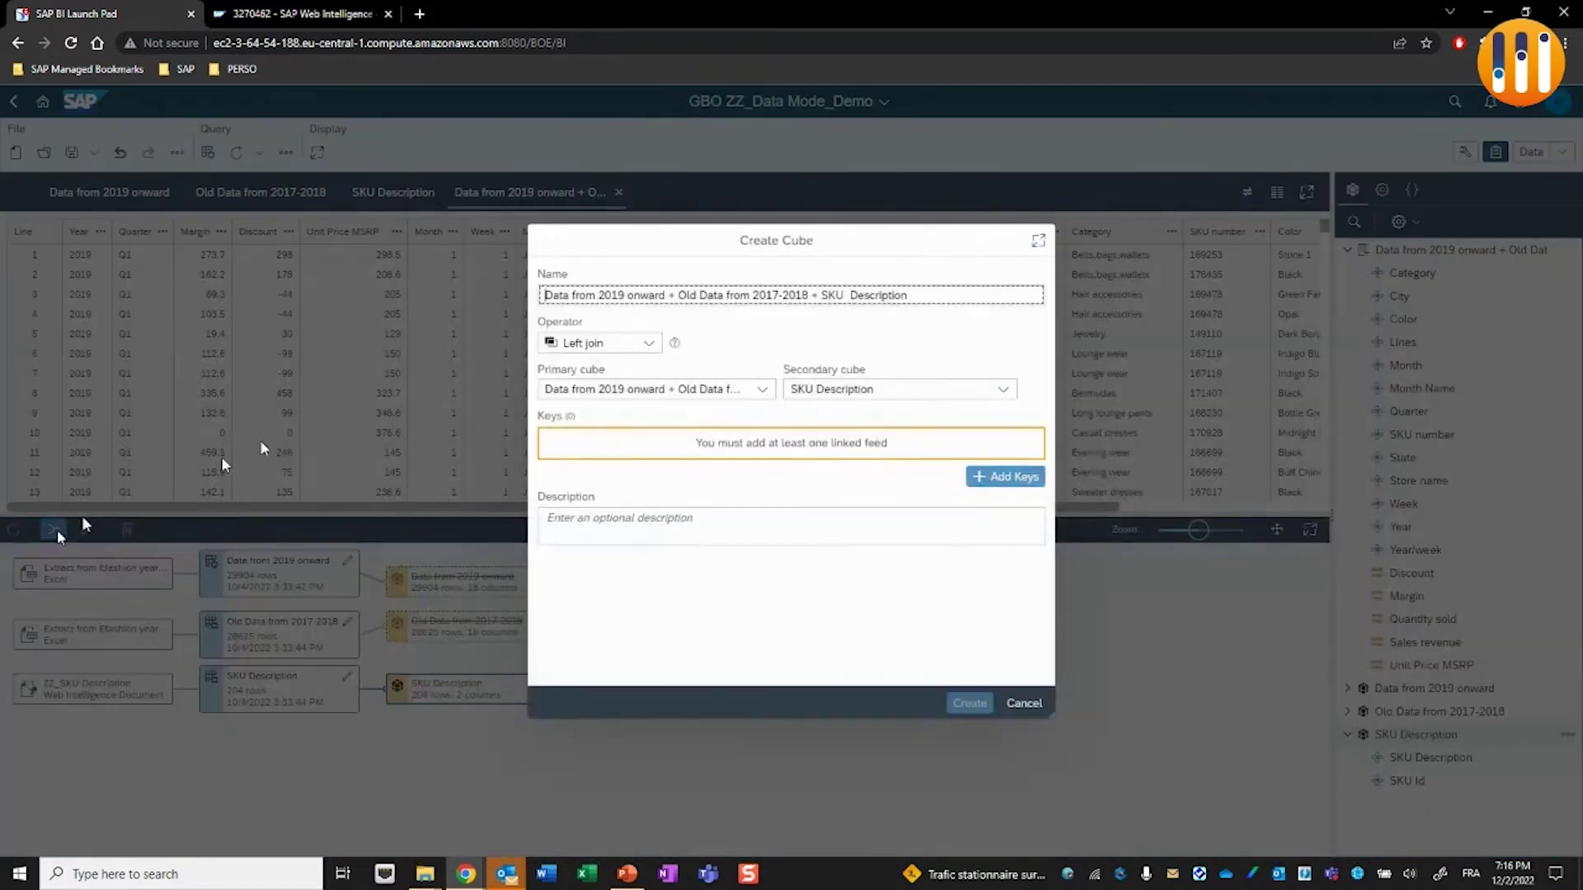
left_click(1005, 477)
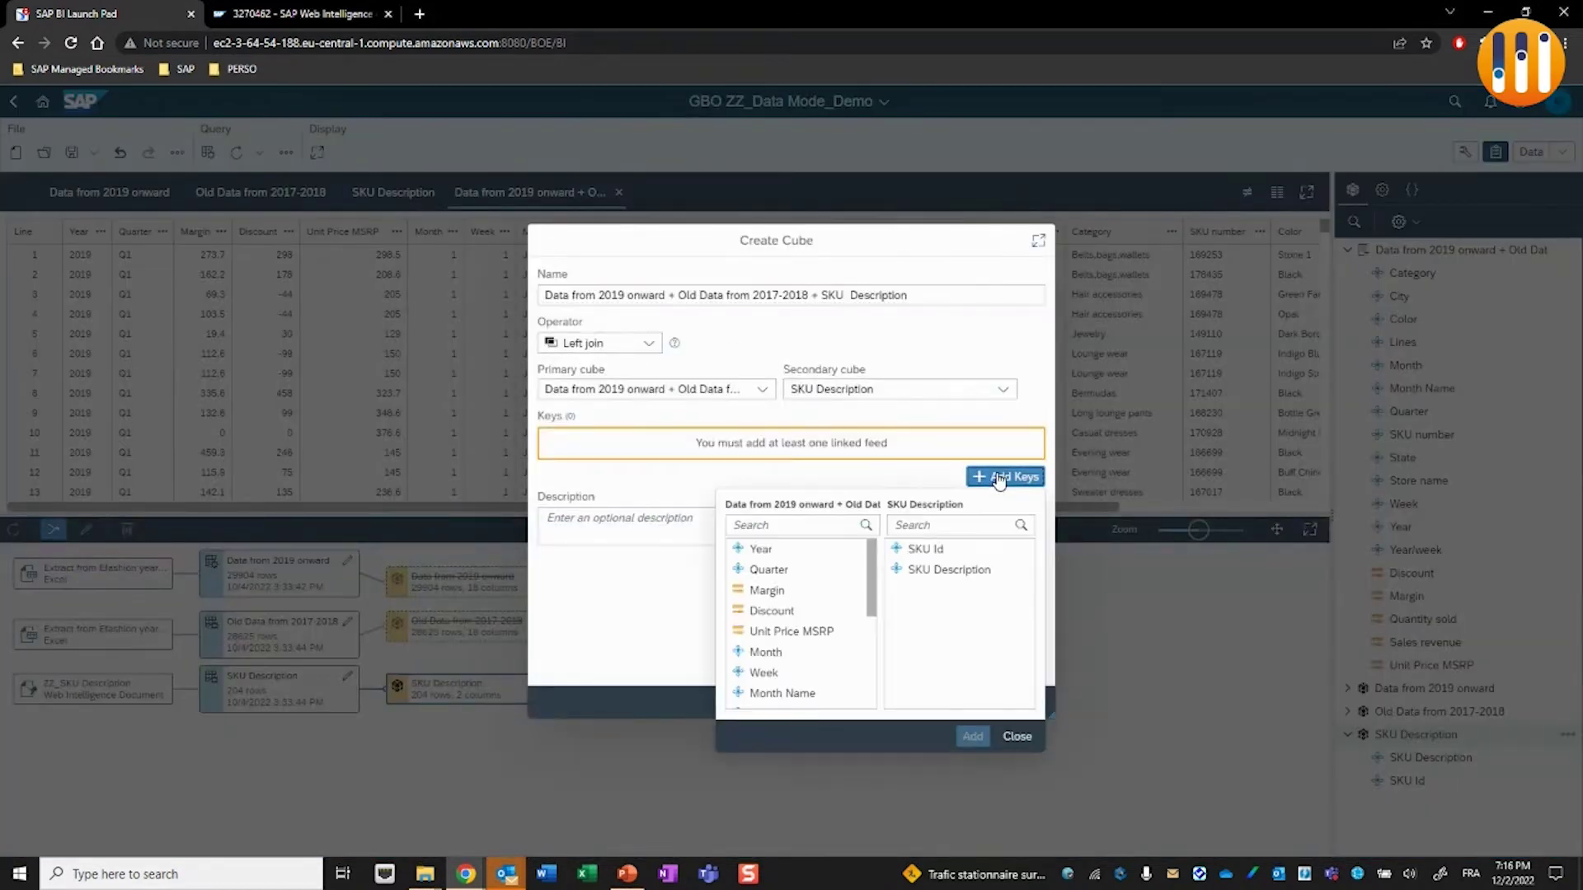
left_click(925, 548)
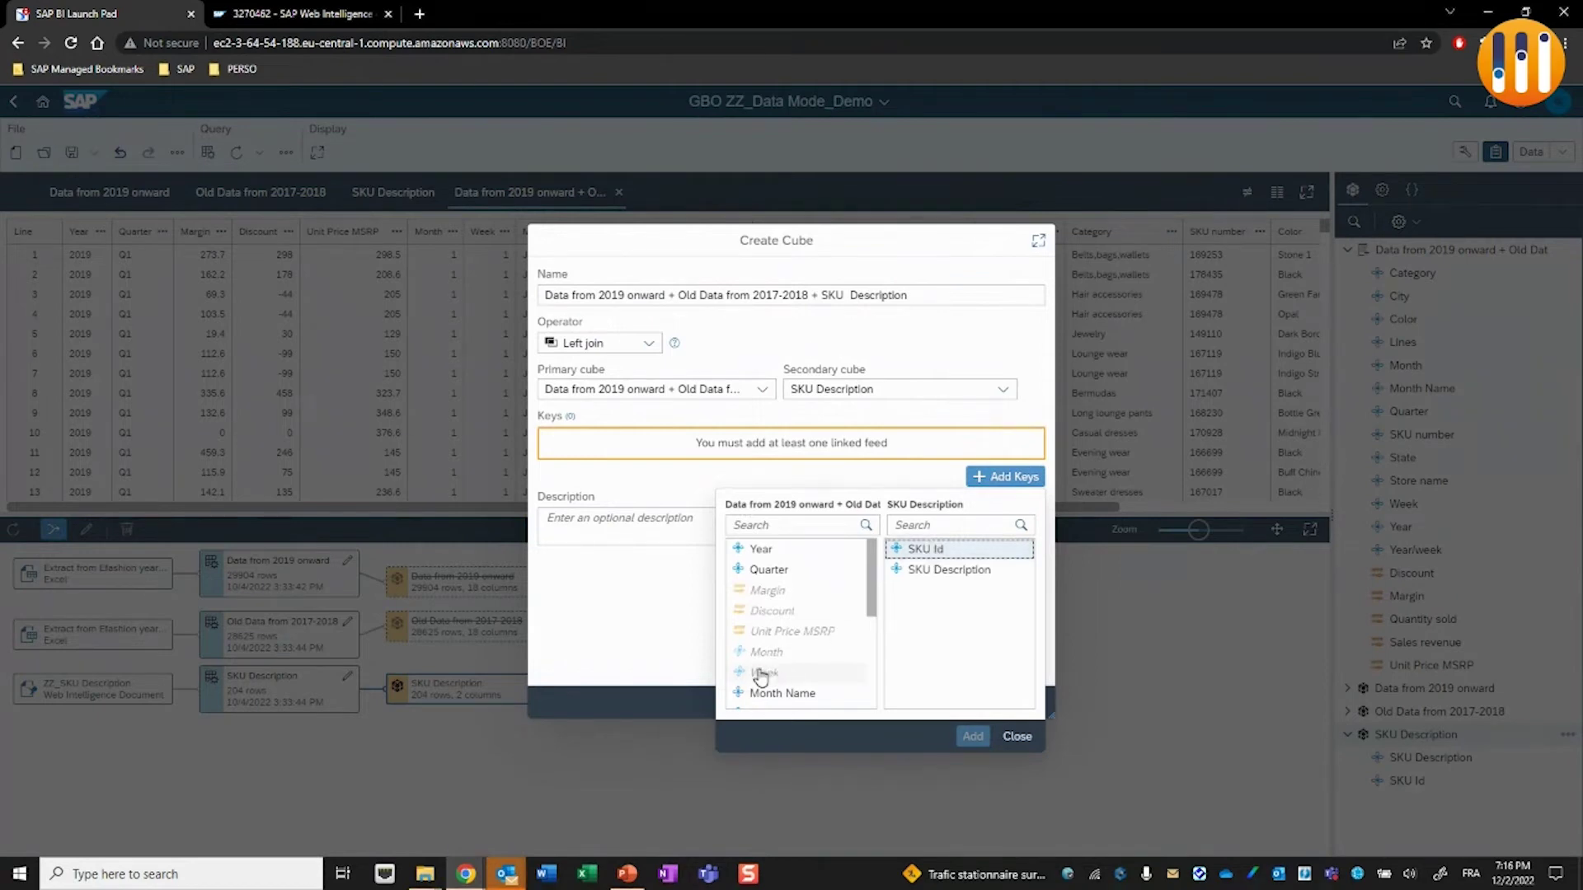
scroll(759, 672, "down", 5)
left_click(804, 639)
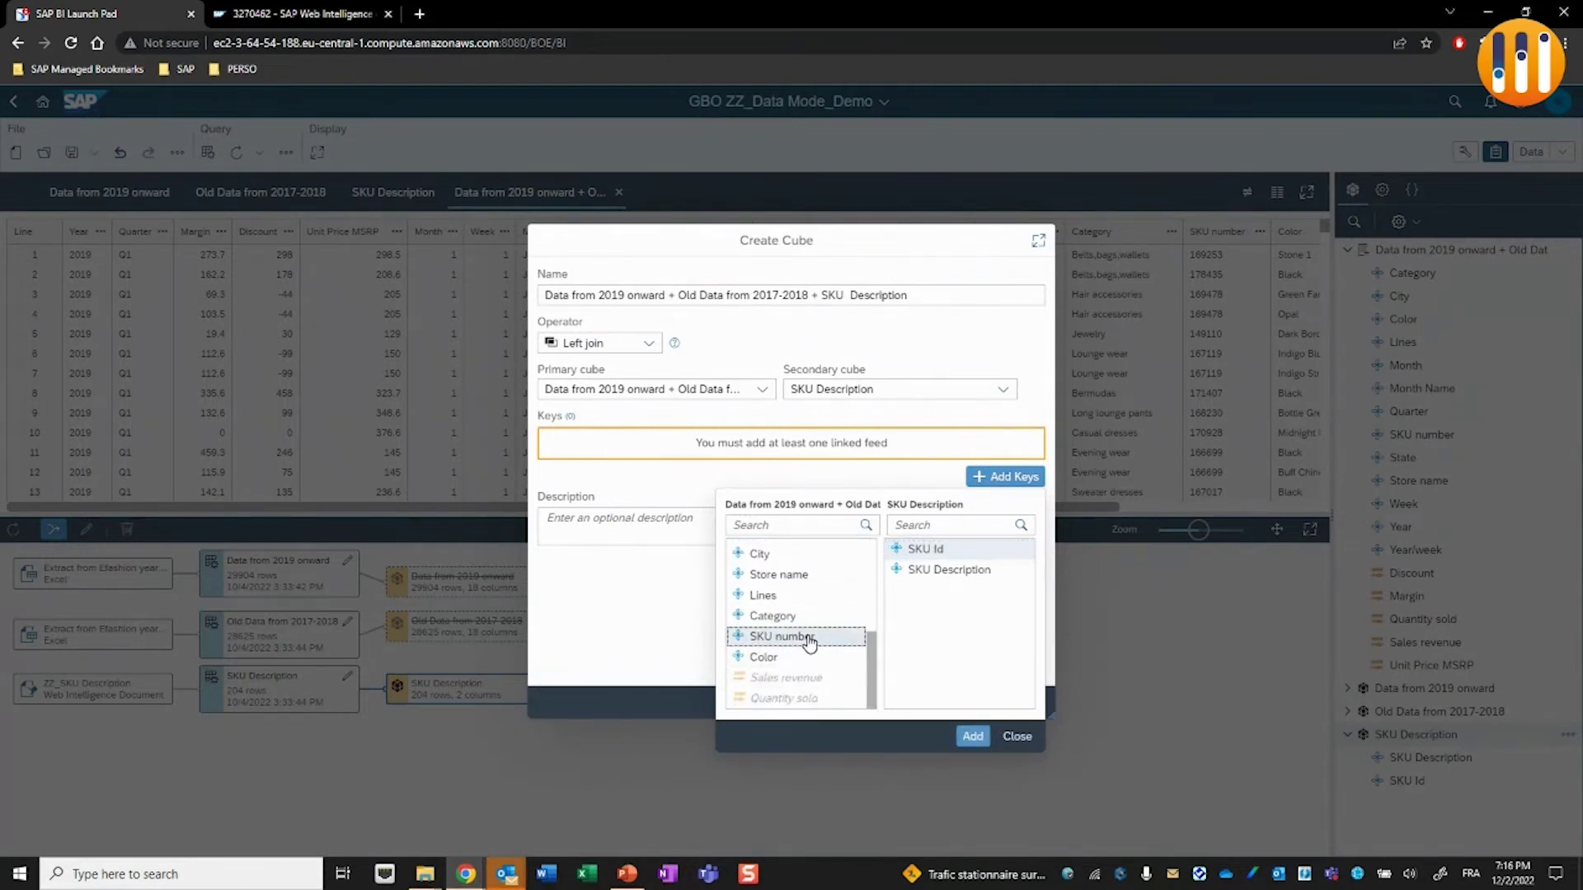
left_click(973, 736)
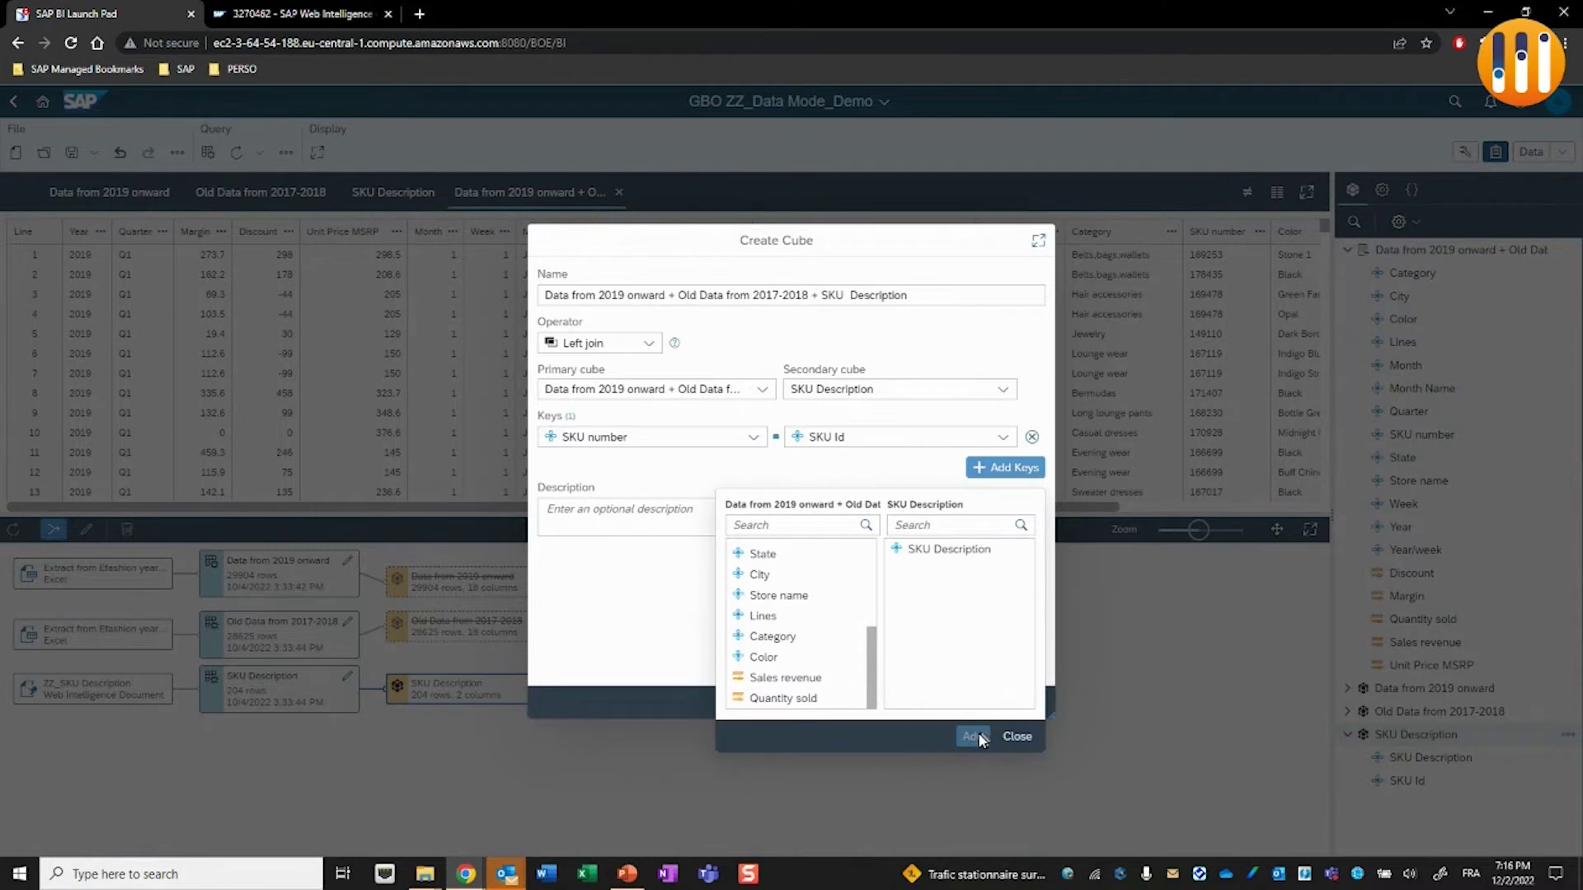
left_click(1020, 736)
left_click(969, 703)
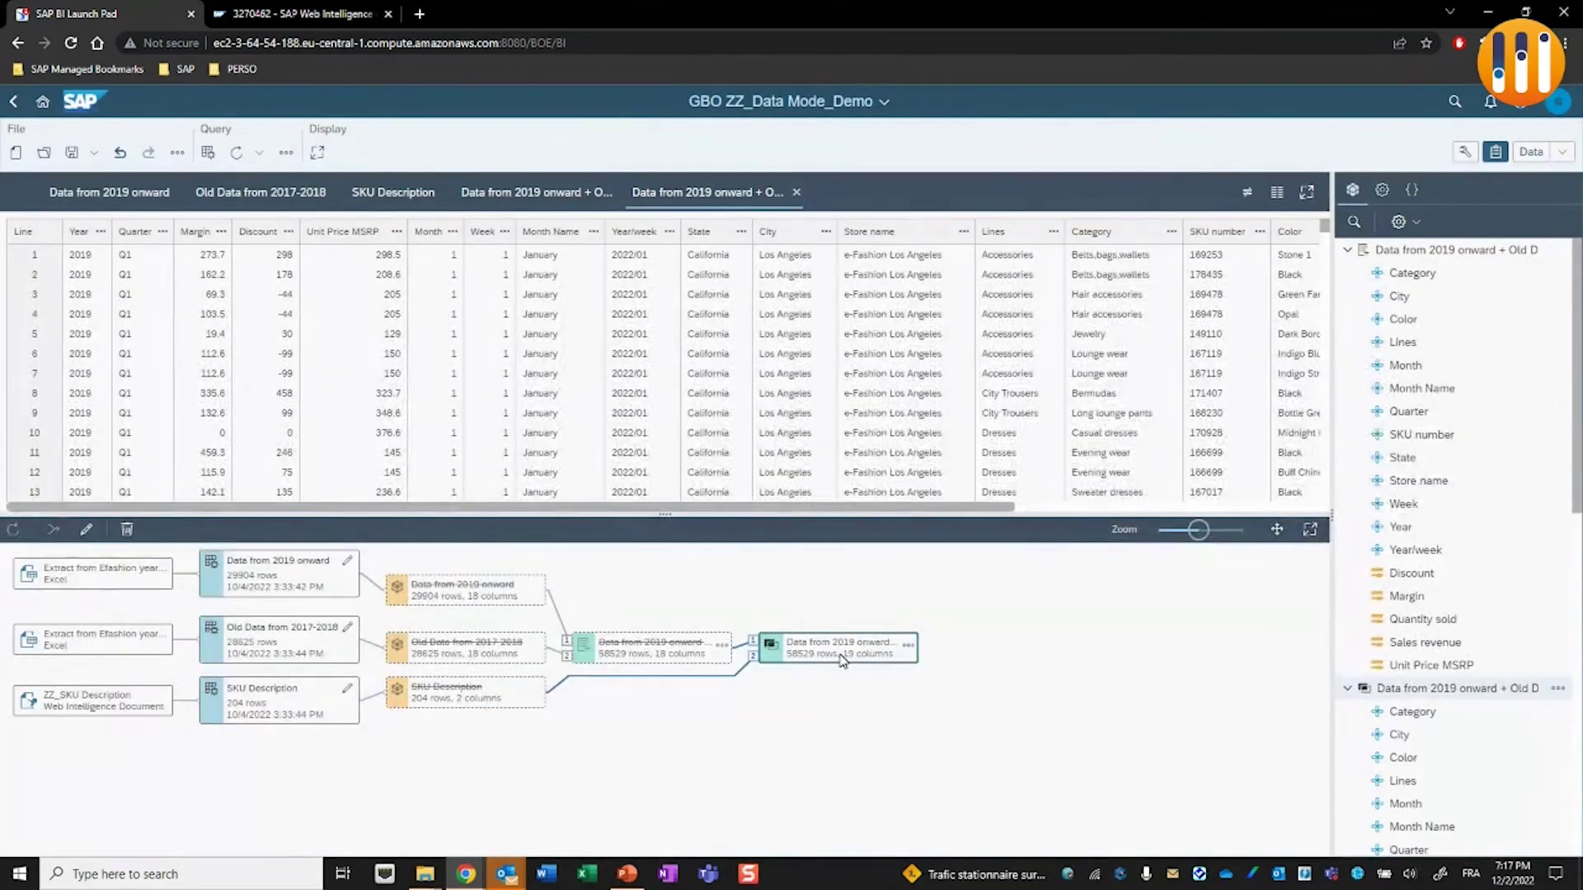
Rename the joined cube as FINAL CUBE.
left_click(909, 645)
left_click(934, 666)
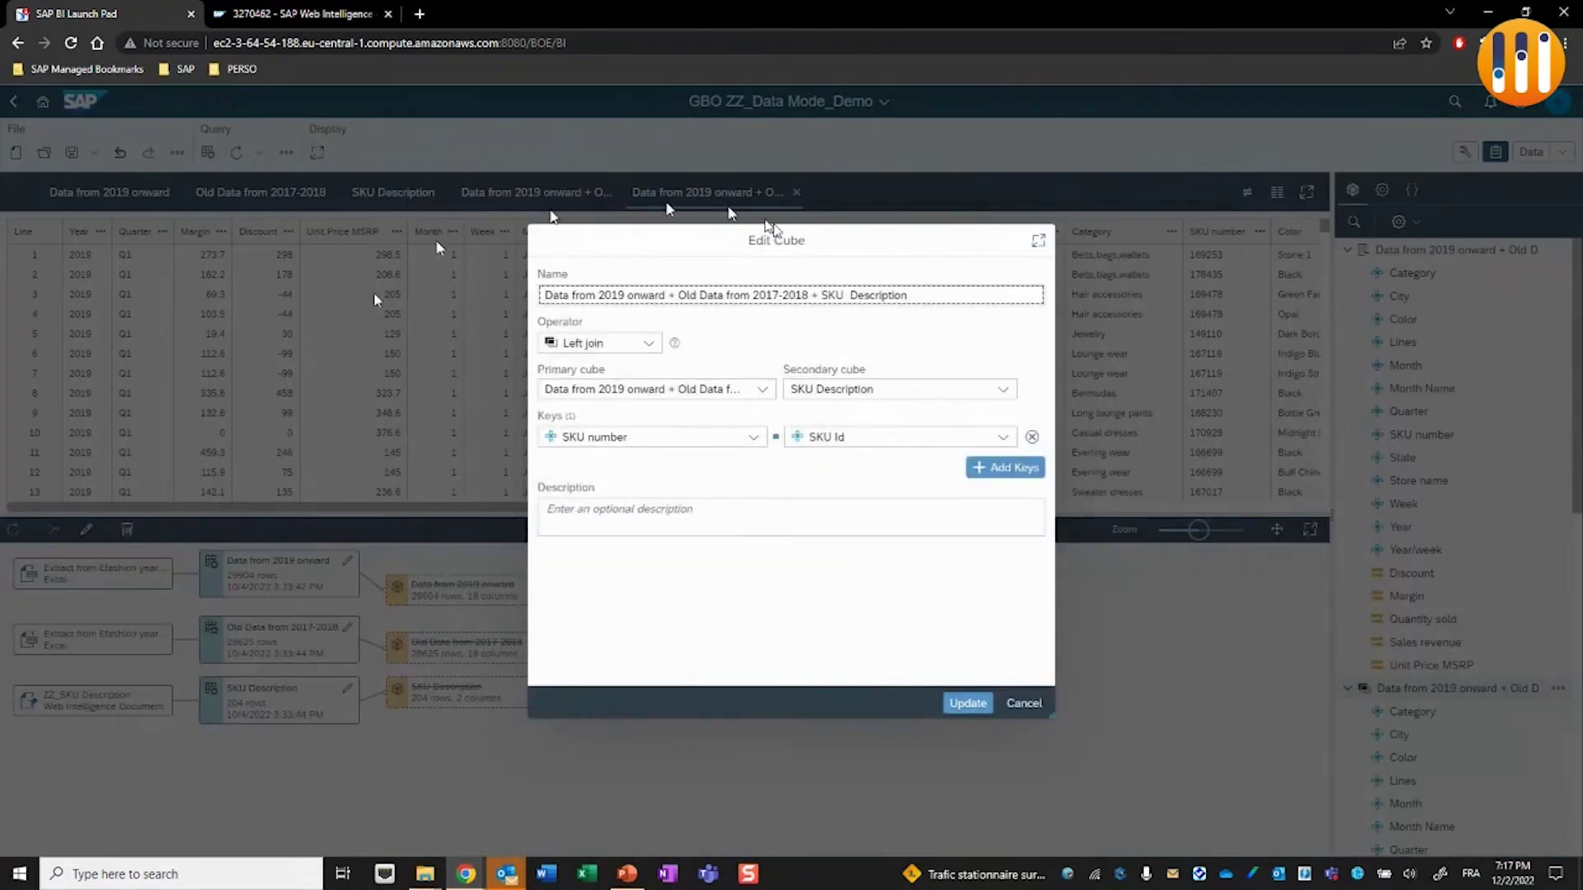
left_click_drag(912, 295, 487, 294)
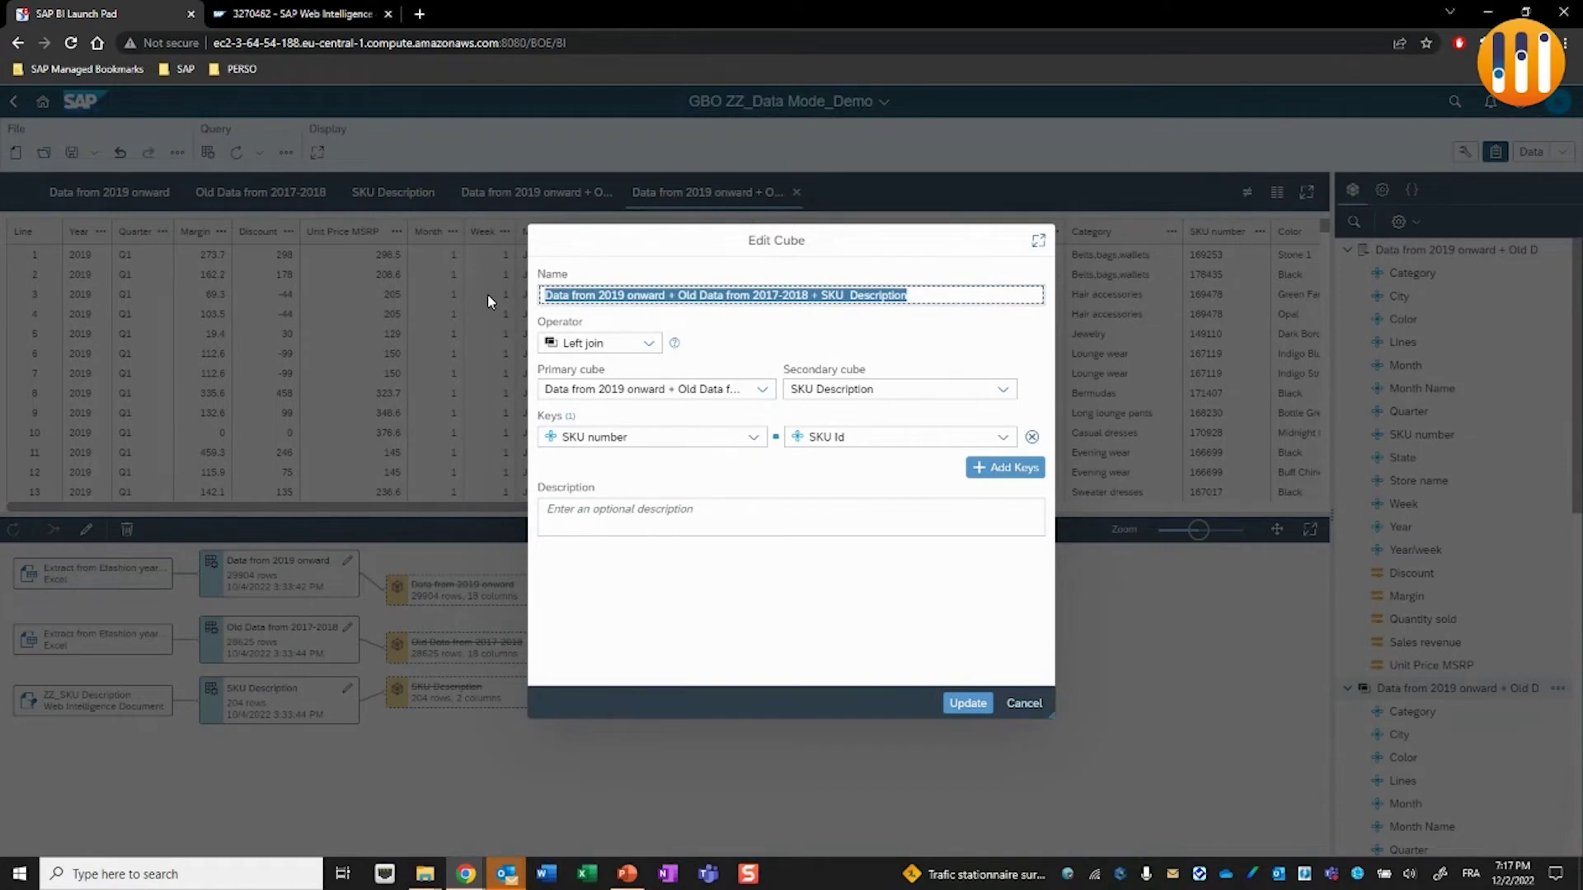
type("FINAL C")
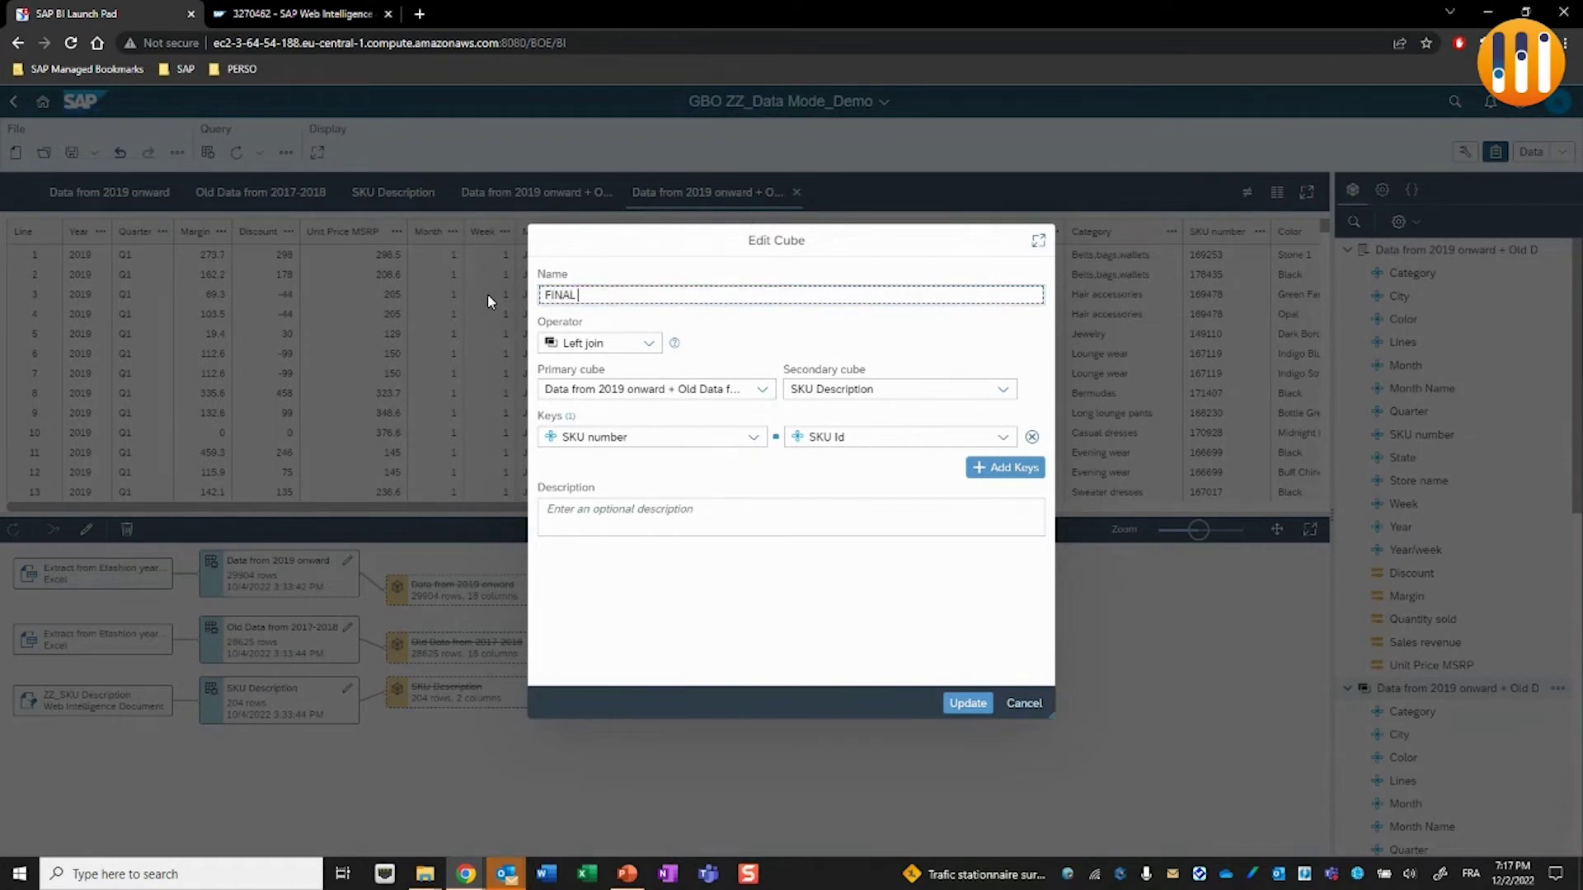
type("UBE")
left_click(968, 703)
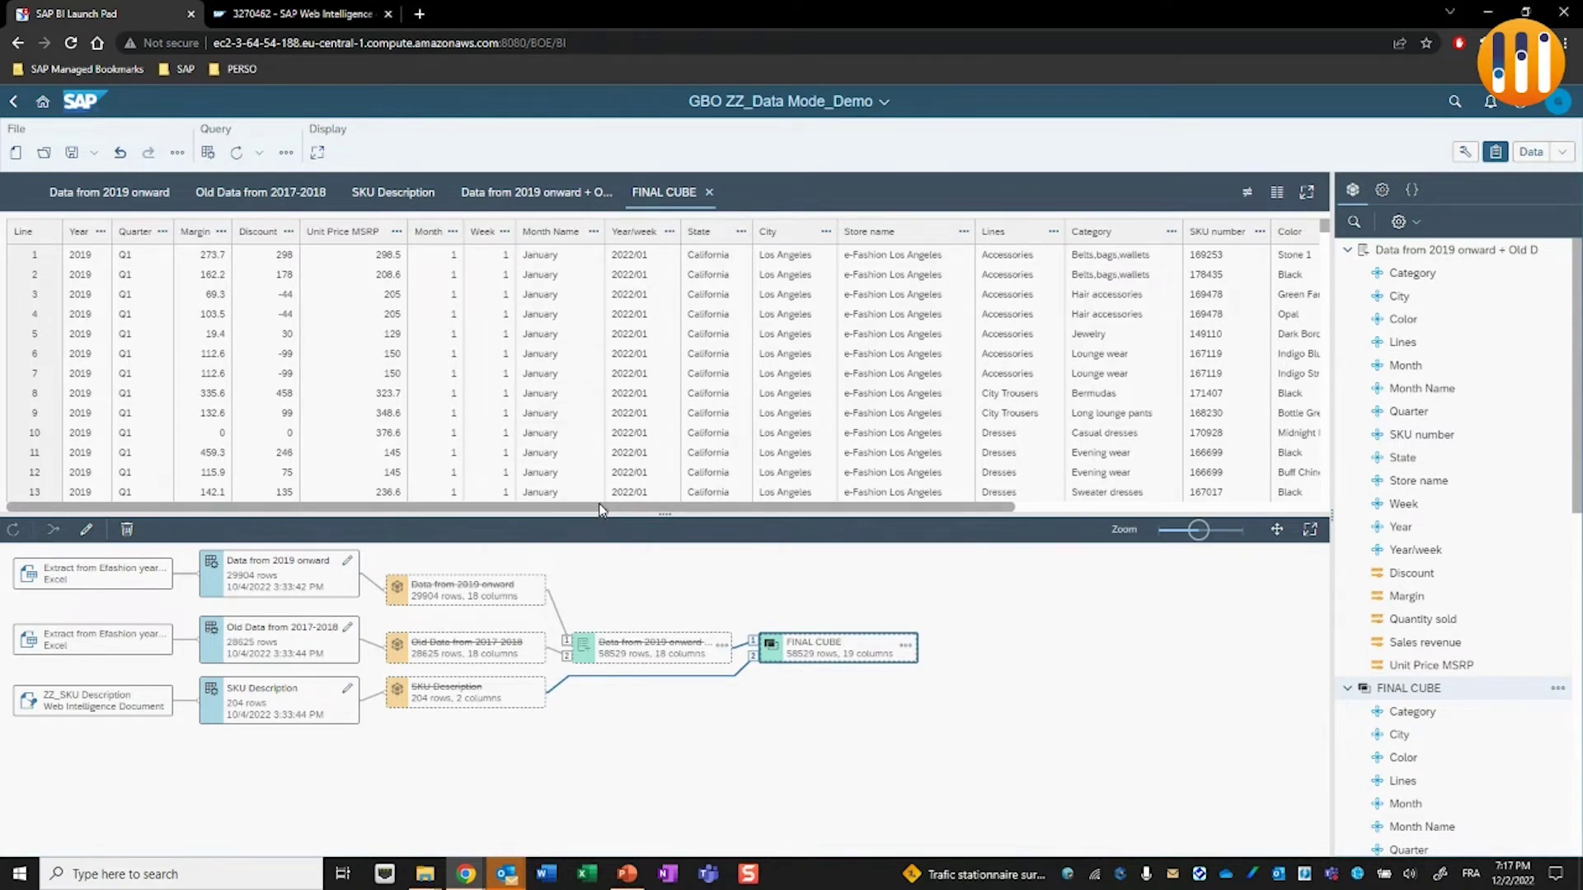
Examine FINAL CUBE's SKU number and SKU Description columns and browse the cubes in the object list.
left_click_drag(600, 509, 866, 522)
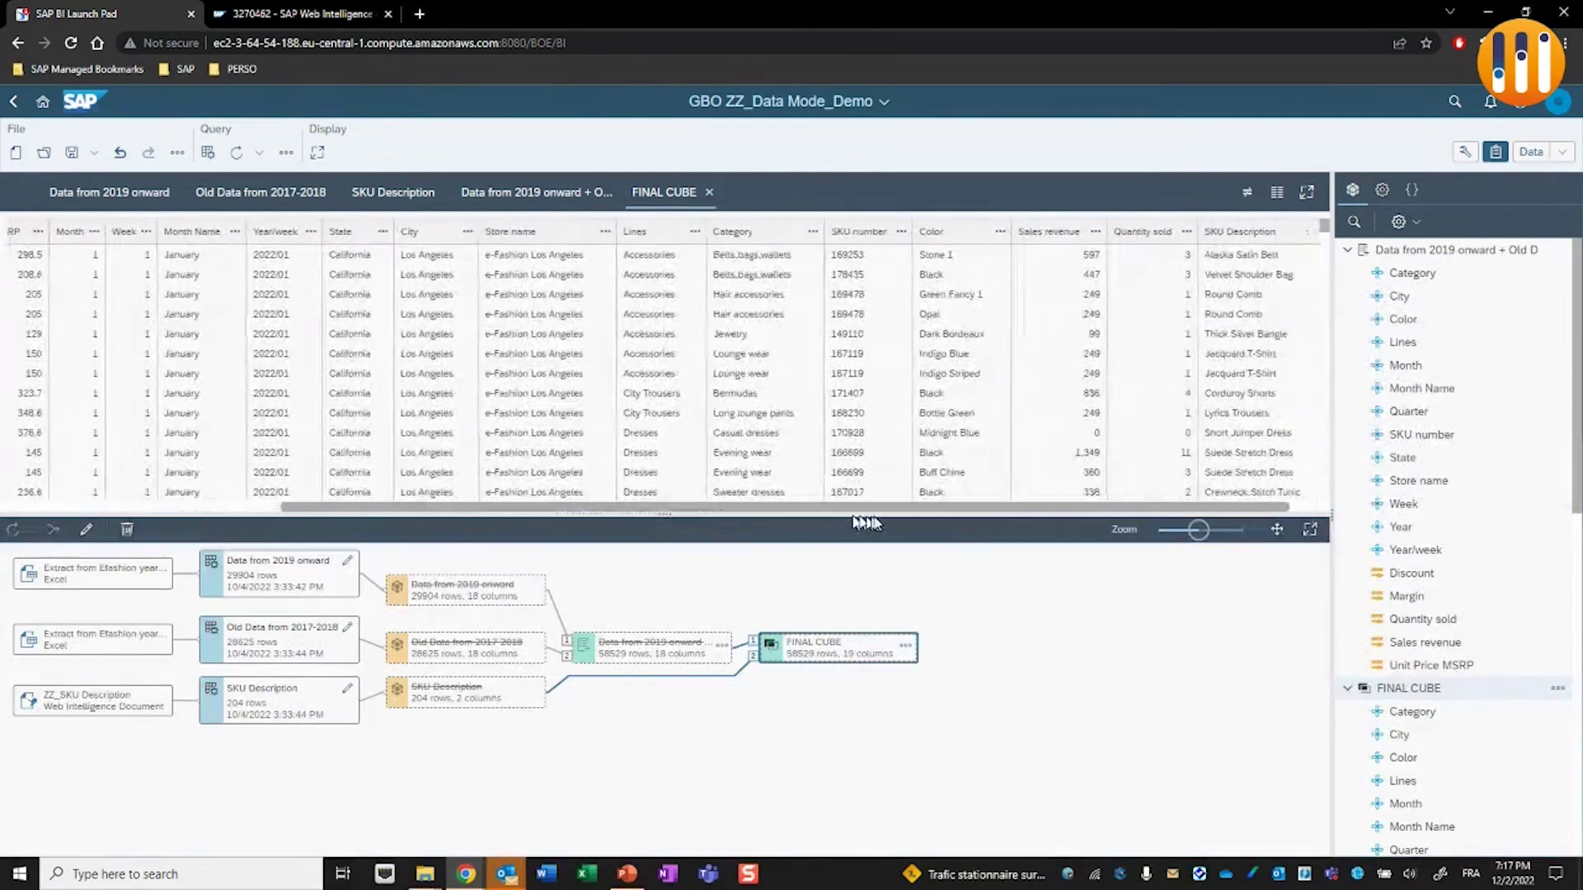
left_click(876, 236)
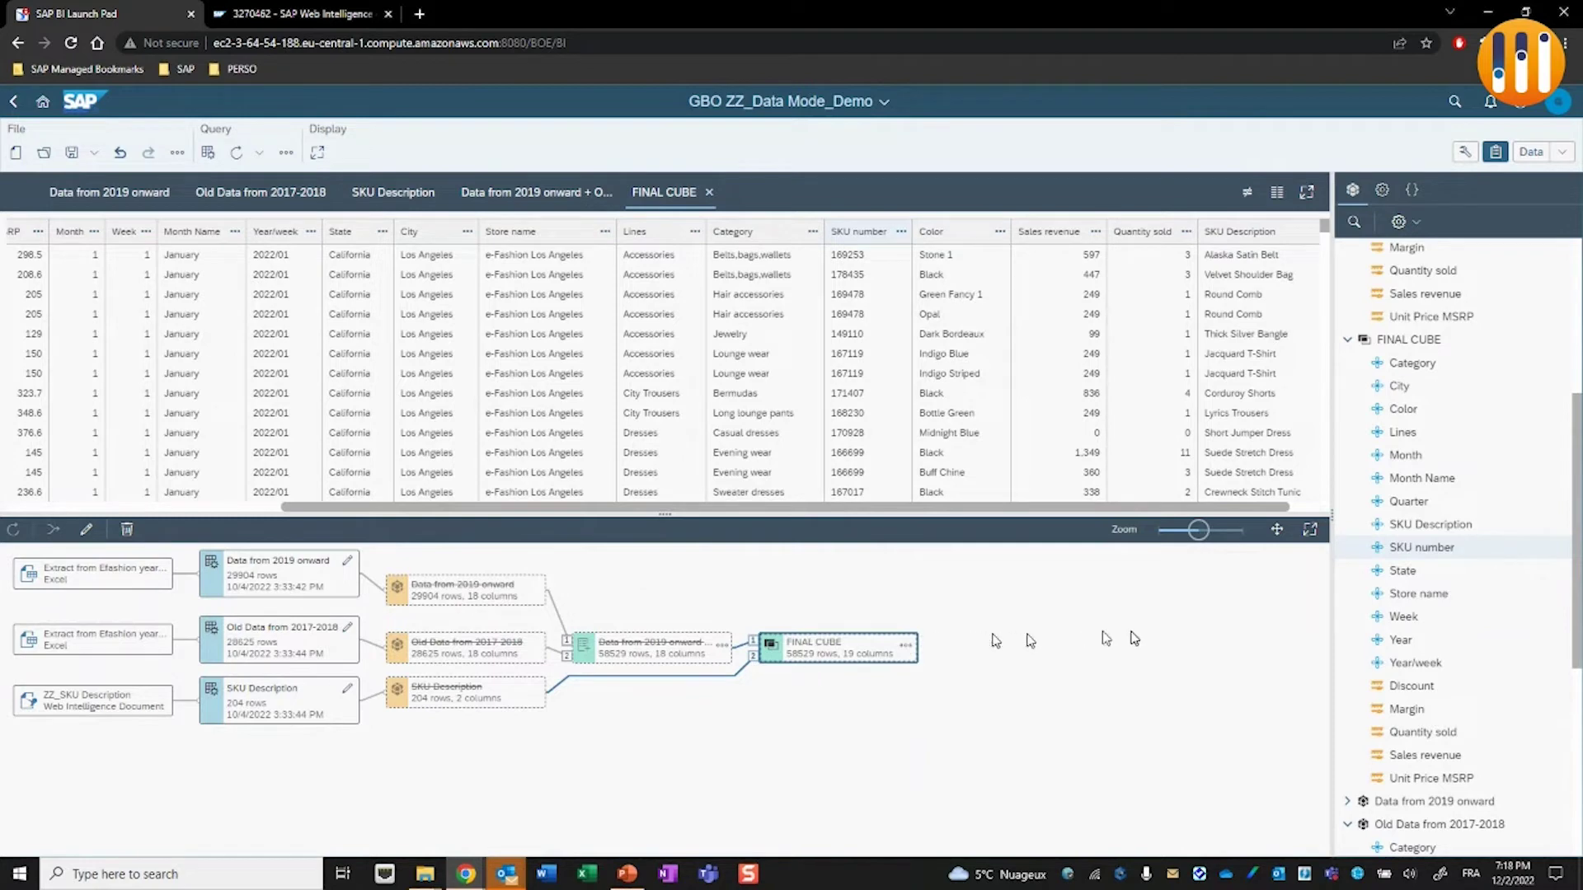
scroll(1451, 536, "down", 3)
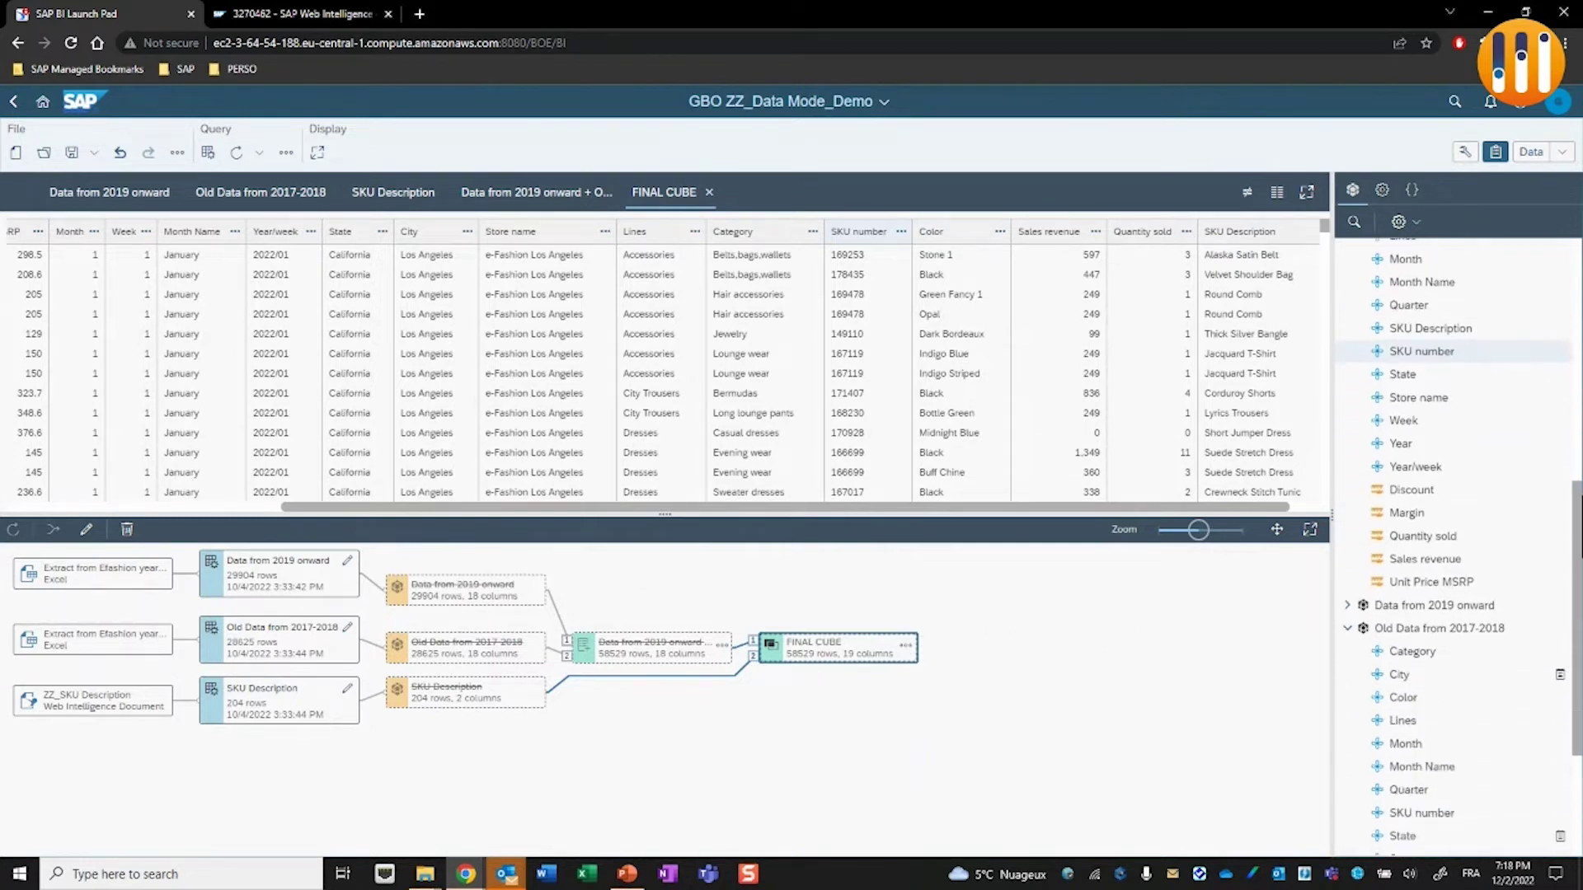
scroll(1451, 536, "down", 3)
scroll(1451, 536, "down", 8)
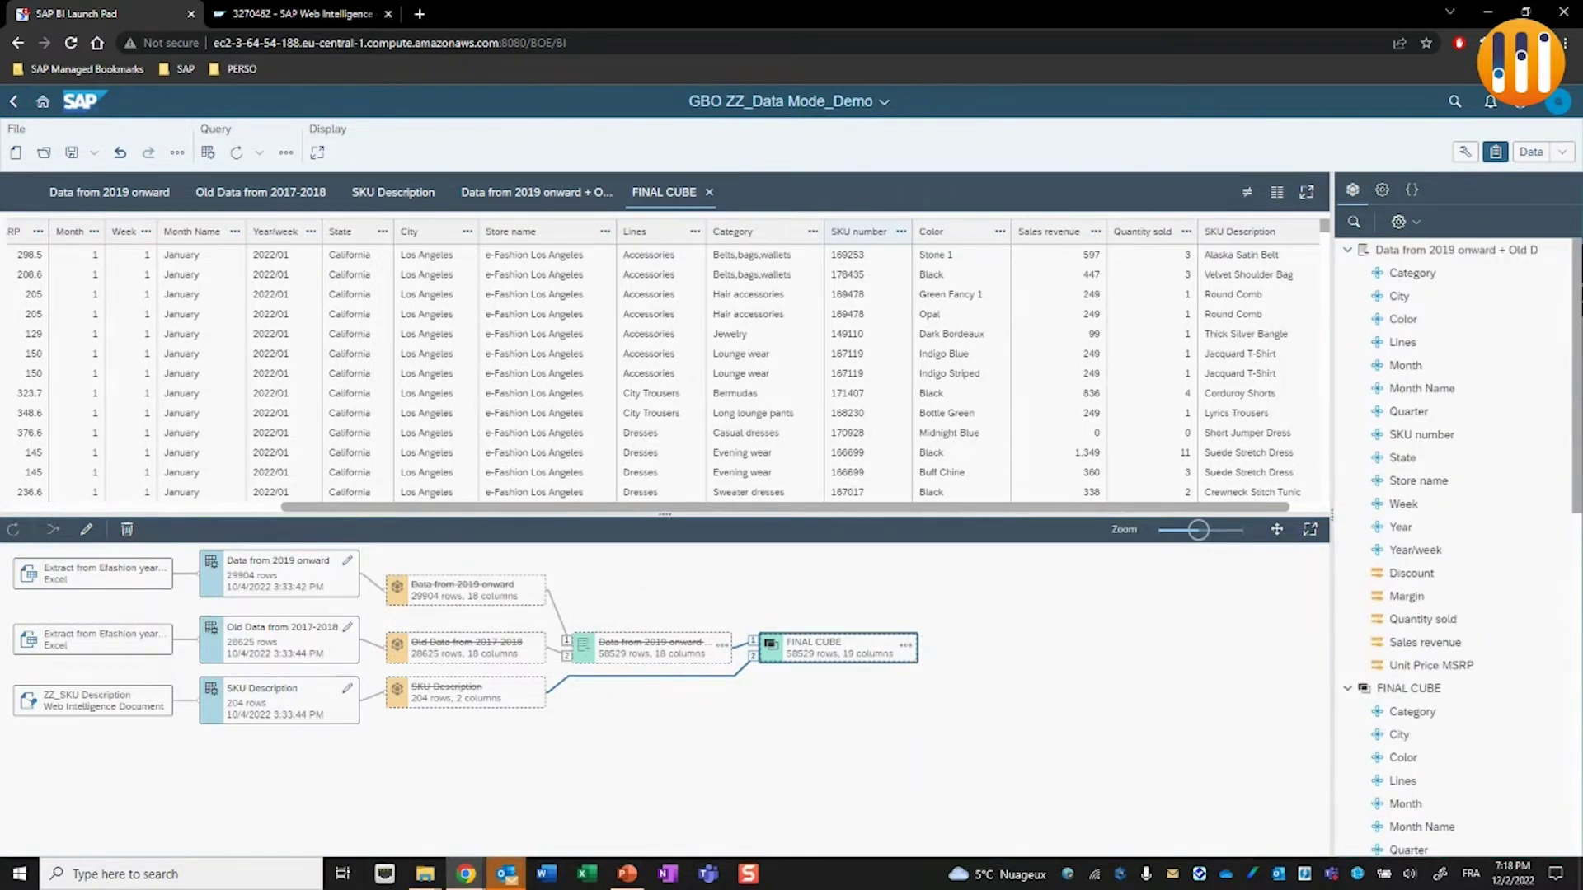
Switch the document to Design mode and add a new blank report after SKU Descriptions.
left_click(1564, 152)
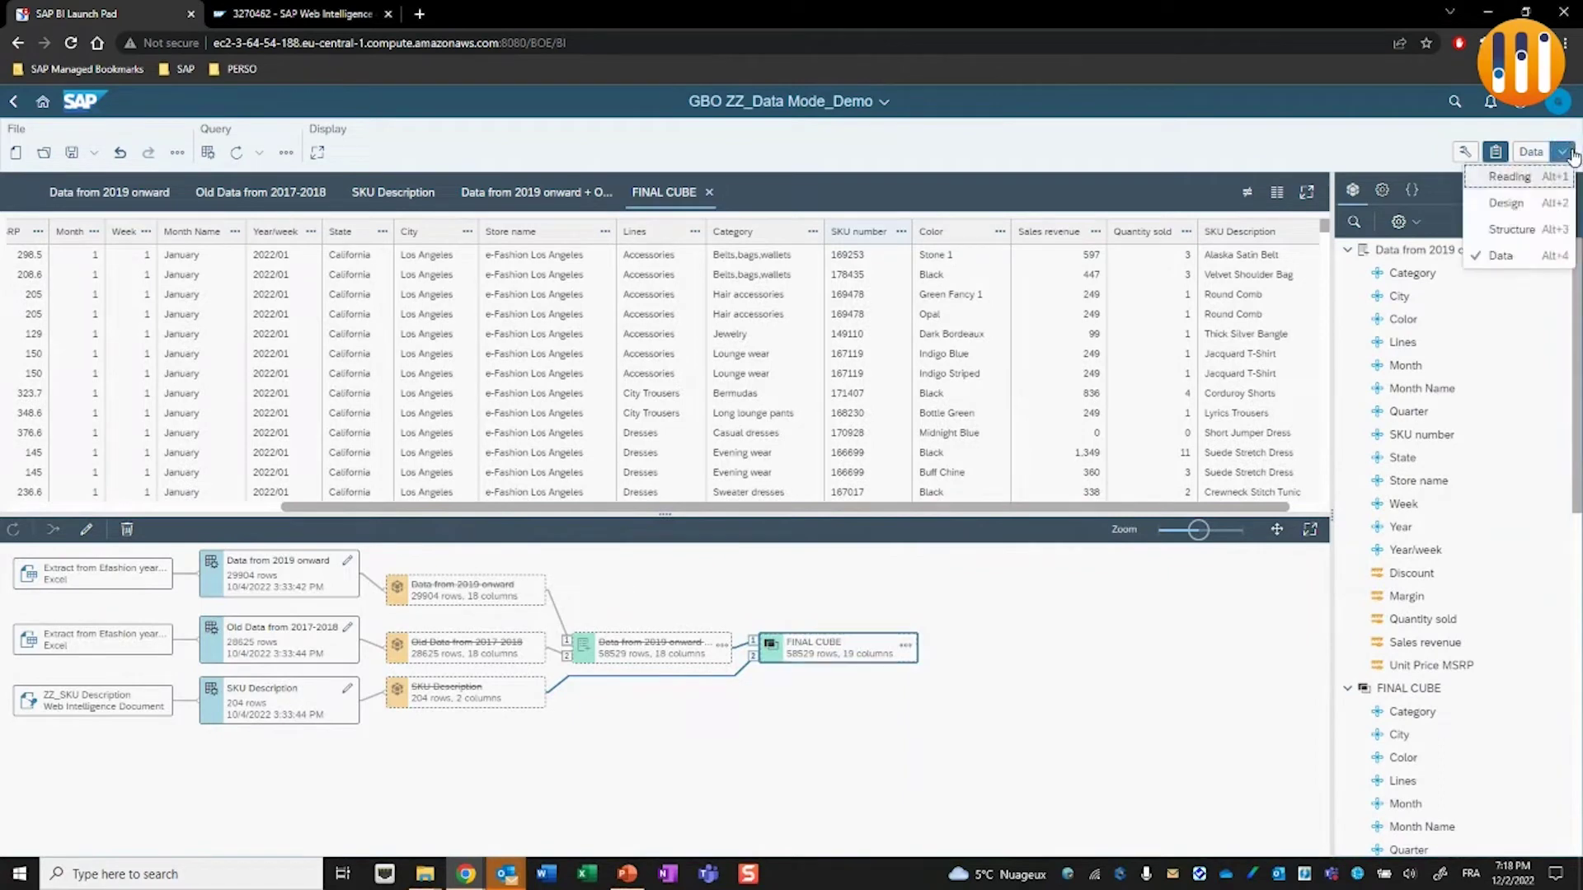
left_click(1502, 203)
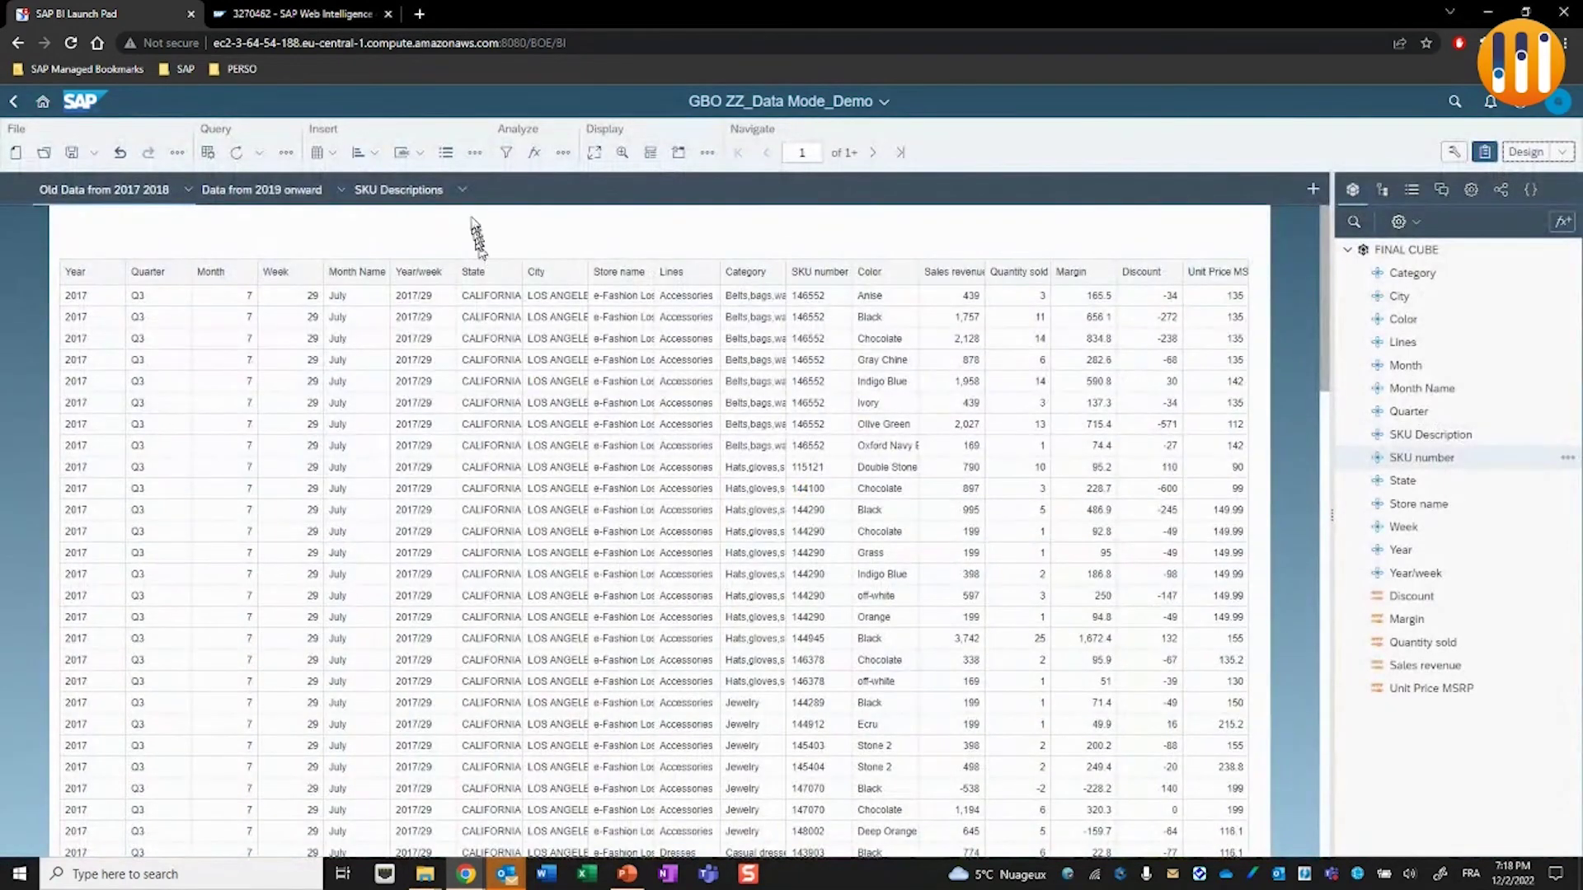
right_click(464, 197)
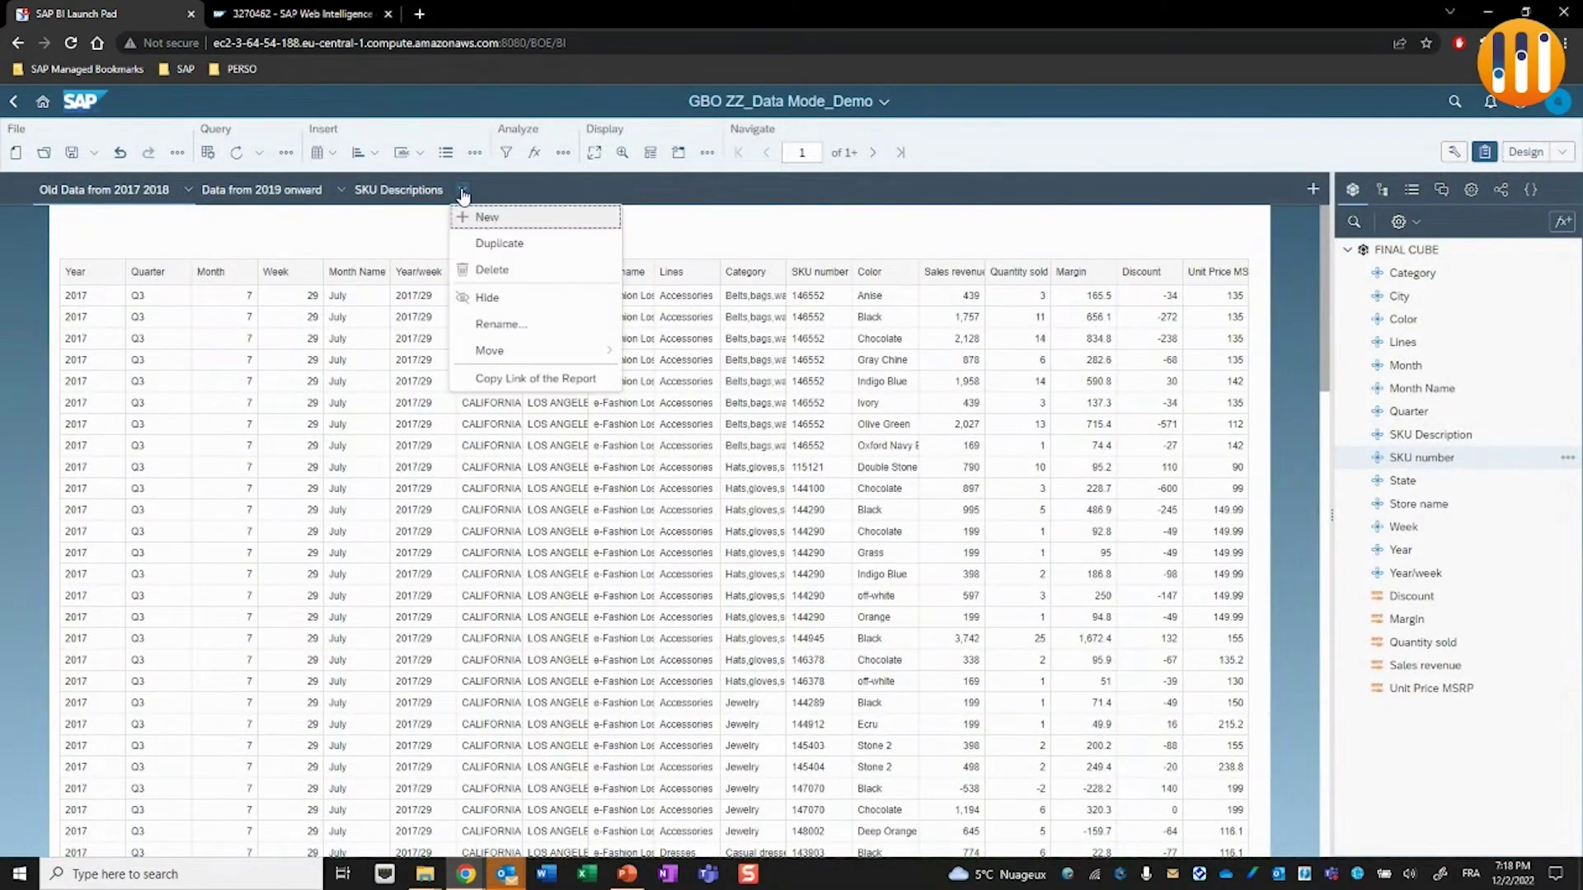
left_click(480, 213)
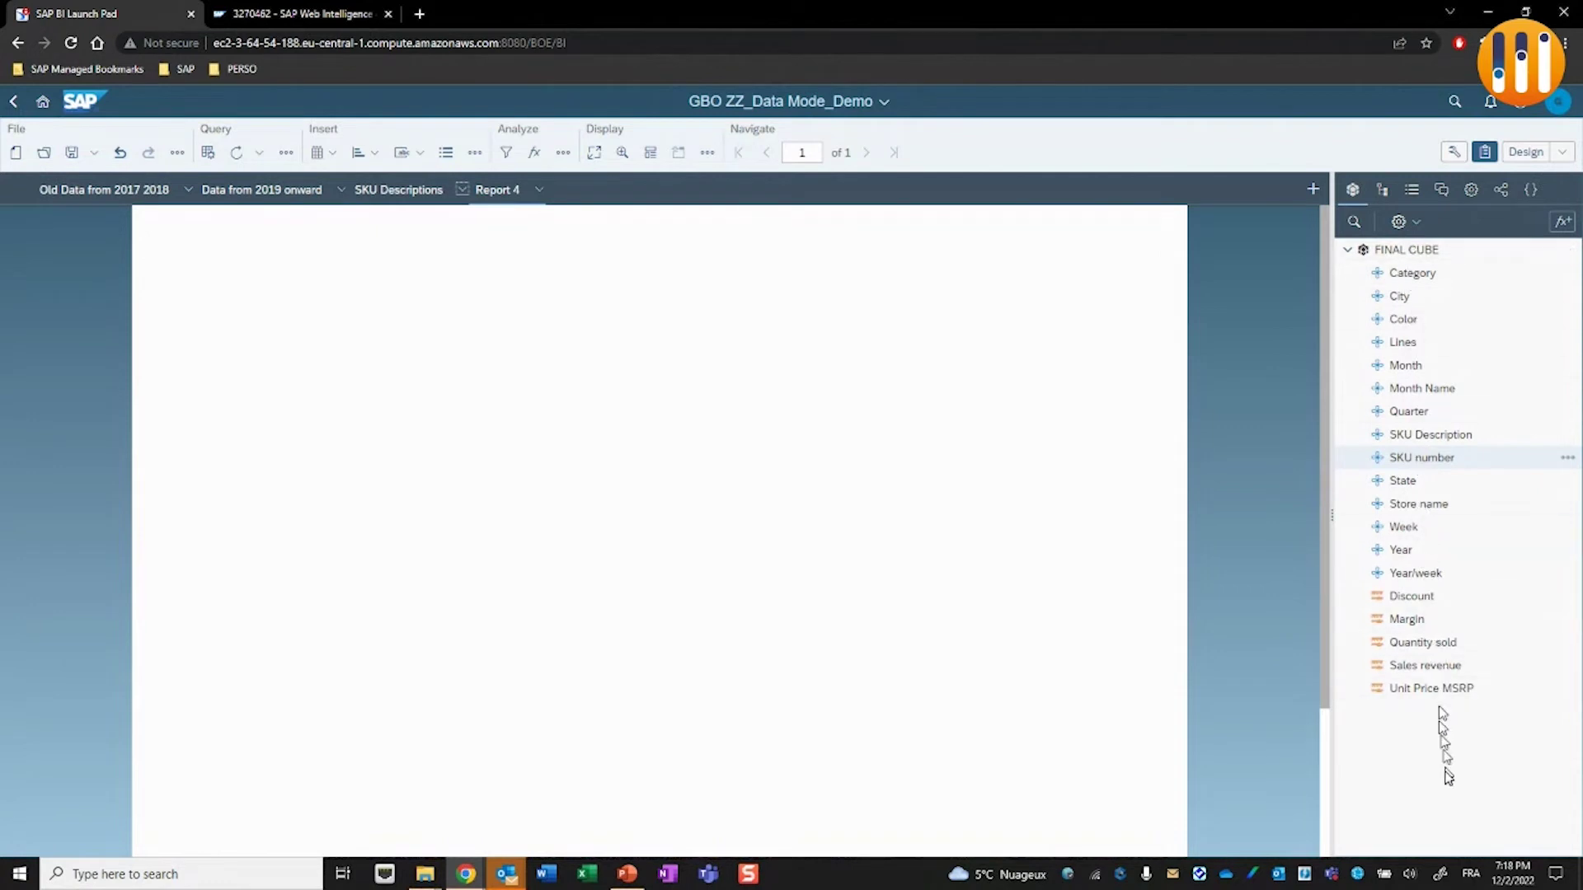
Insert a table in the blank report with FINAL CUBE's Category, City, Color, Lines, Month, Month Name and Quarter.
left_click(1418, 280)
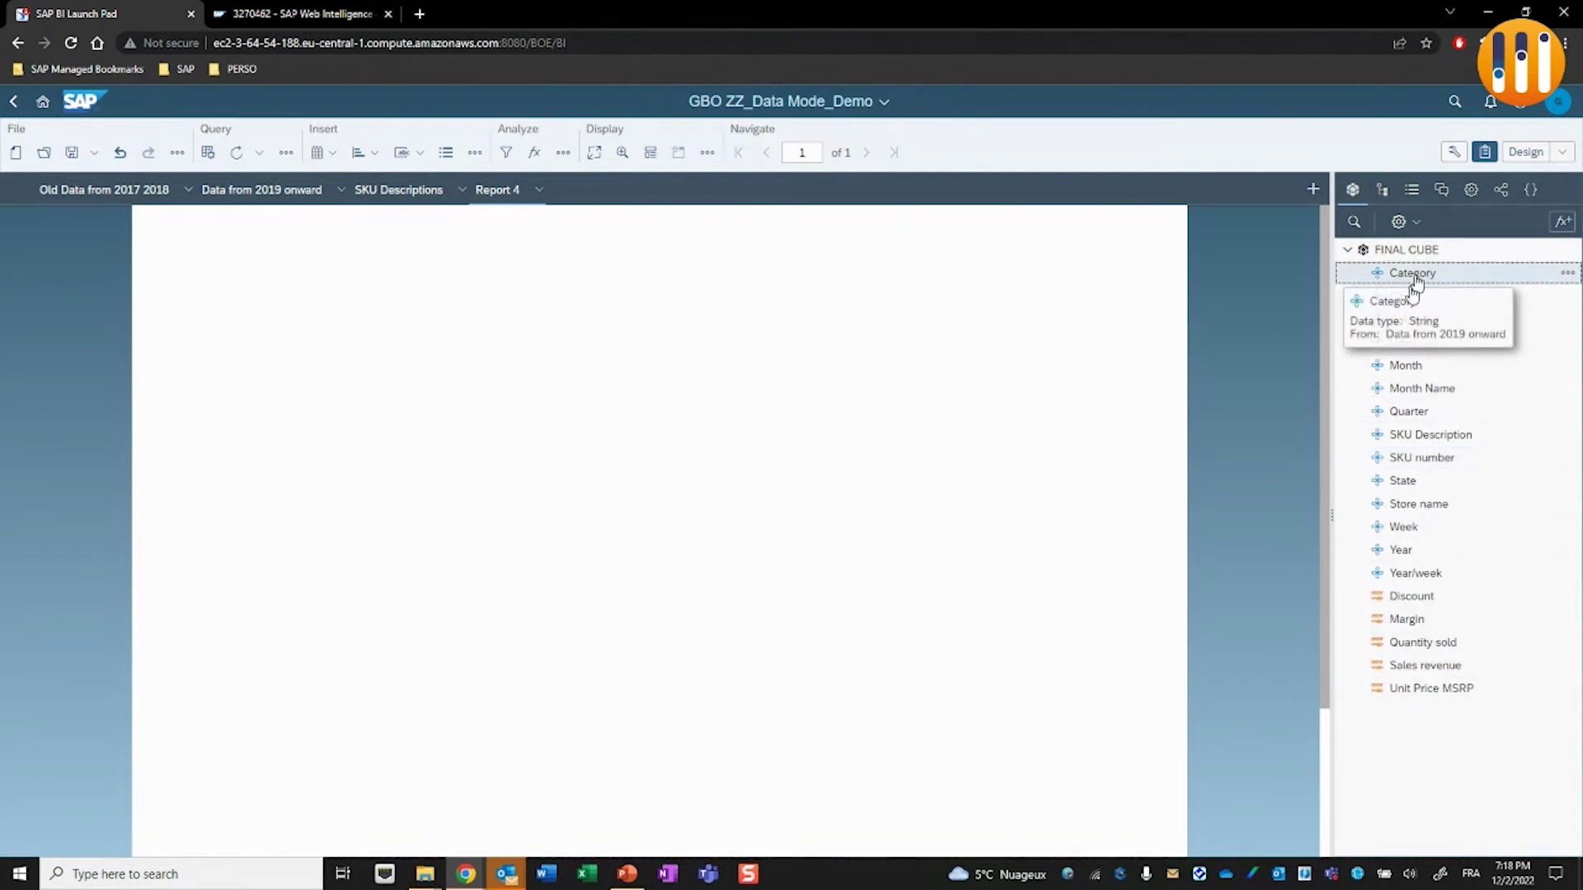
left_click(1412, 415, "shift")
left_click_drag(1411, 418, 471, 409)
left_click(475, 409)
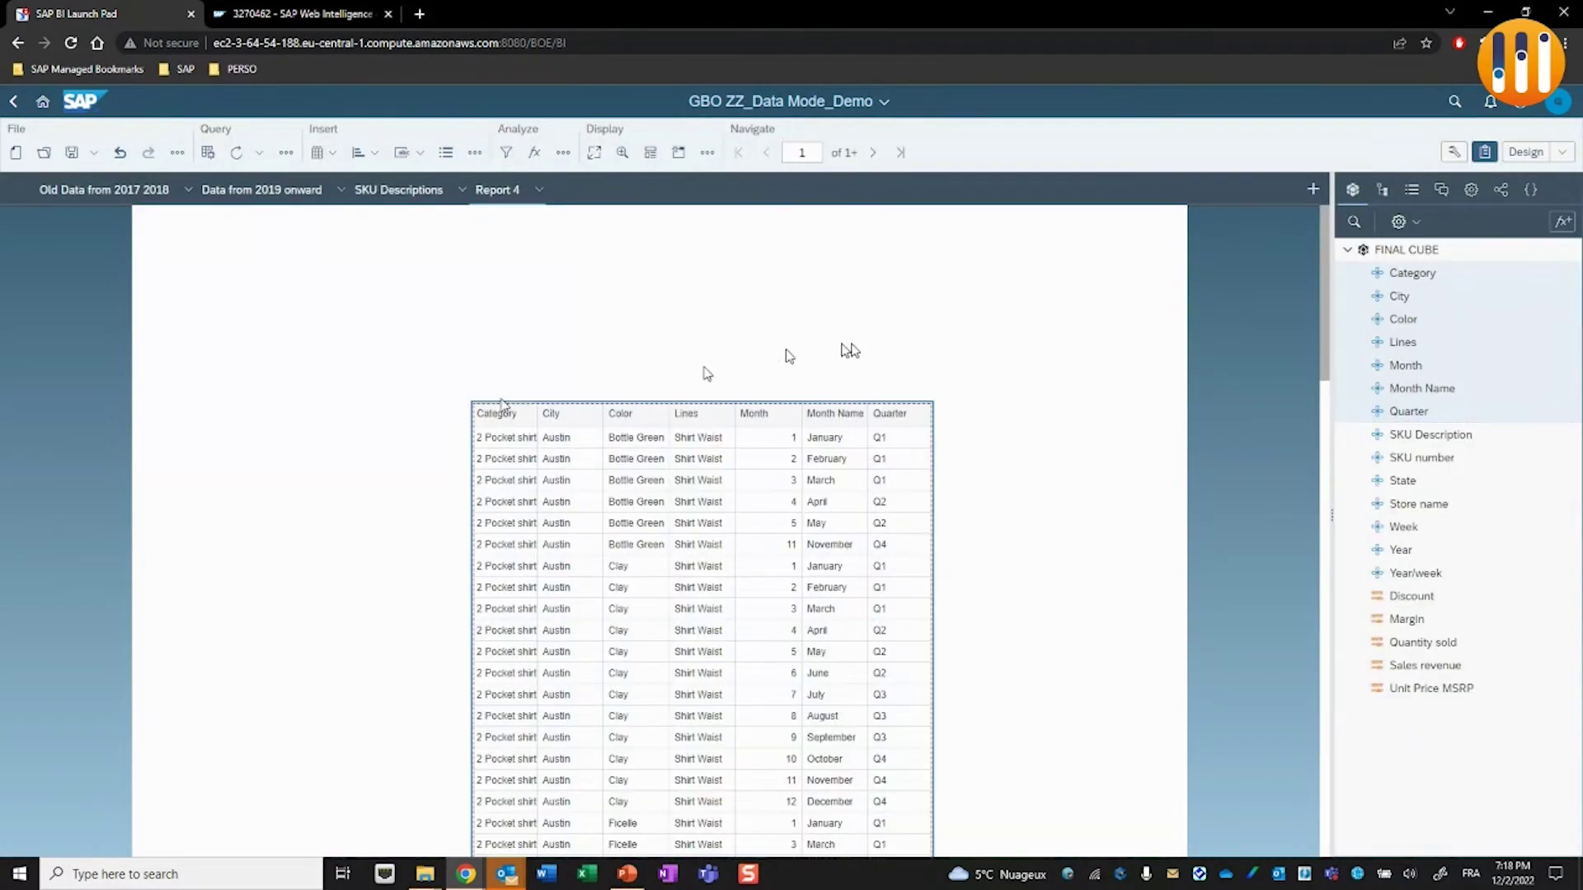
Add the Sales revenue and Quantity sold measures as the last columns of the report table.
left_click(1413, 642)
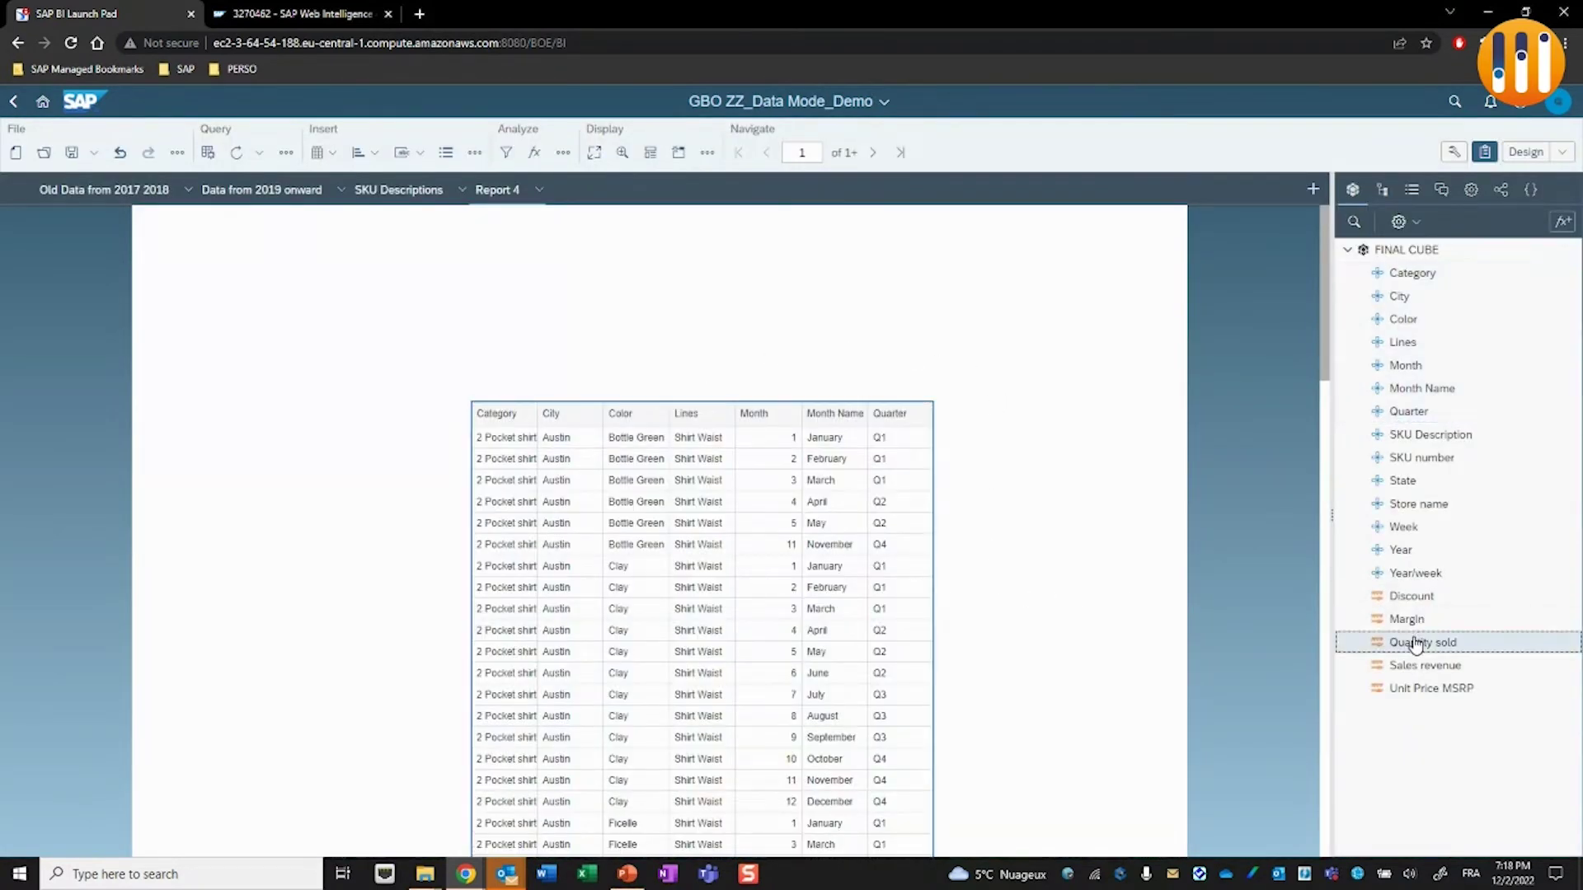
left_click(1454, 152)
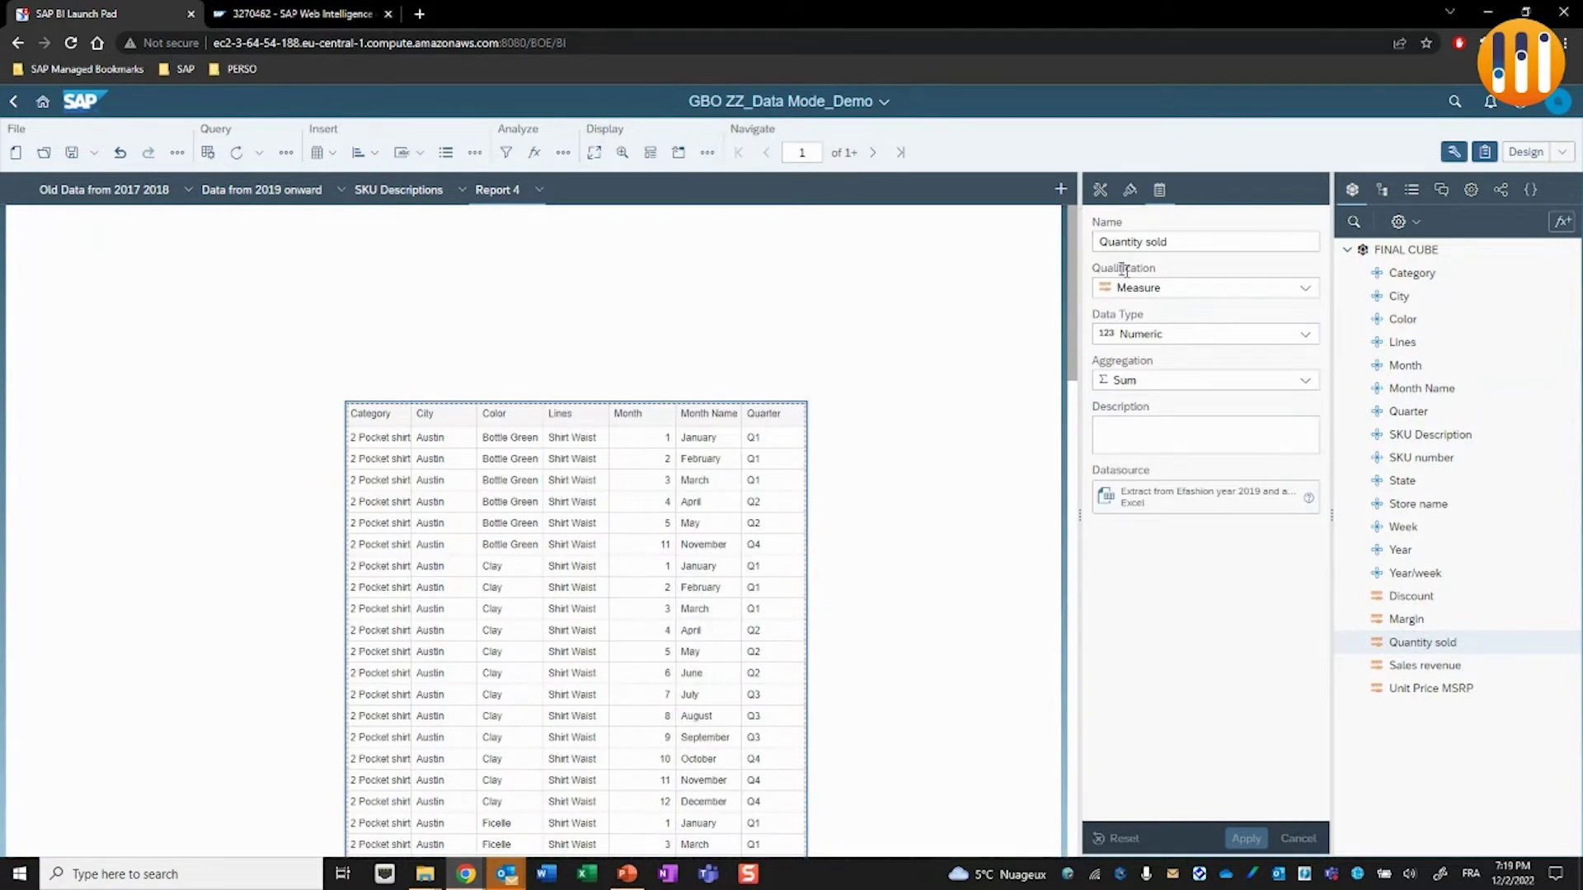
left_click(1101, 192)
left_click(1407, 668)
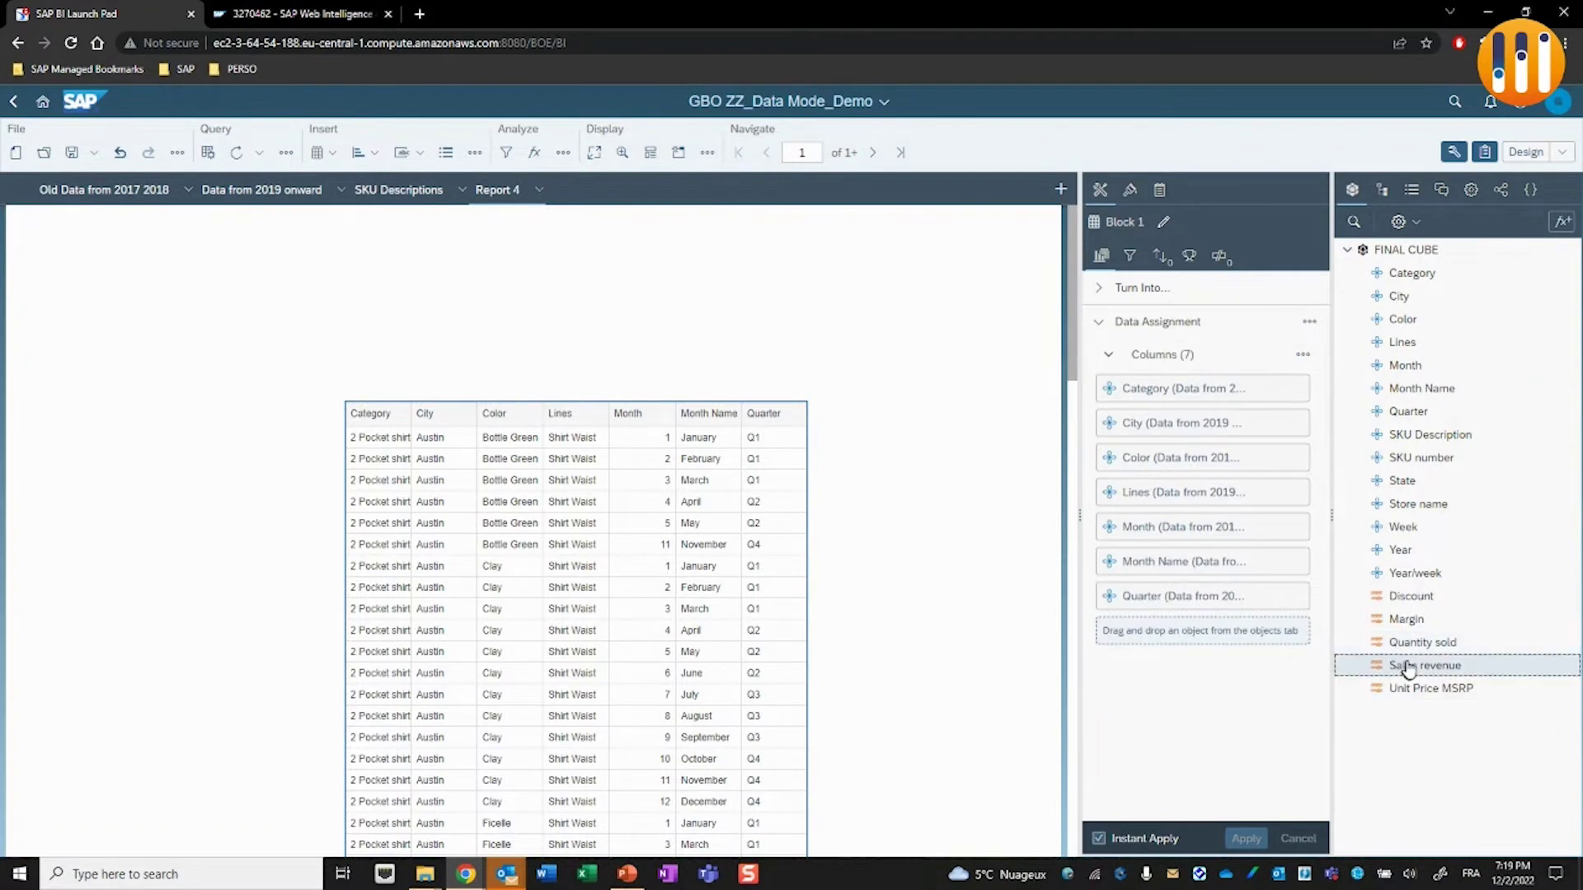
left_click_drag(1407, 668, 1209, 628)
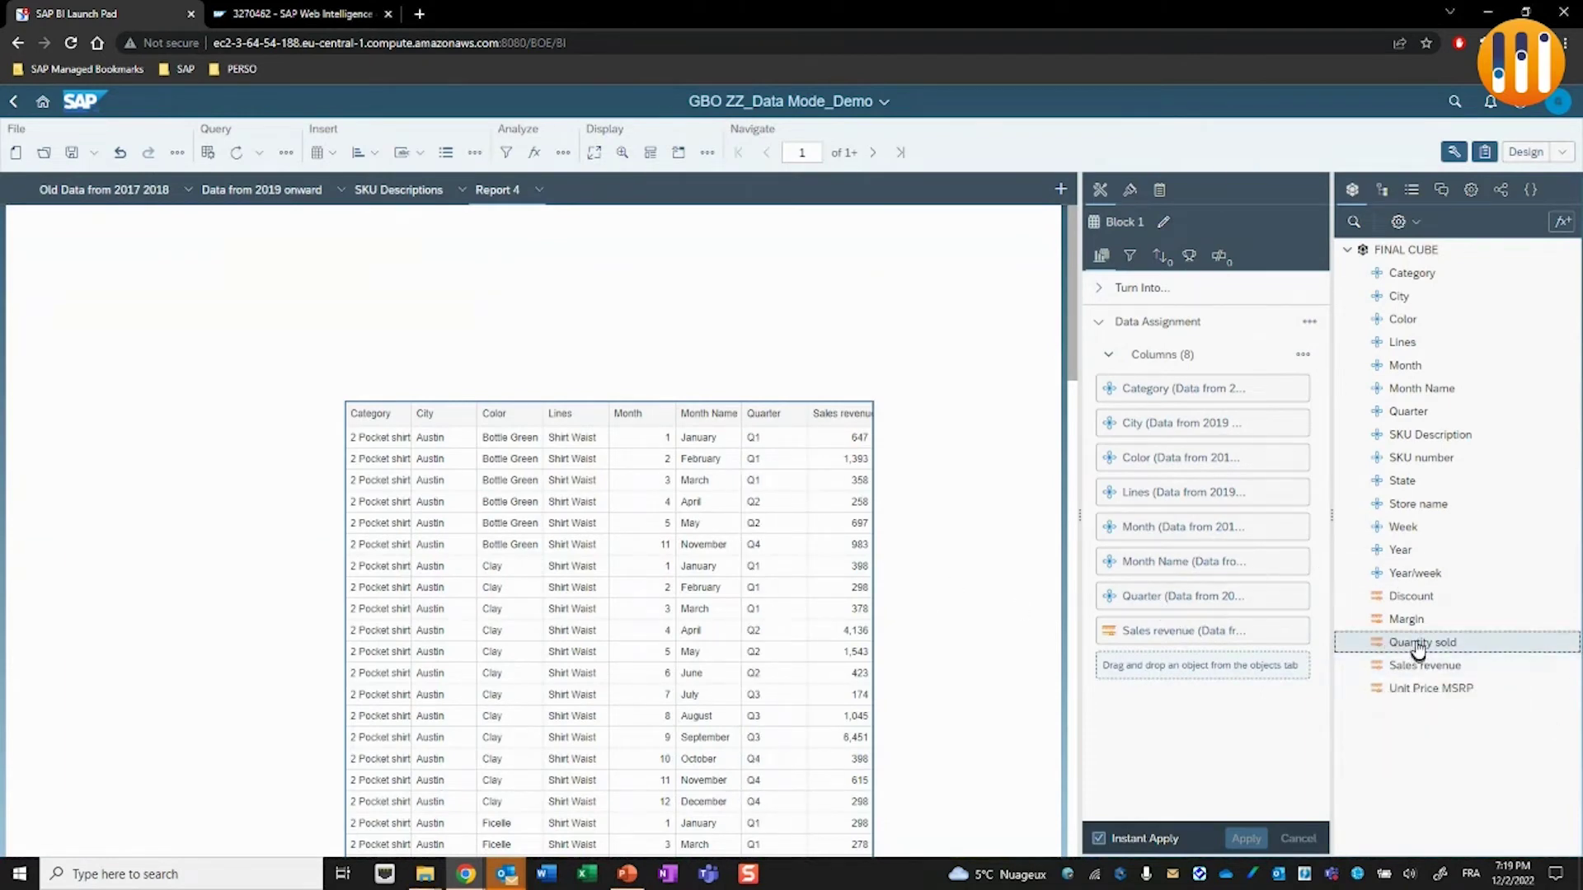
left_click_drag(1419, 651, 870, 489)
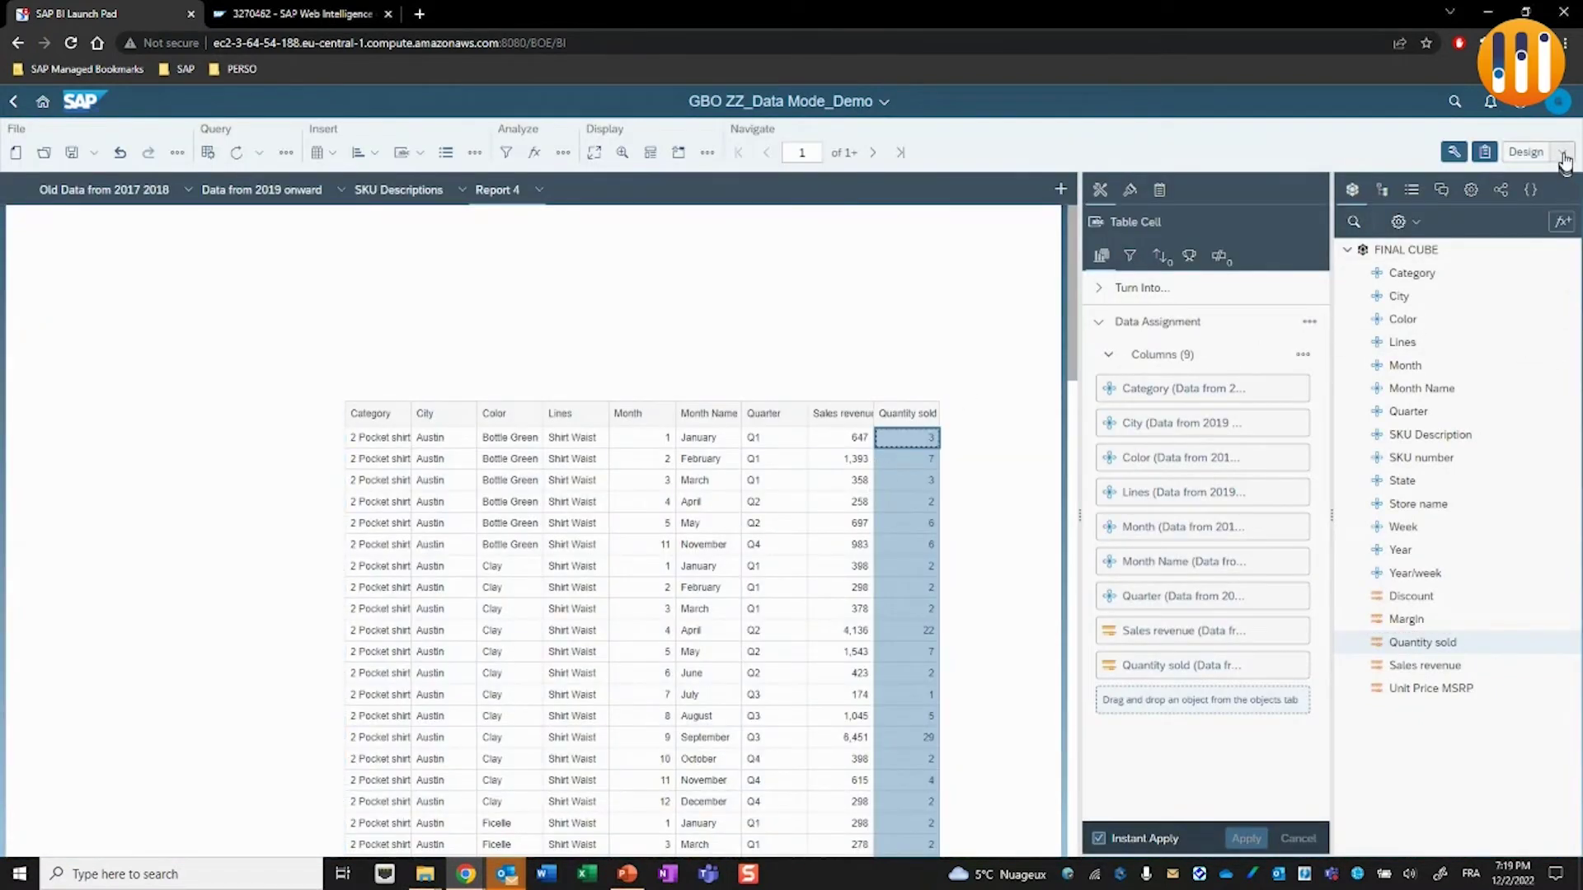
Return to Data mode and convert FINAL CUBE's Month Name values to upper case.
left_click(1565, 161)
left_click(1515, 246)
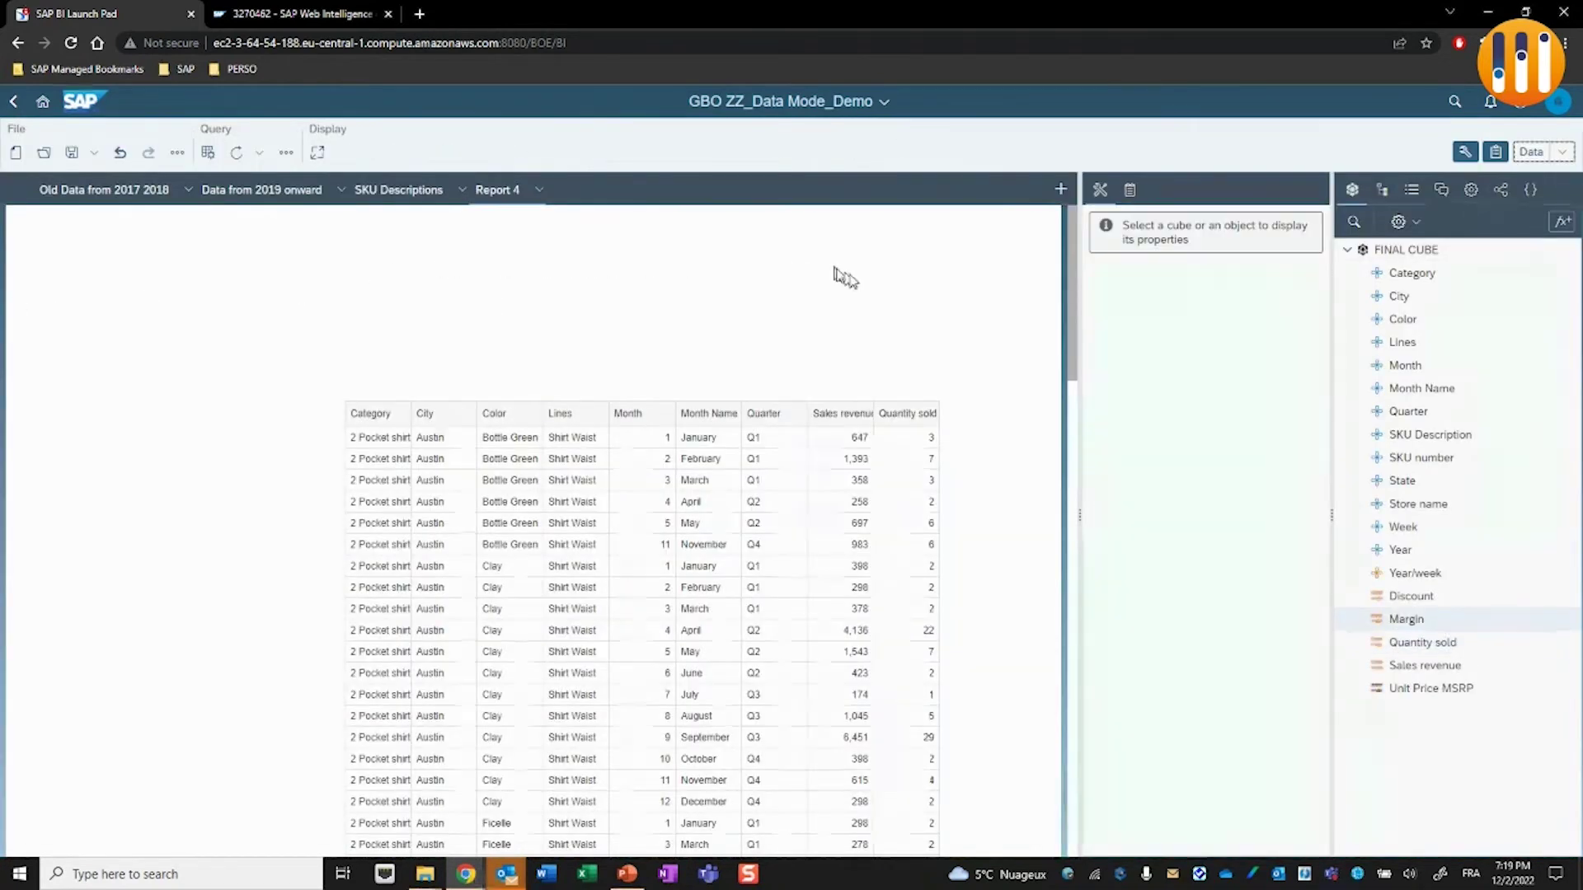
left_click(801, 635)
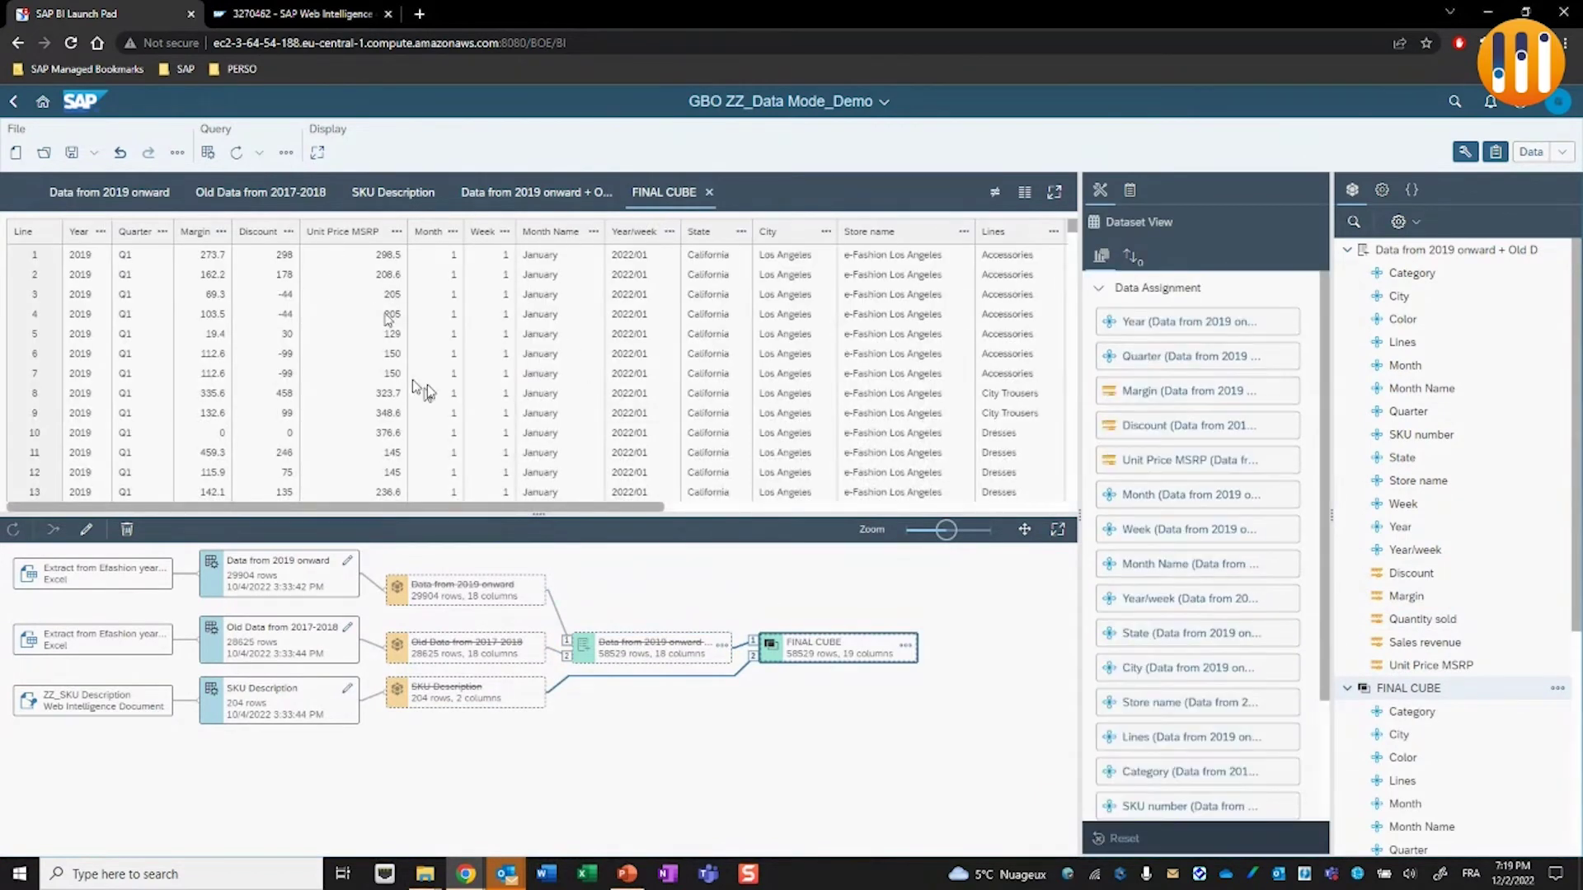
left_click(593, 232)
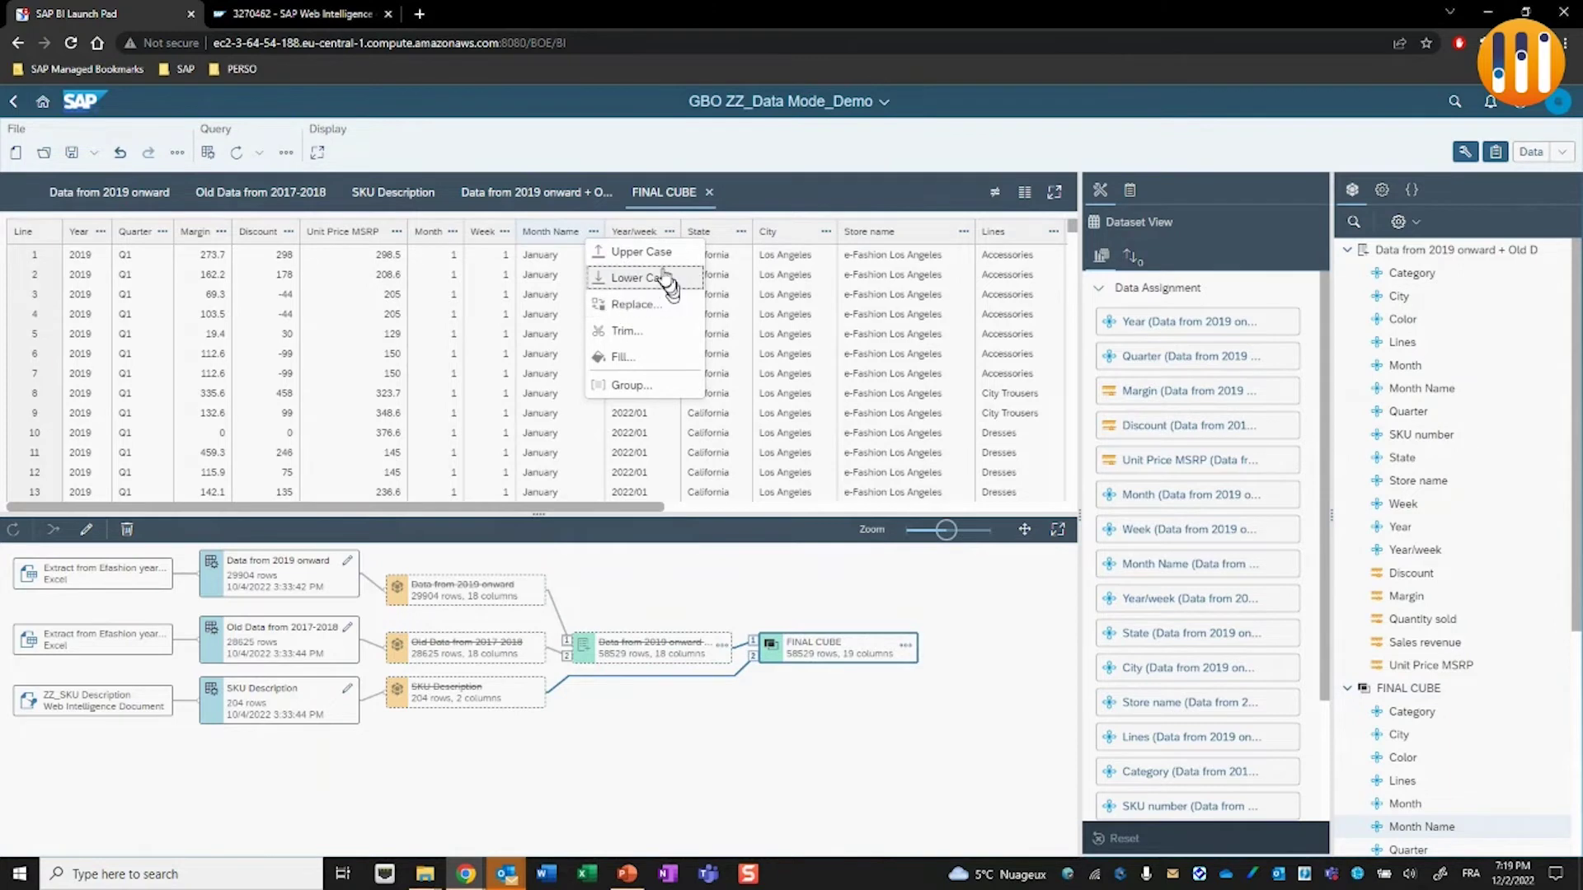
left_click(641, 252)
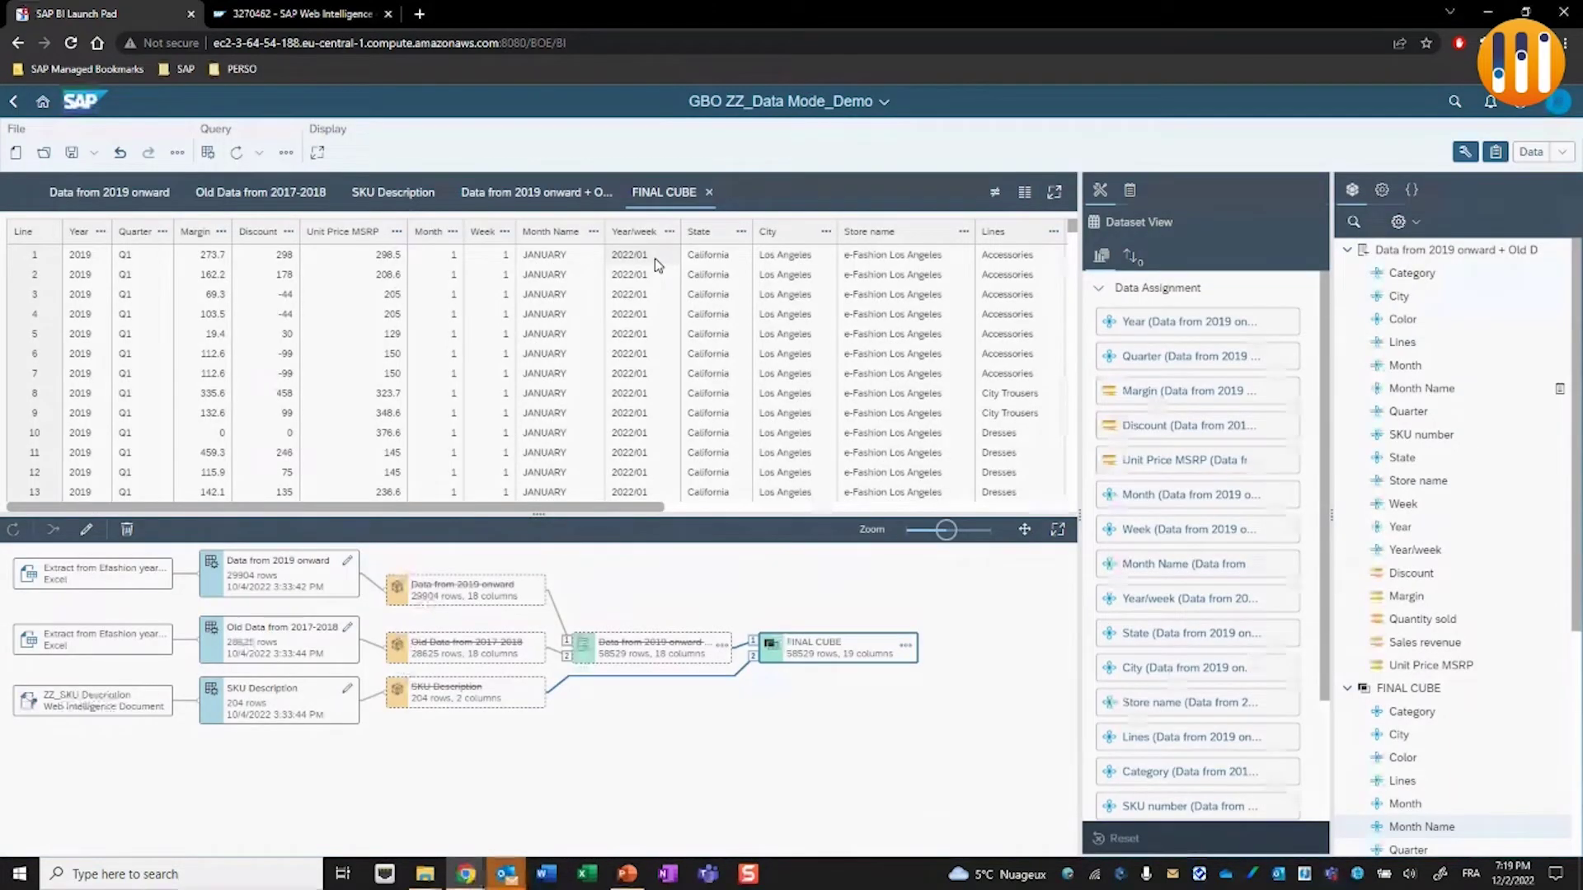
Convert FINAL CUBE's City values to lower case and check the changed rows.
left_click(825, 232)
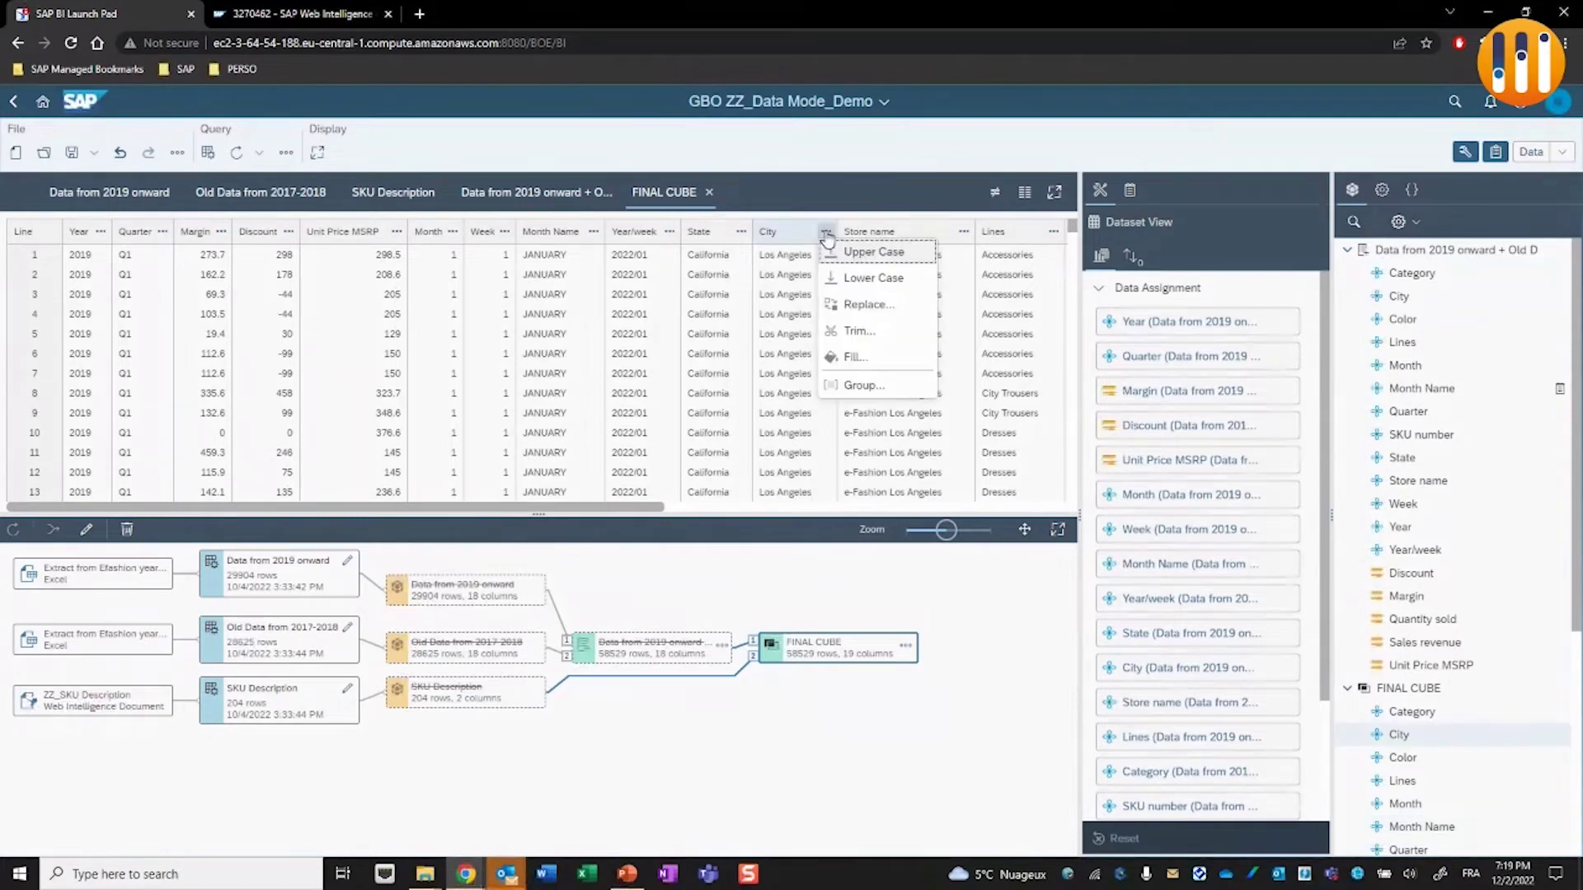
left_click(867, 286)
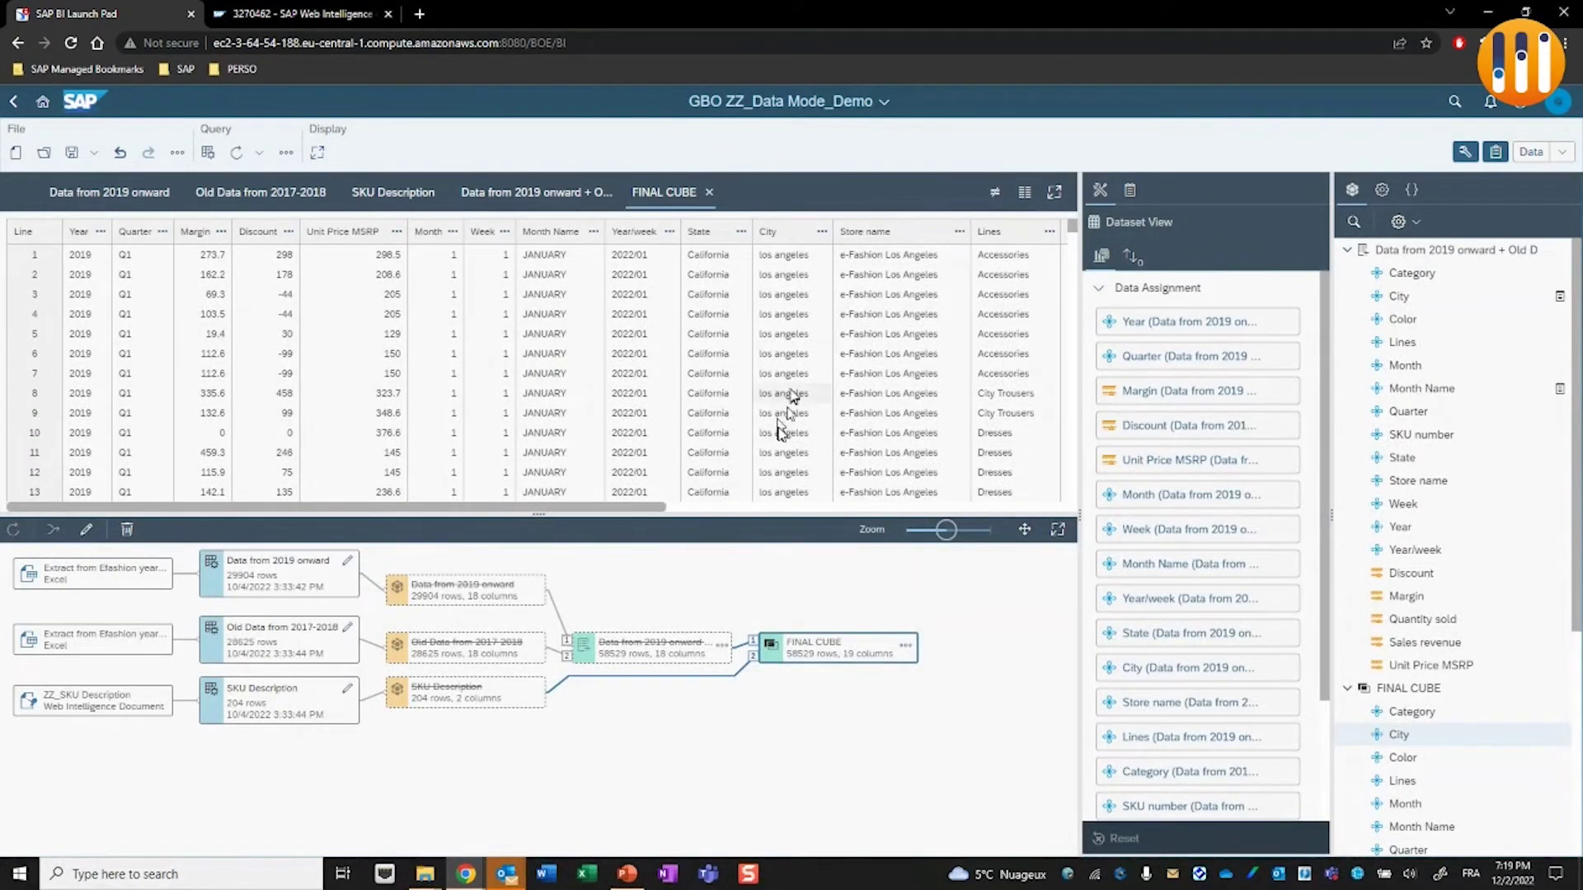
scroll(779, 360, "down", 5)
scroll(779, 361, "down", 5)
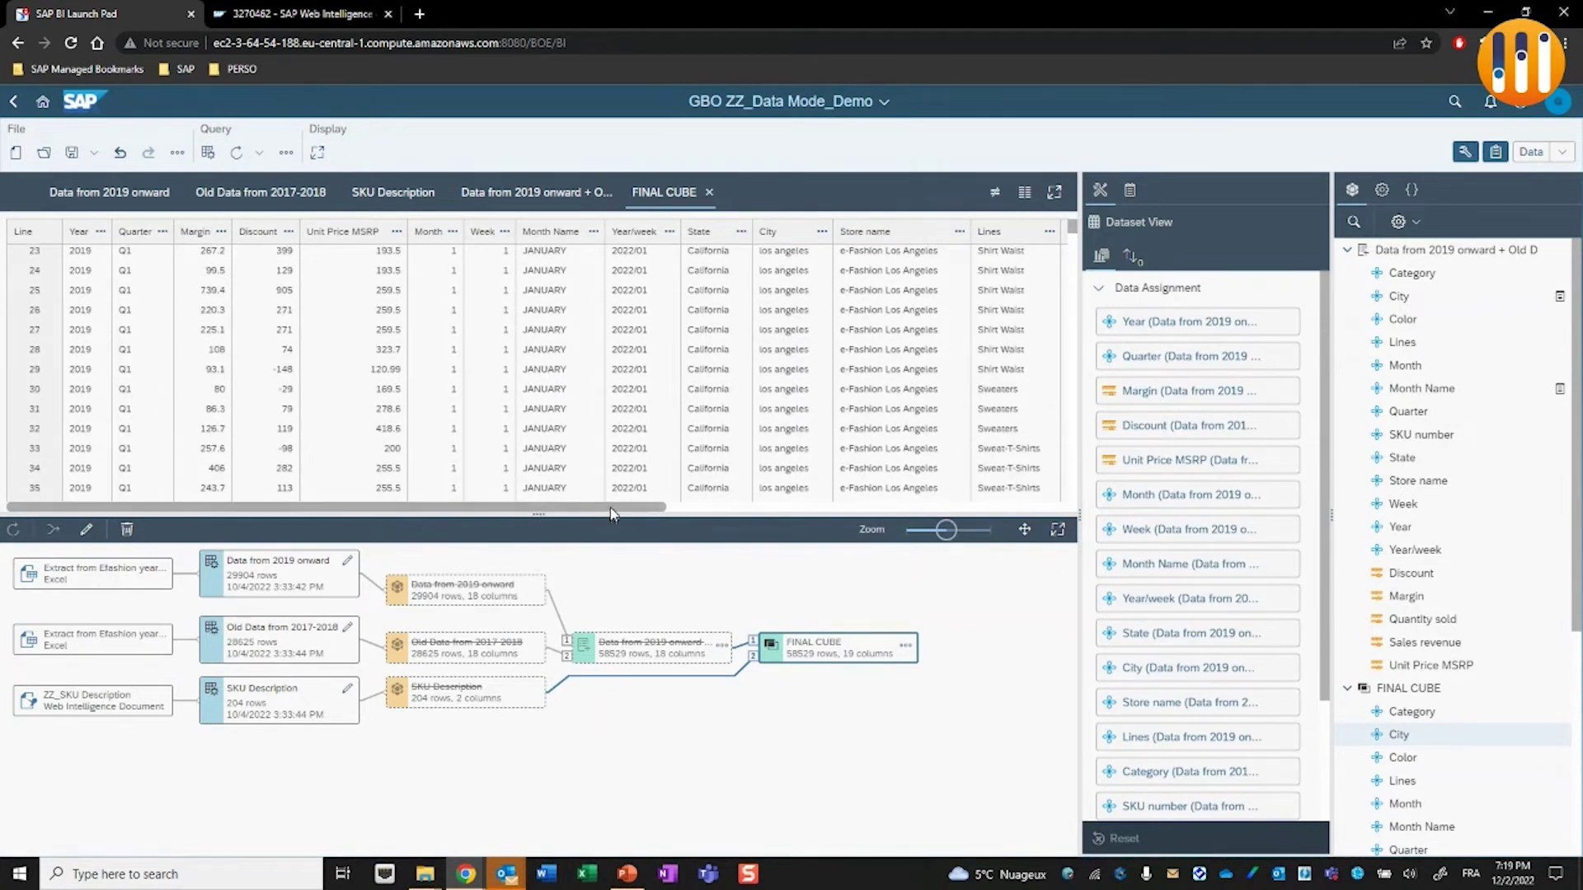
Replace "e-Fashion" with "MYBRAND" in FINAL CUBE's Store name column.
left_click_drag(611, 510, 788, 511)
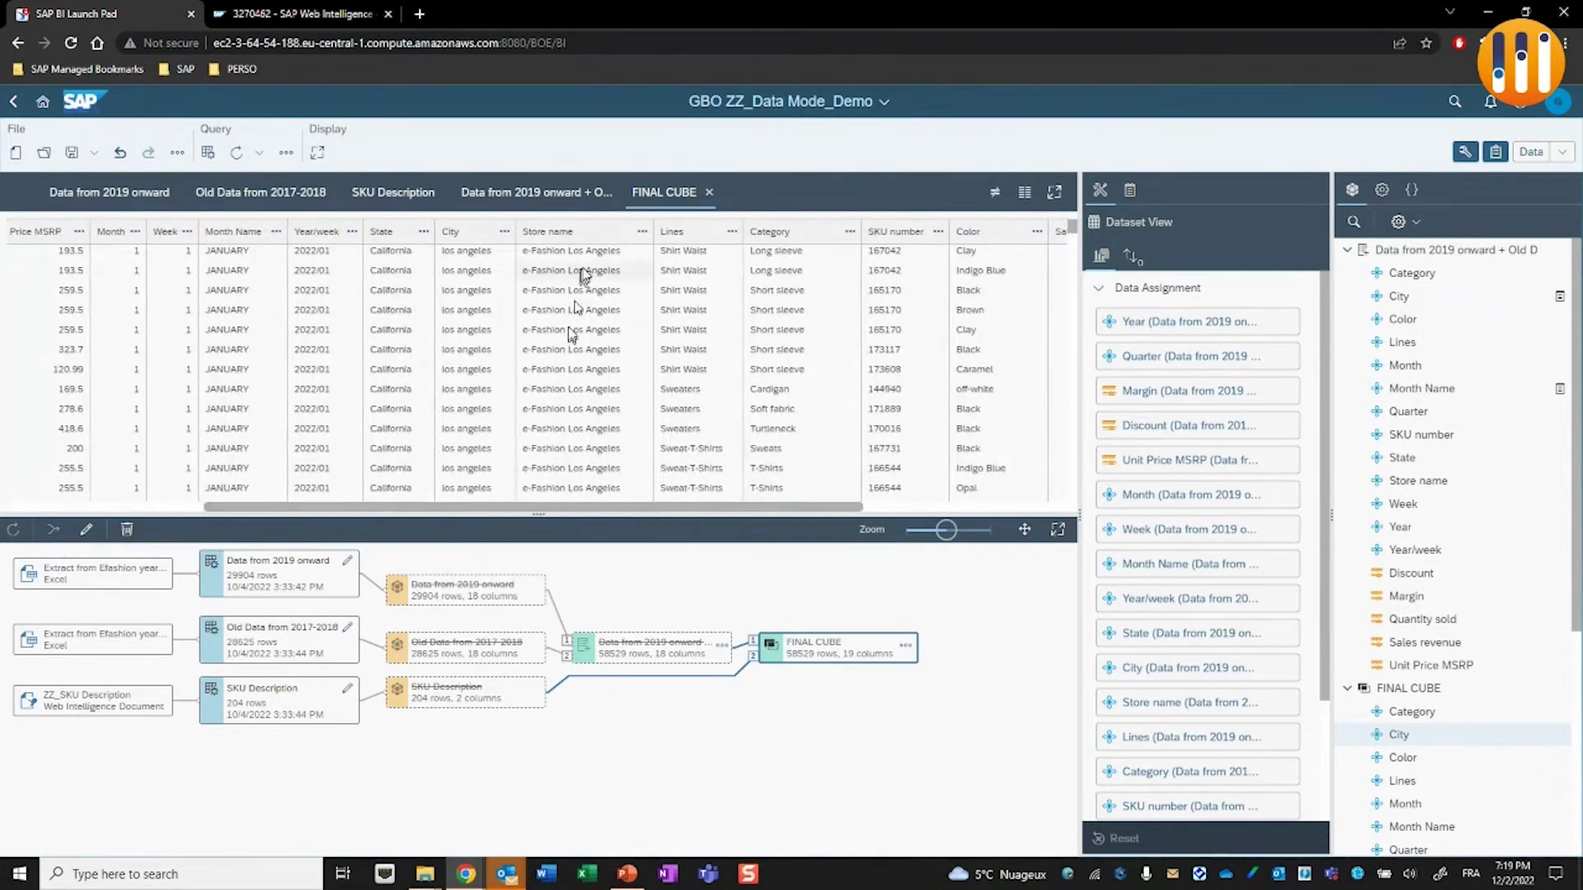
left_click(642, 231)
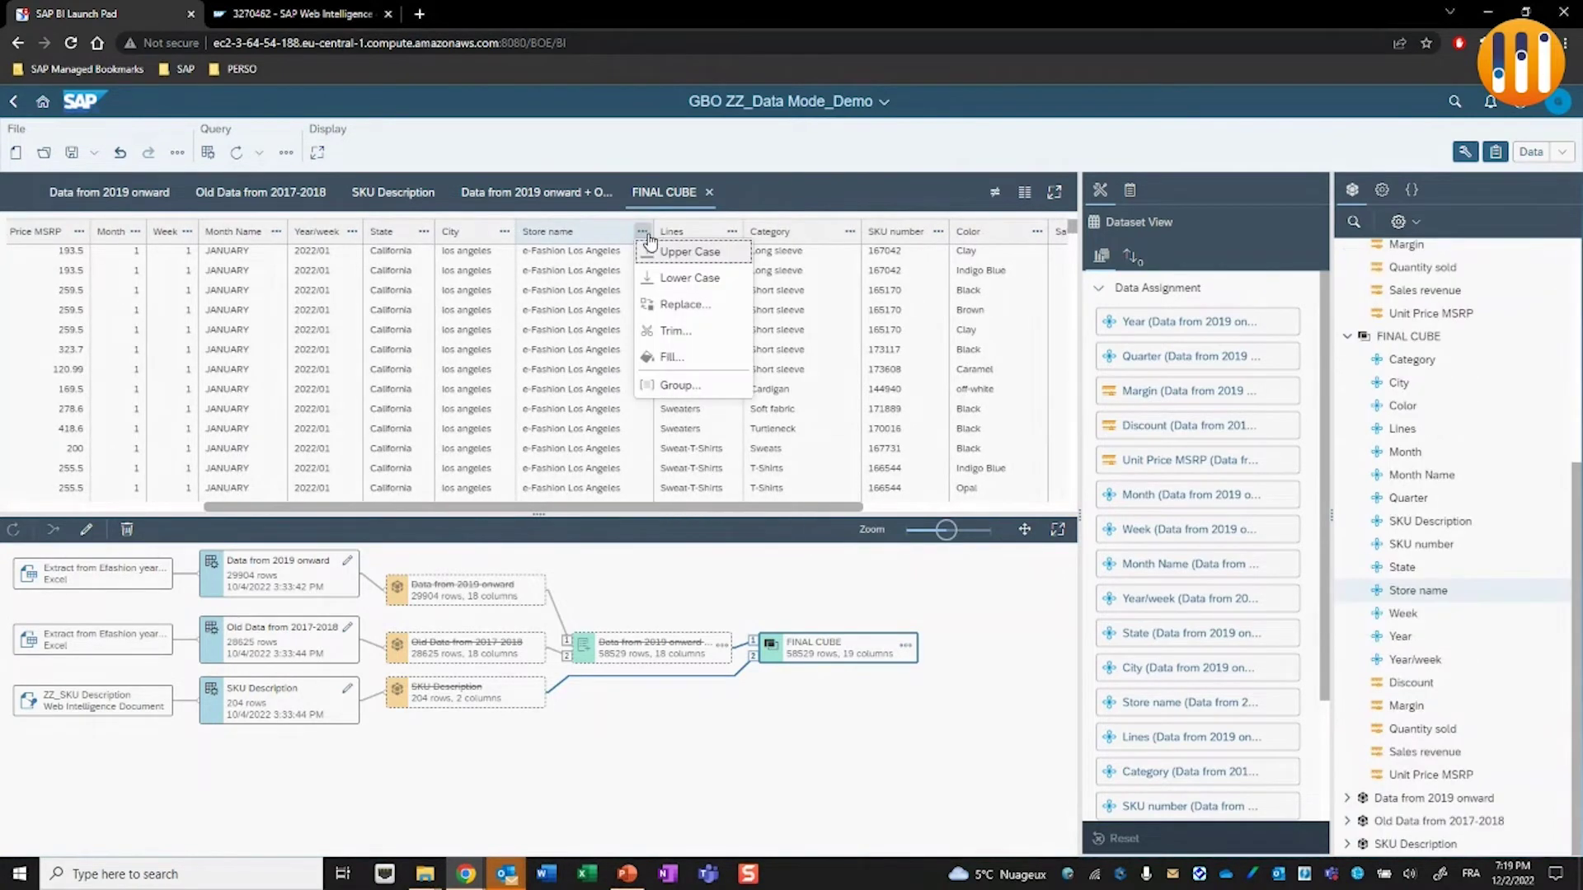
left_click(688, 305)
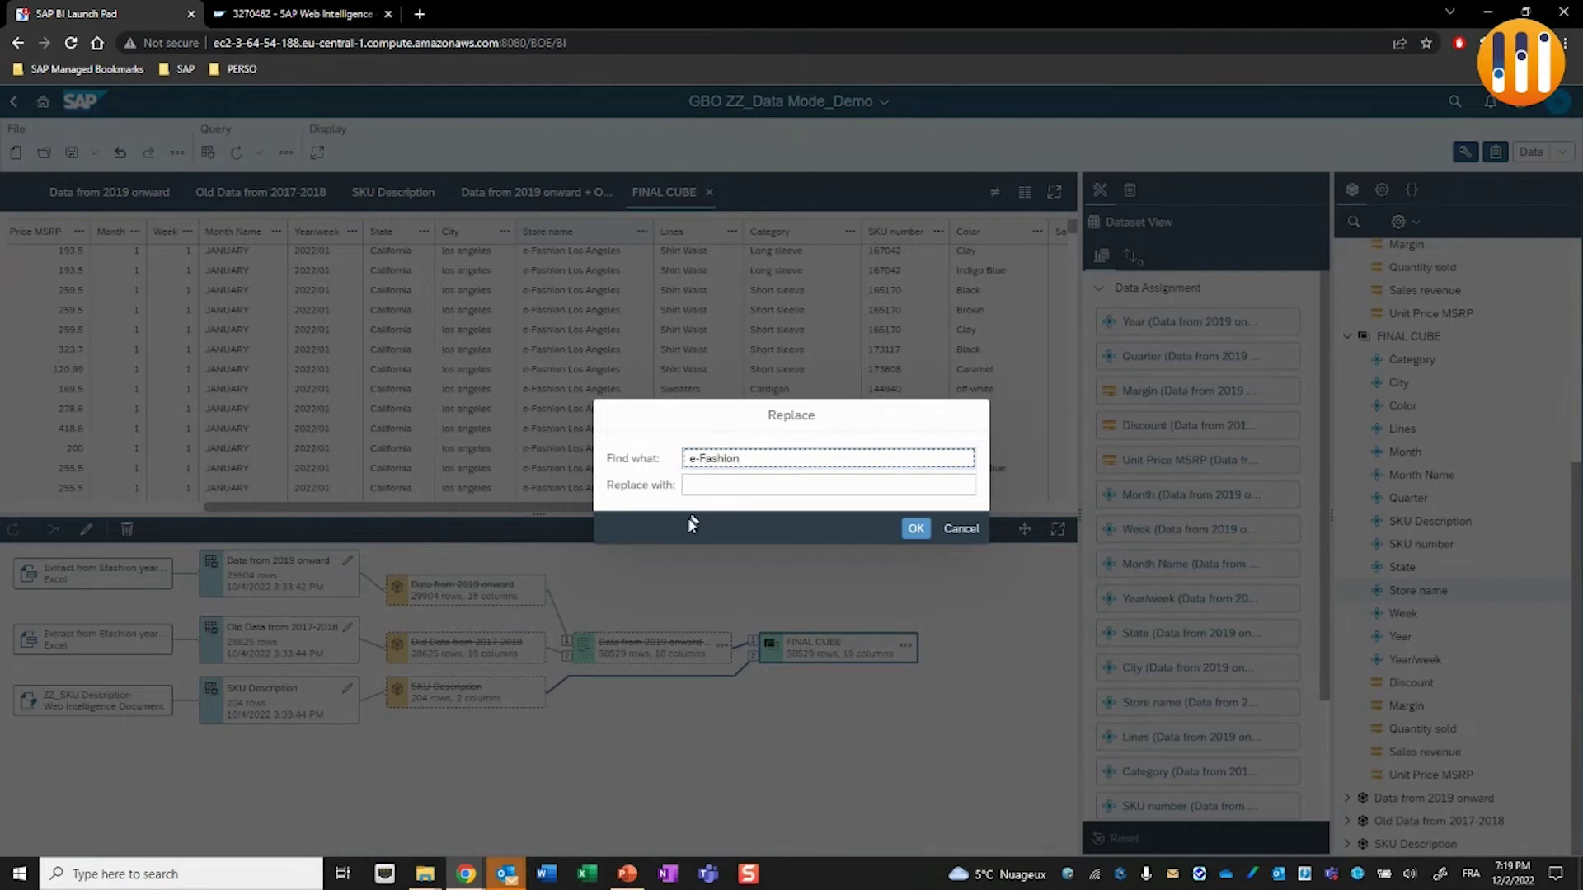
left_click(711, 487)
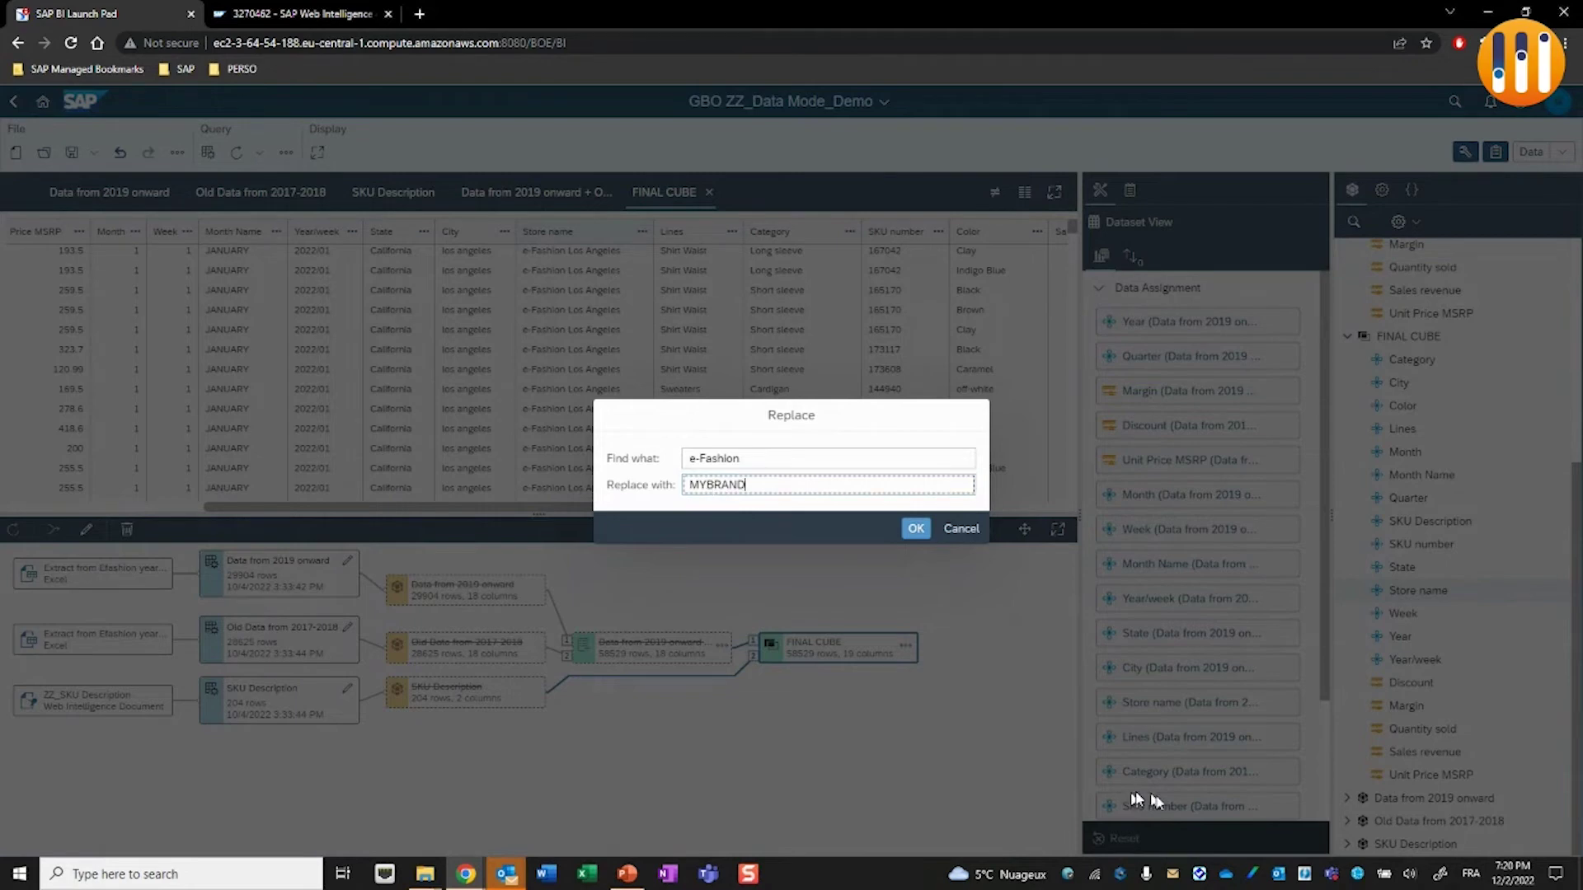
left_click(913, 530)
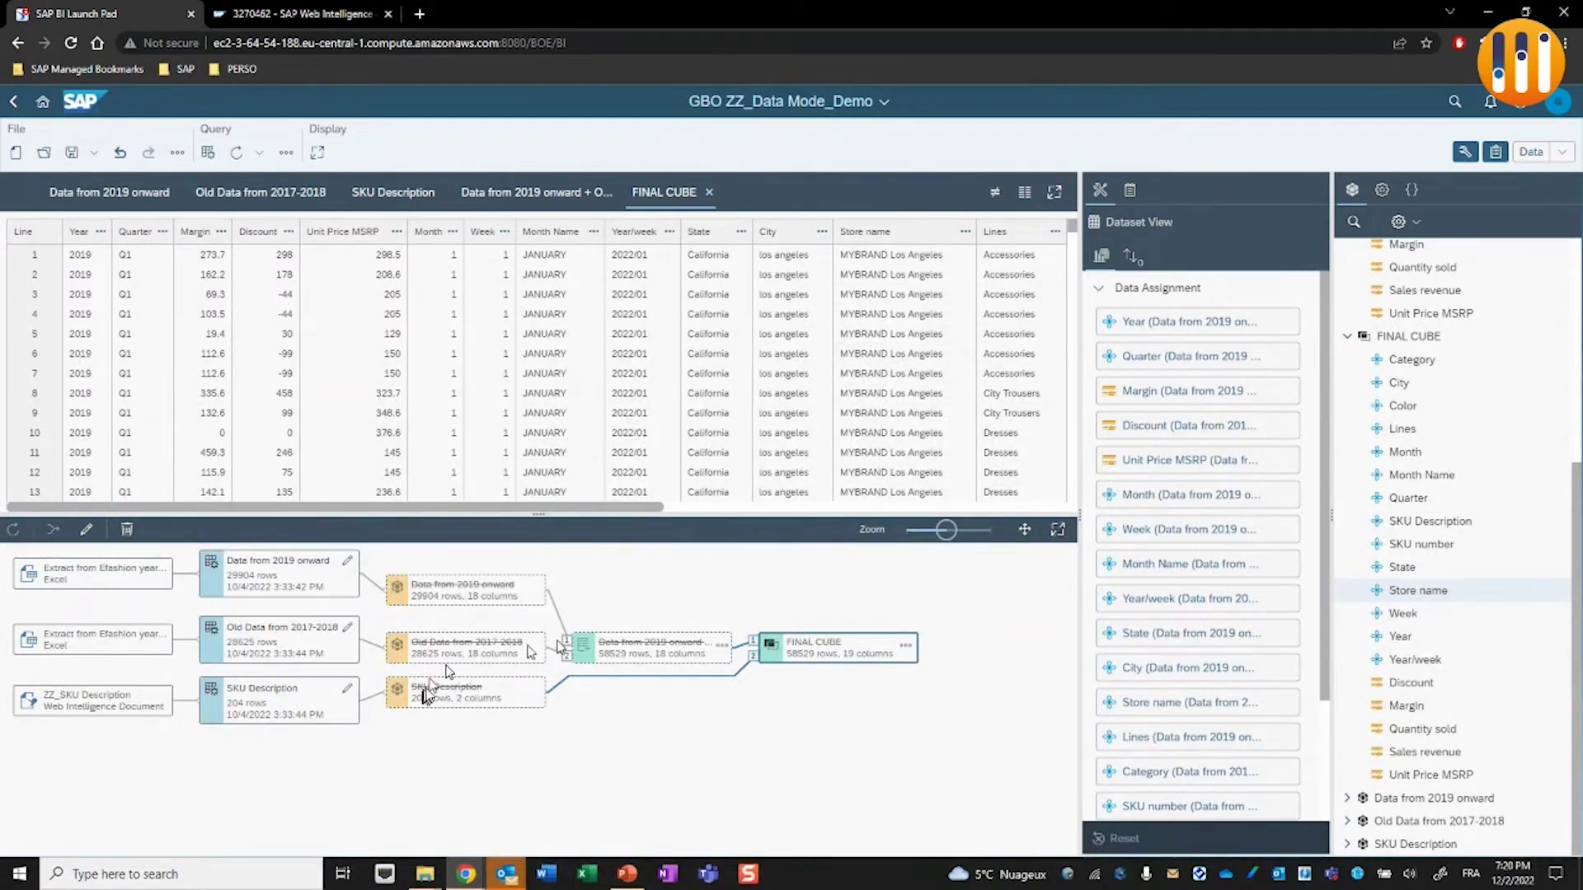
Switch back to Design mode and insert Store name between Month and Month Name in the Report 4 table.
left_click(1562, 151)
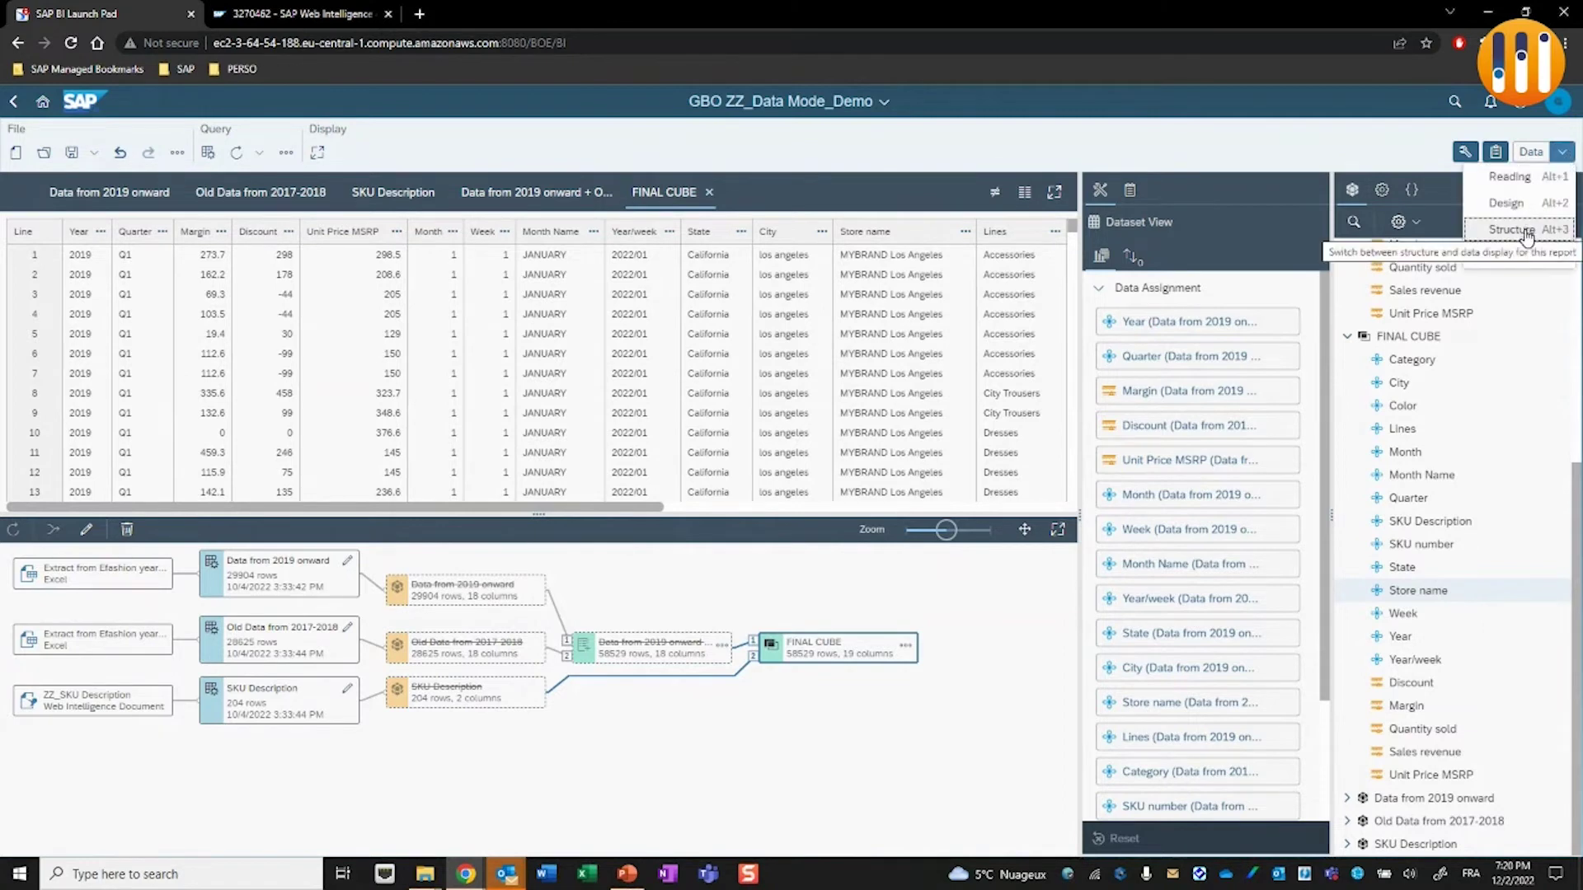
left_click(1516, 206)
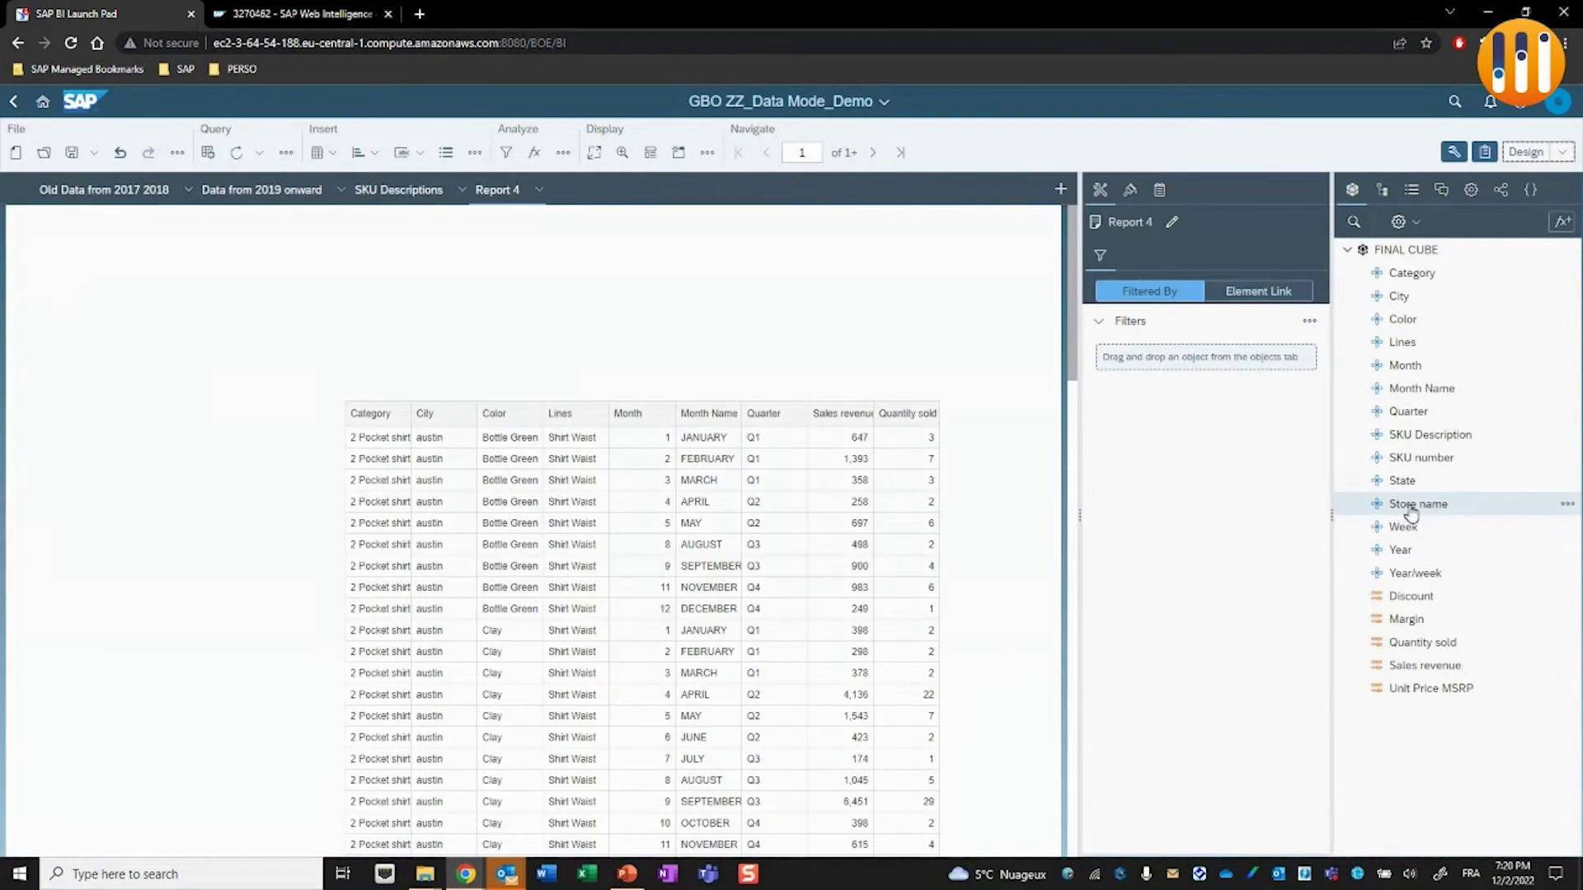
mouse_move(1408, 518)
left_mouse_down()
mouse_move(915, 485)
mouse_move(689, 449)
mouse_move(673, 426)
left_mouse_up()
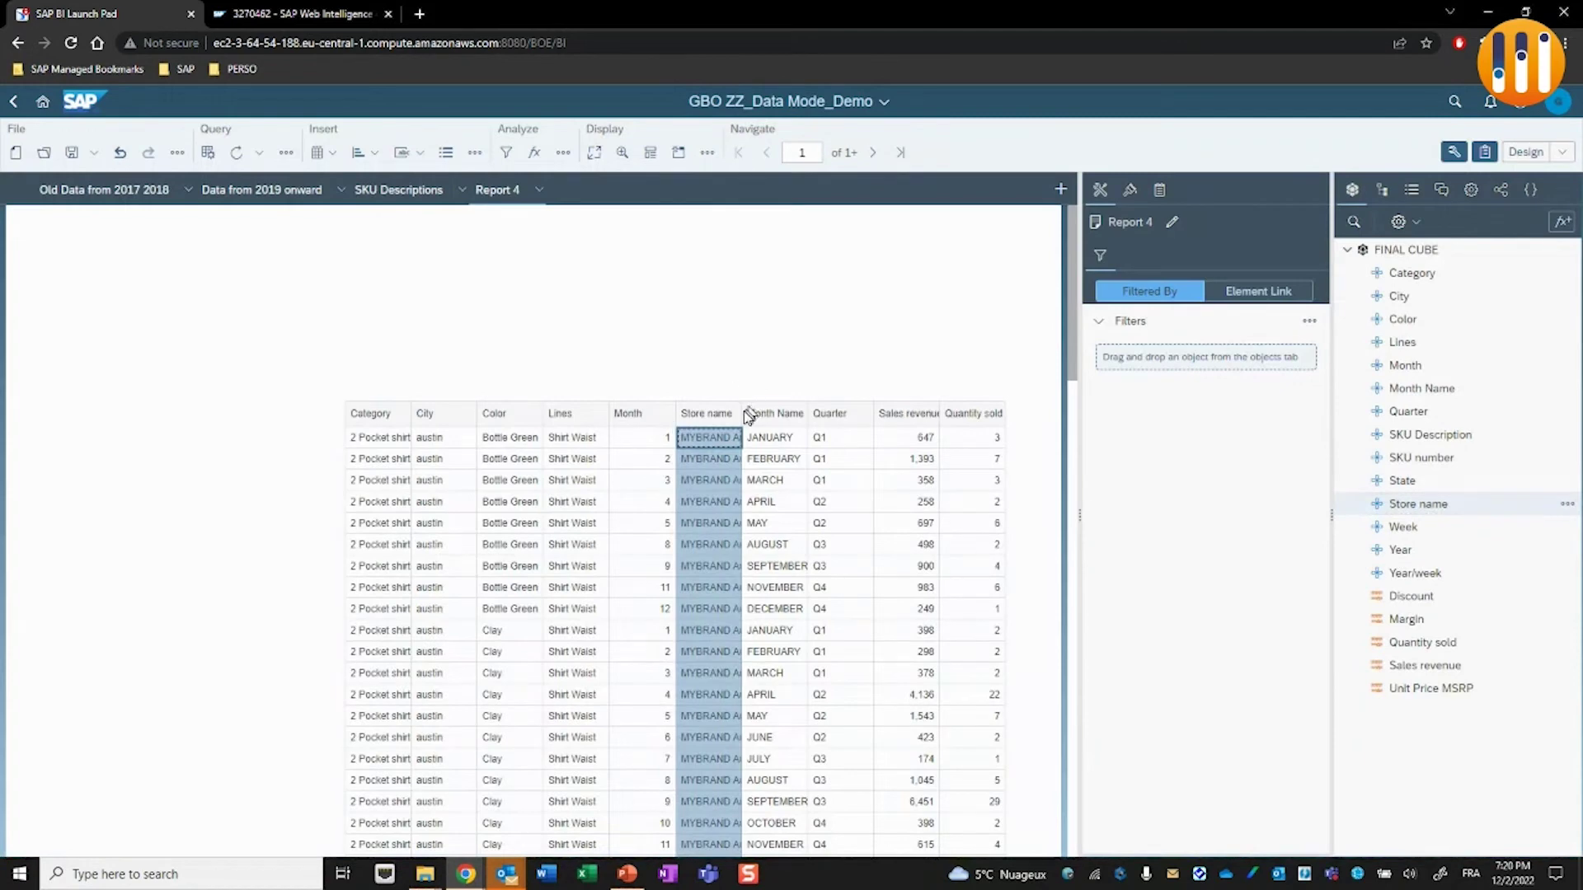
left_click(737, 413)
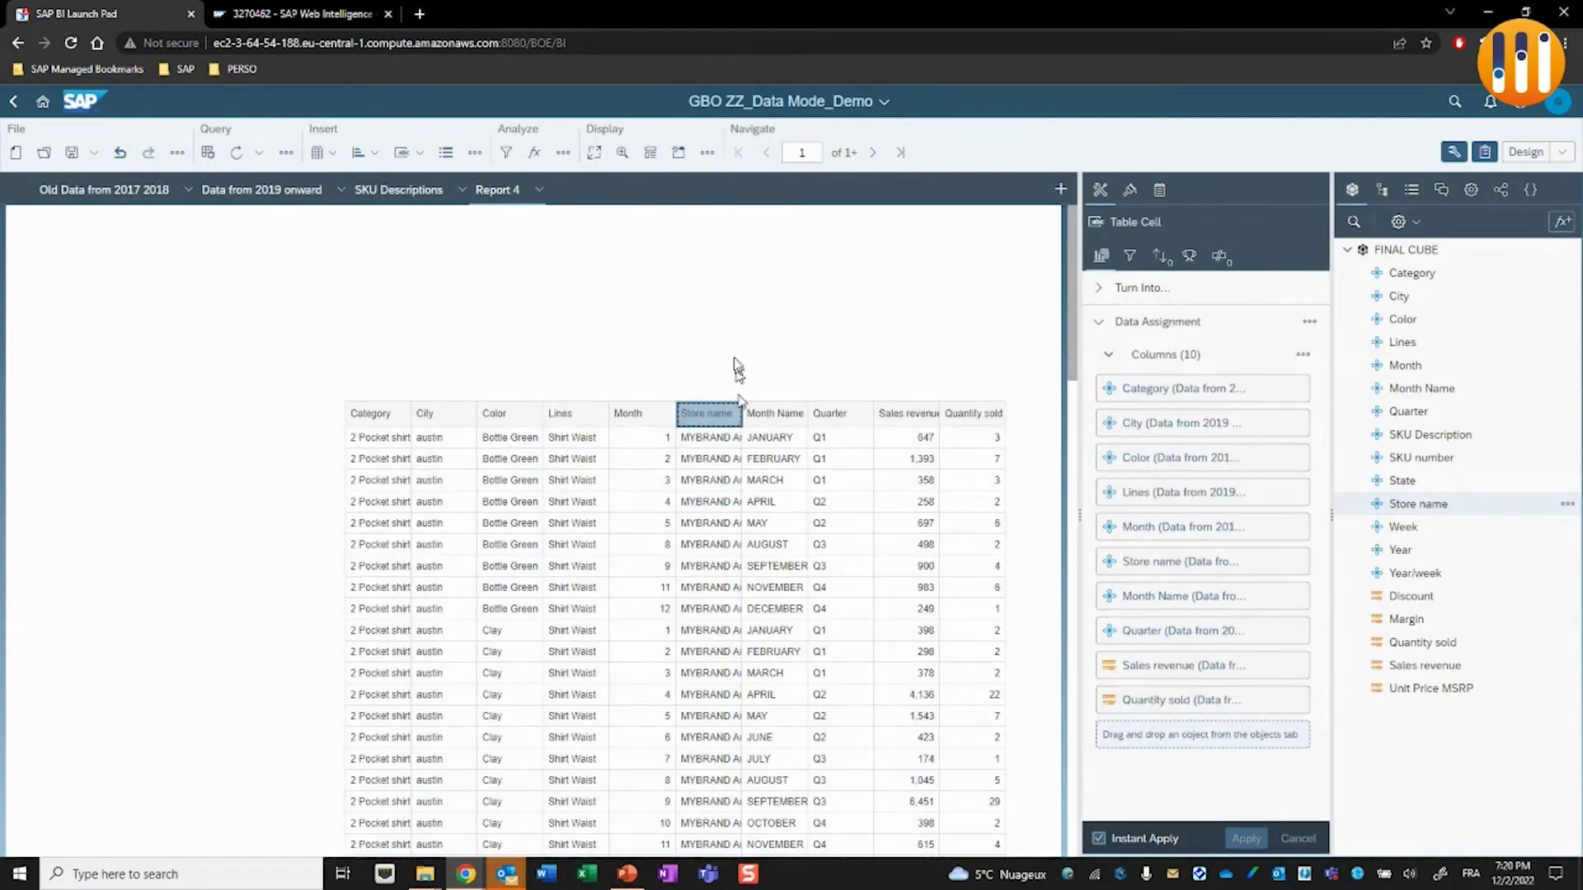
Move the whole report table closer to the page's upper-left corner.
left_click(579, 478)
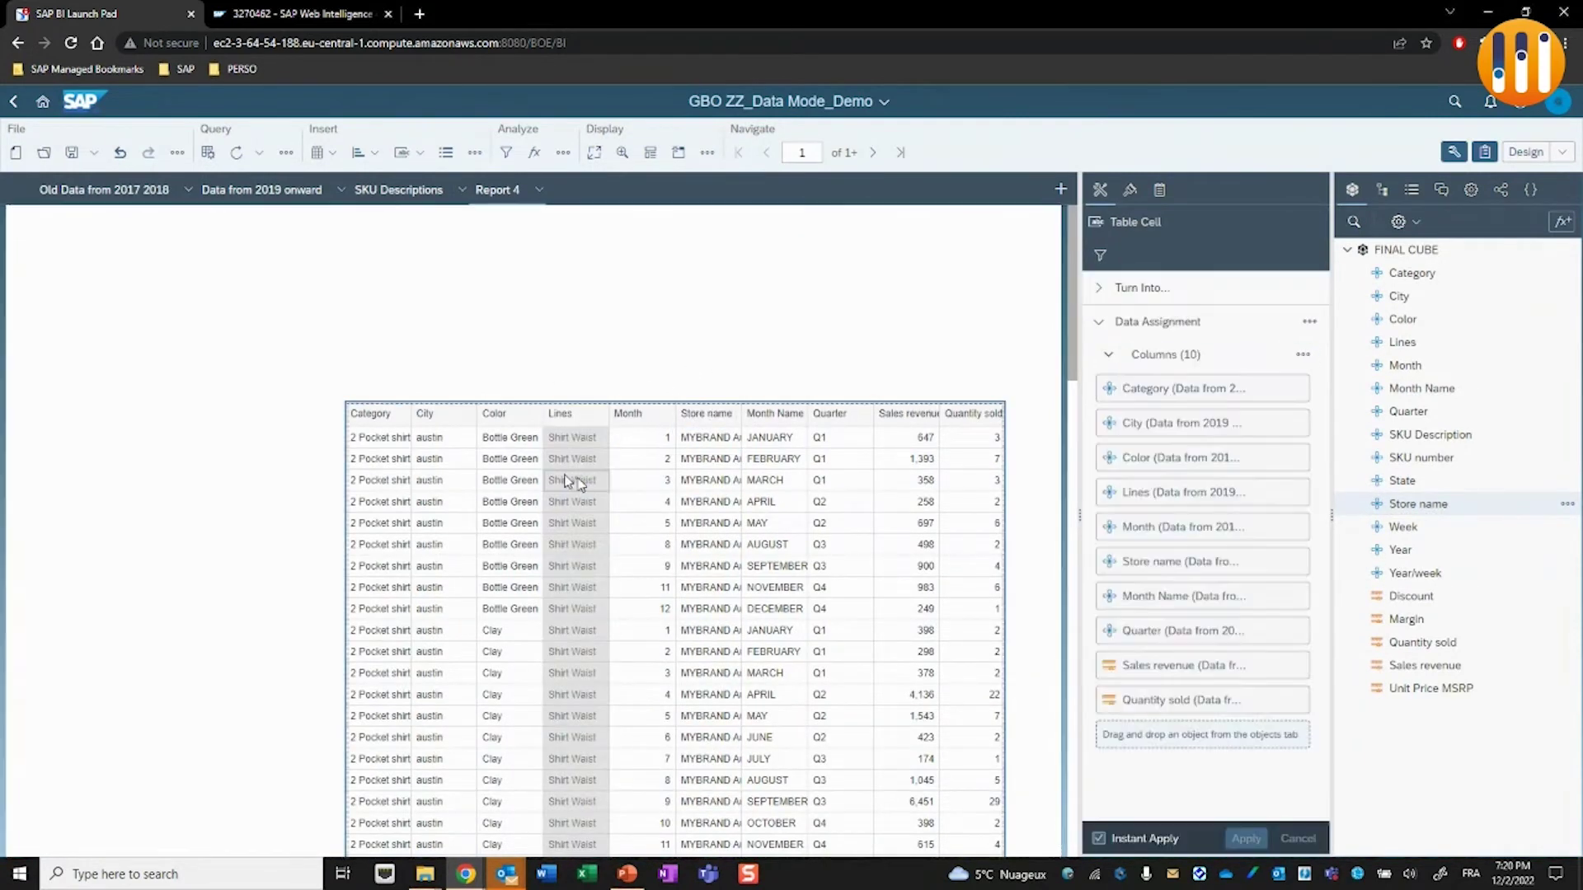
left_click_drag(578, 479, 352, 371)
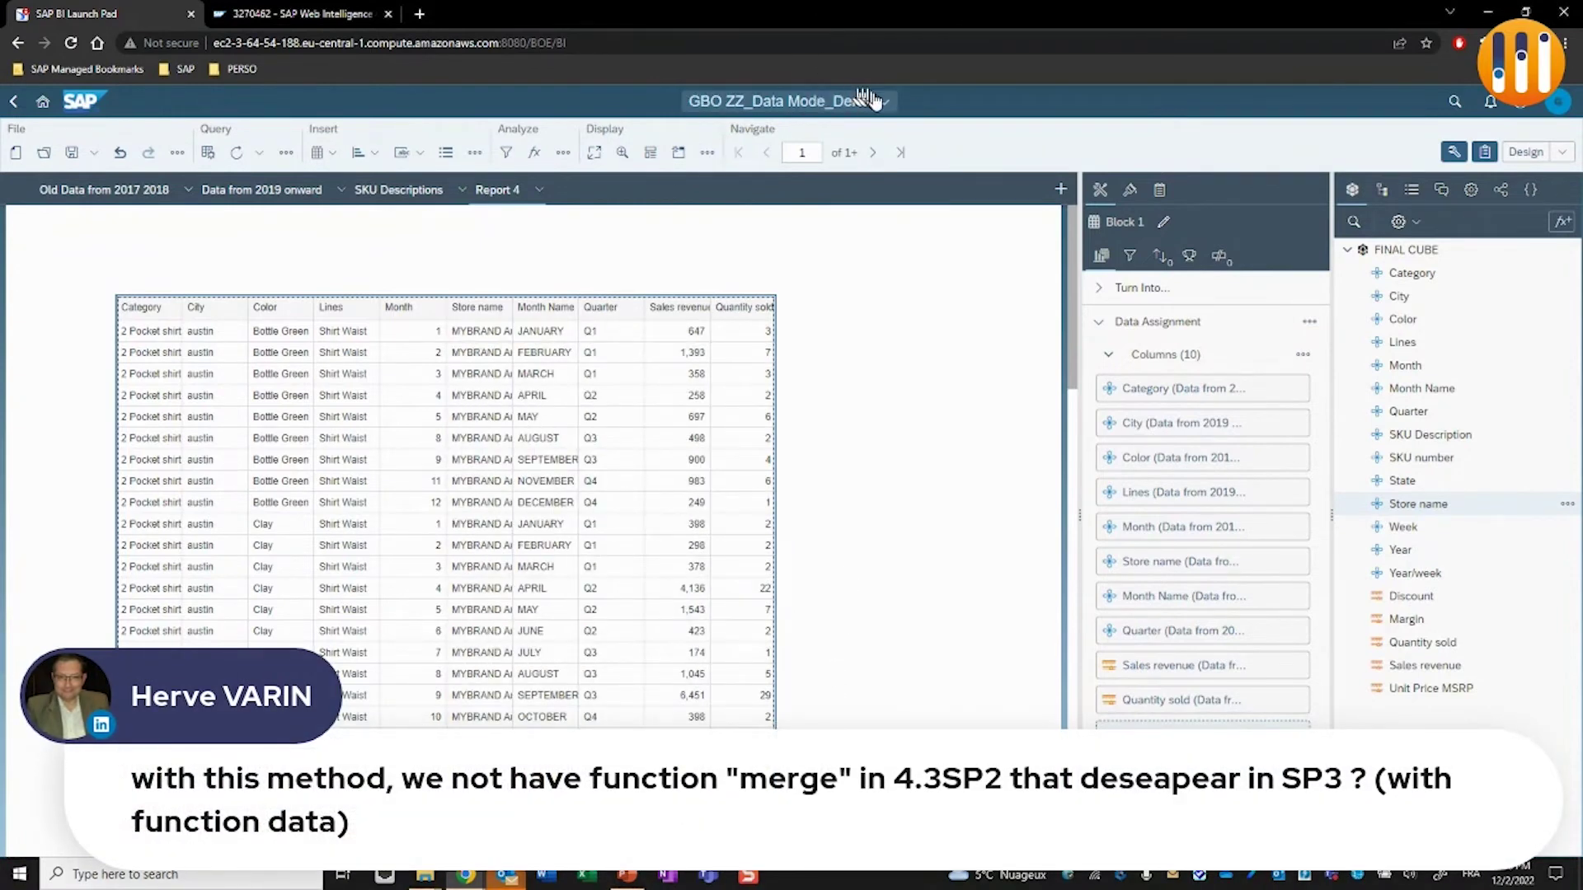
left_click(459, 881)
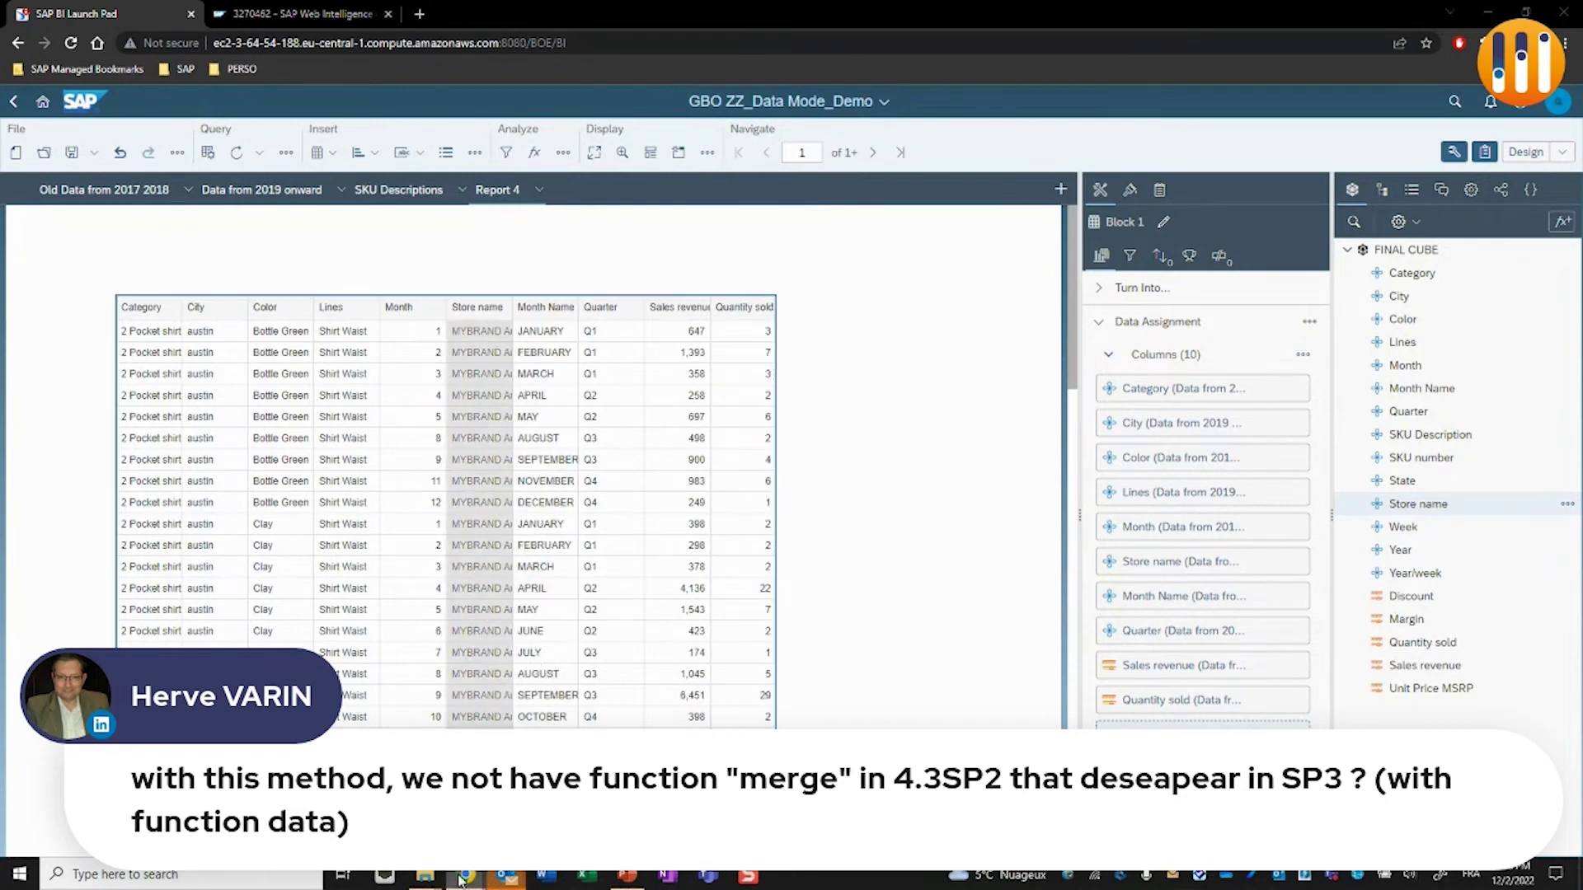